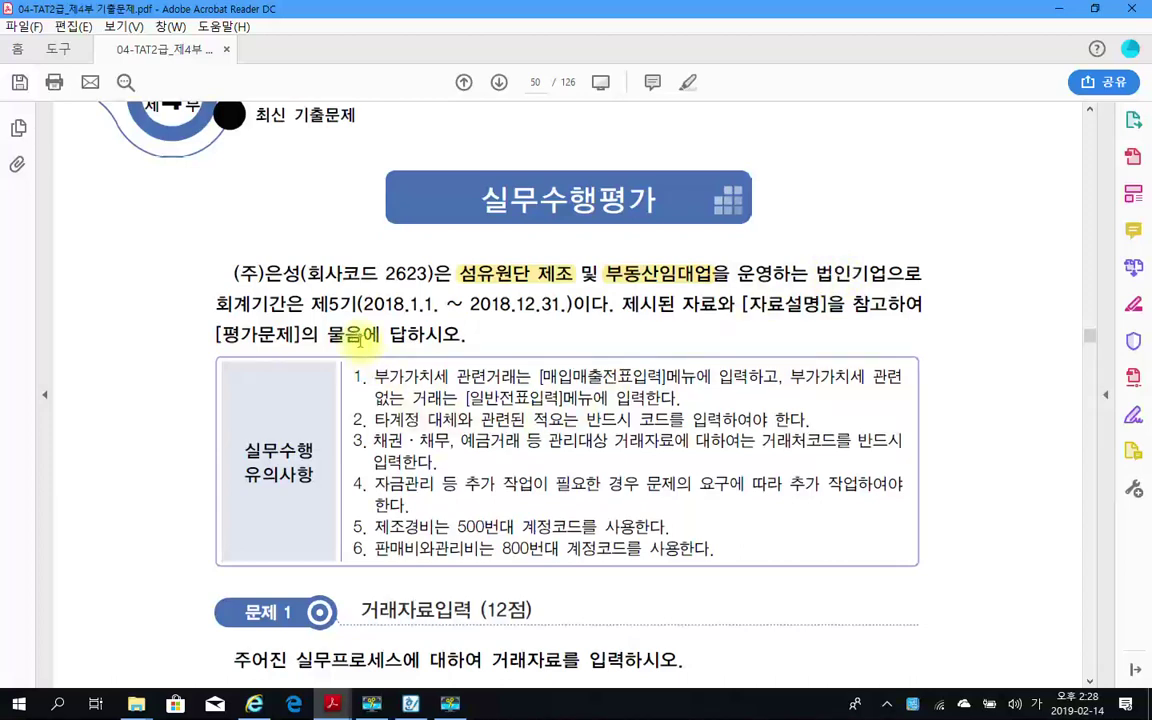
{"action": "mouse_move", "coordinate": [353, 290]}
{"action": "left_mouse_down"}
{"action": "mouse_move", "coordinate": [398, 314]}
{"action": "mouse_move", "coordinate": [583, 316]}
{"action": "left_mouse_up"}
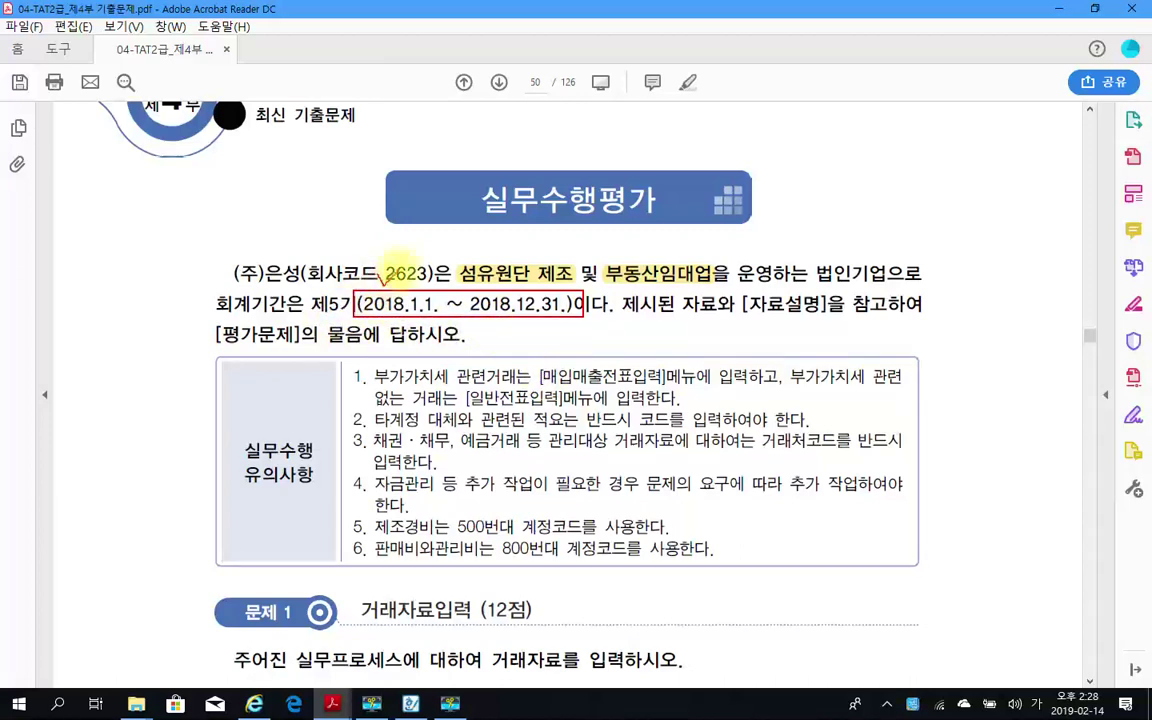
{"action": "left_click_drag", "start_coordinate": [382, 262], "coordinate": [402, 248]}
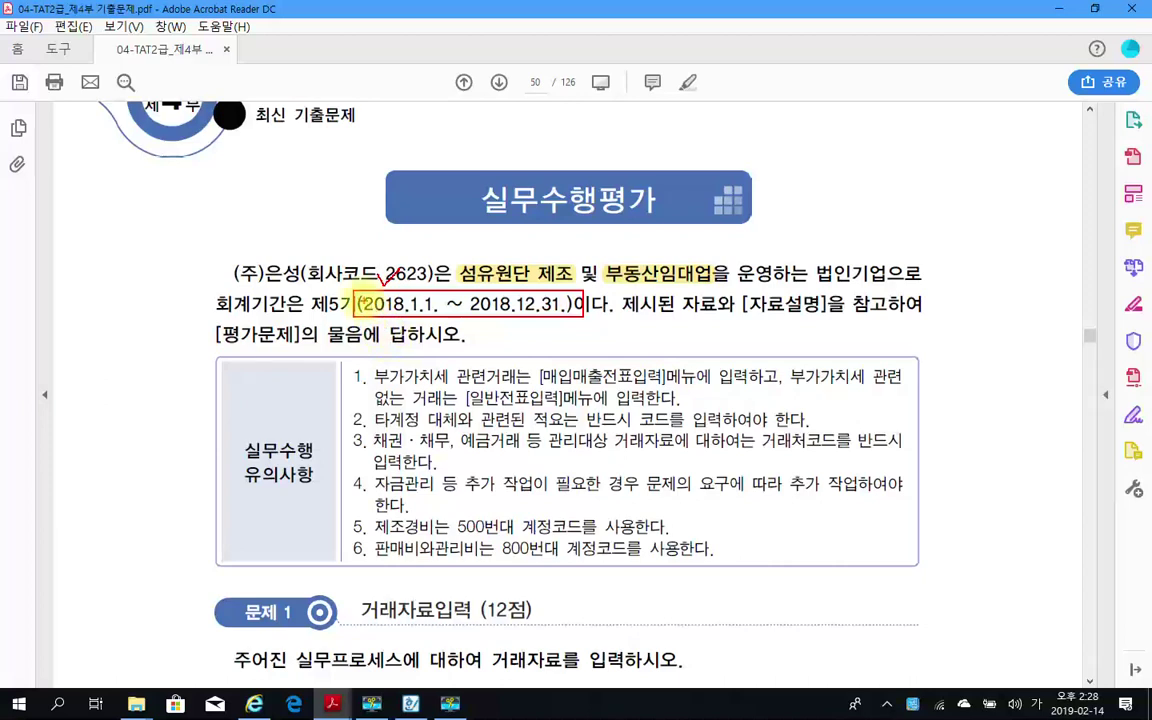
{"action": "mouse_move", "coordinate": [356, 298]}
{"action": "left_mouse_down"}
{"action": "mouse_move", "coordinate": [357, 315]}
{"action": "mouse_move", "coordinate": [572, 312]}
{"action": "left_mouse_up"}
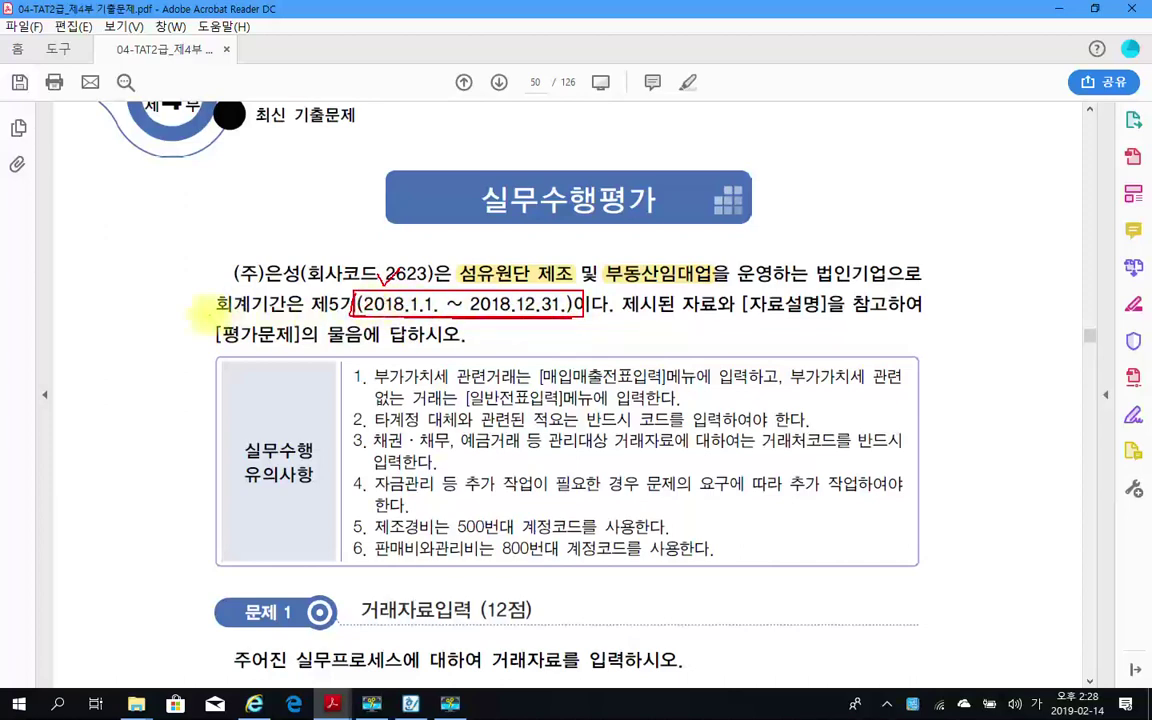
{"action": "left_click_drag", "start_coordinate": [210, 314], "coordinate": [287, 316]}
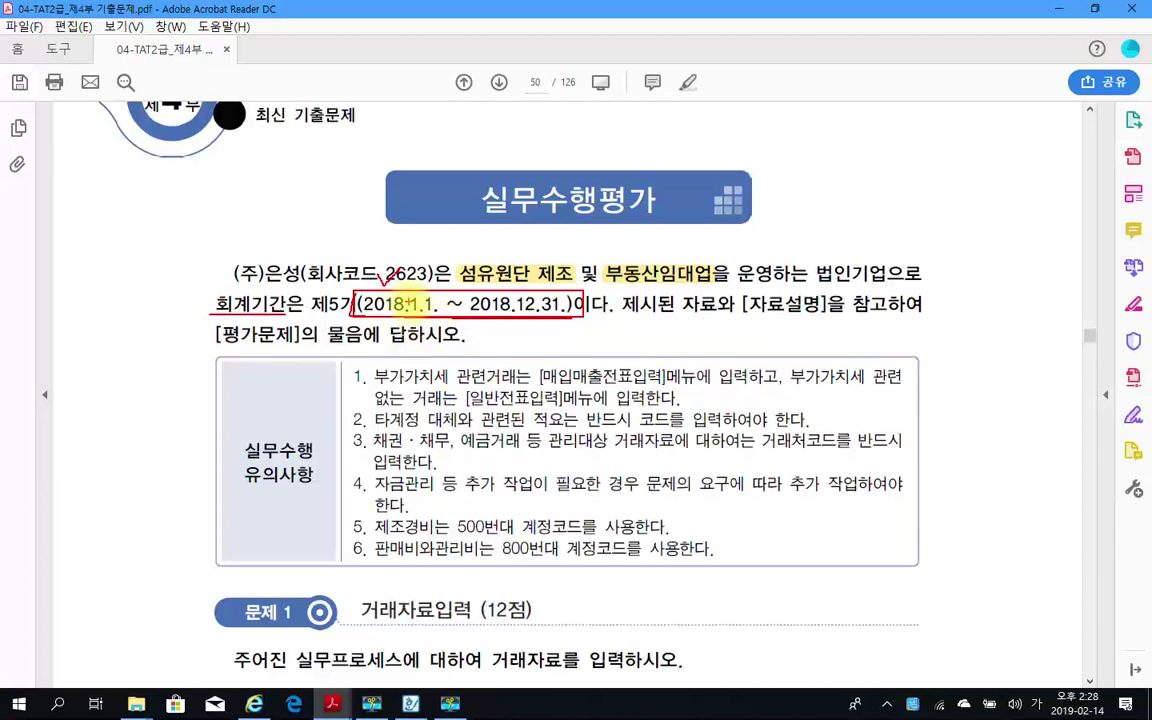
{"action": "left_click_drag", "start_coordinate": [487, 282], "coordinate": [514, 281]}
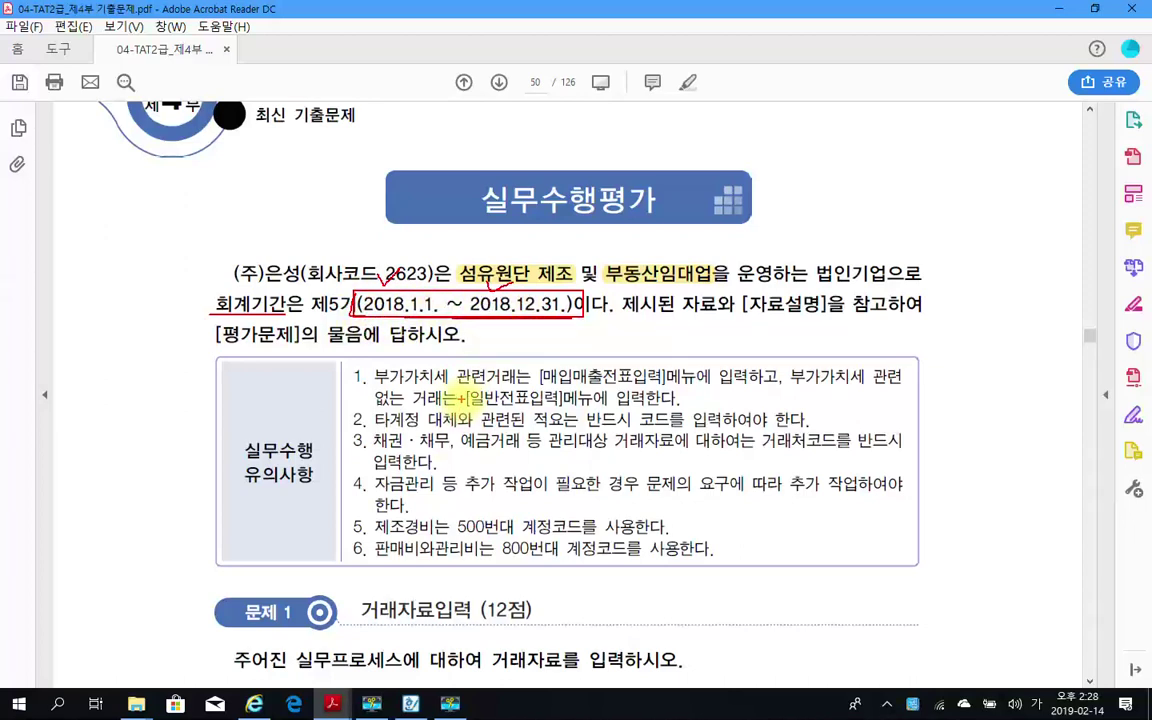
{"action": "key", "text": "Escape"}
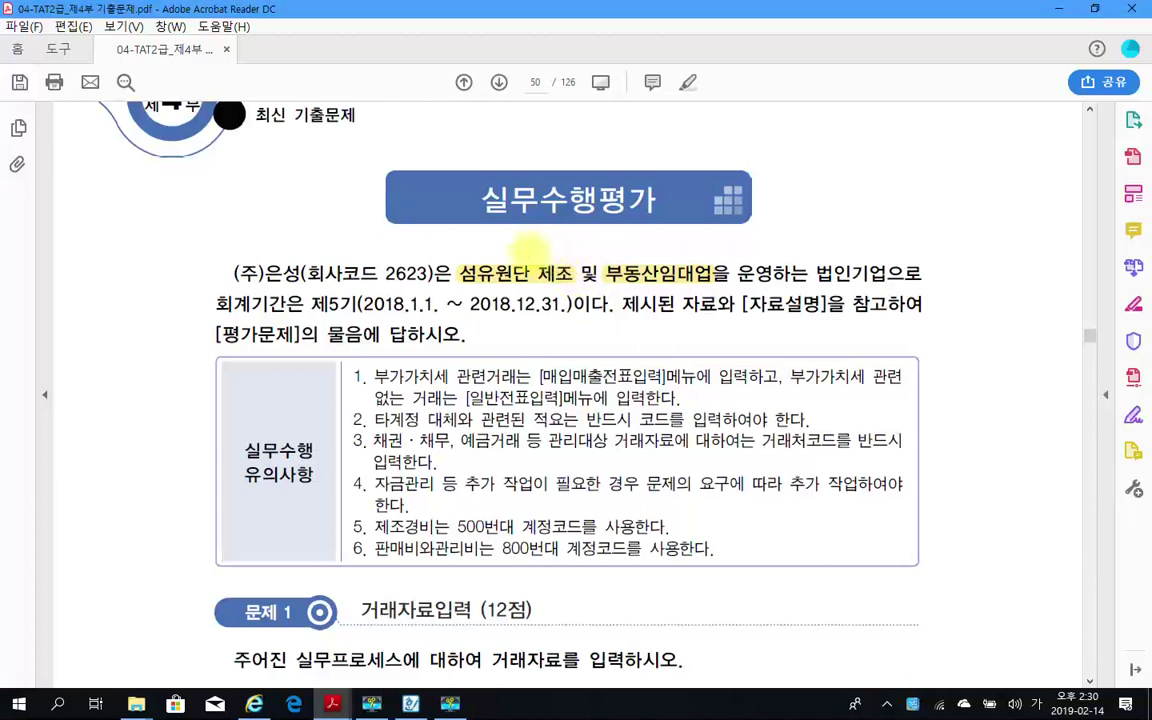
{"action": "left_click_drag", "start_coordinate": [529, 256], "coordinate": [577, 290]}
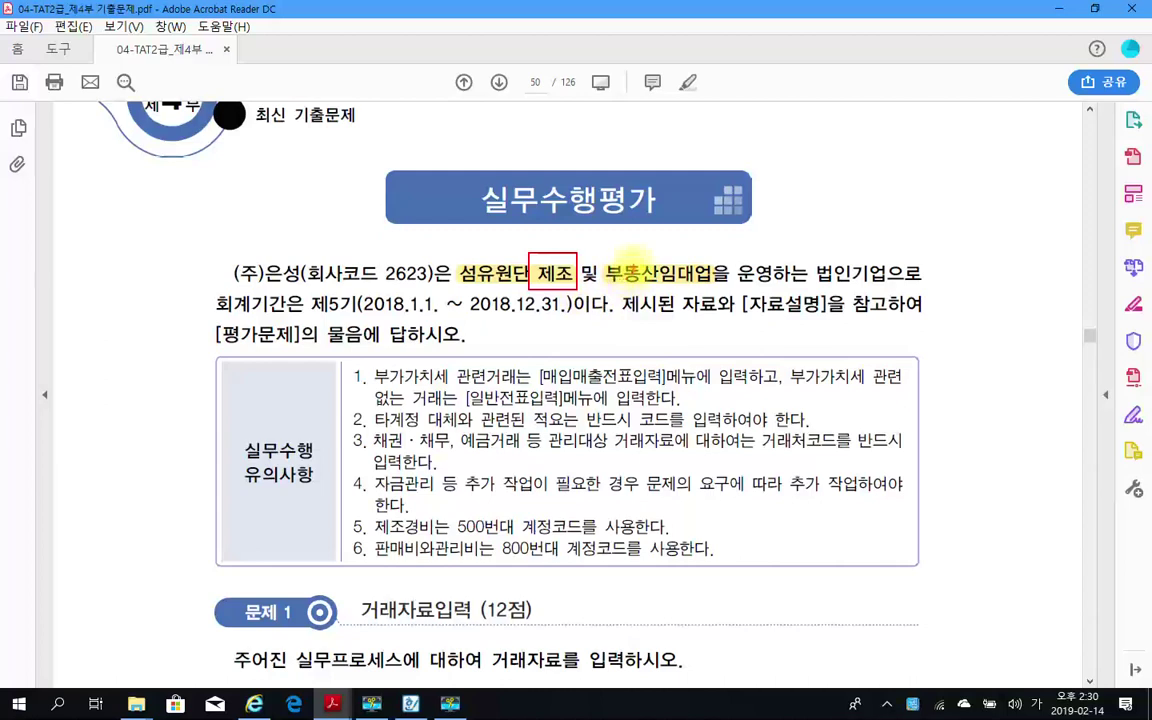
{"action": "mouse_move", "coordinate": [605, 258]}
{"action": "left_mouse_down"}
{"action": "mouse_move", "coordinate": [616, 284]}
{"action": "mouse_move", "coordinate": [770, 286]}
{"action": "left_mouse_up"}
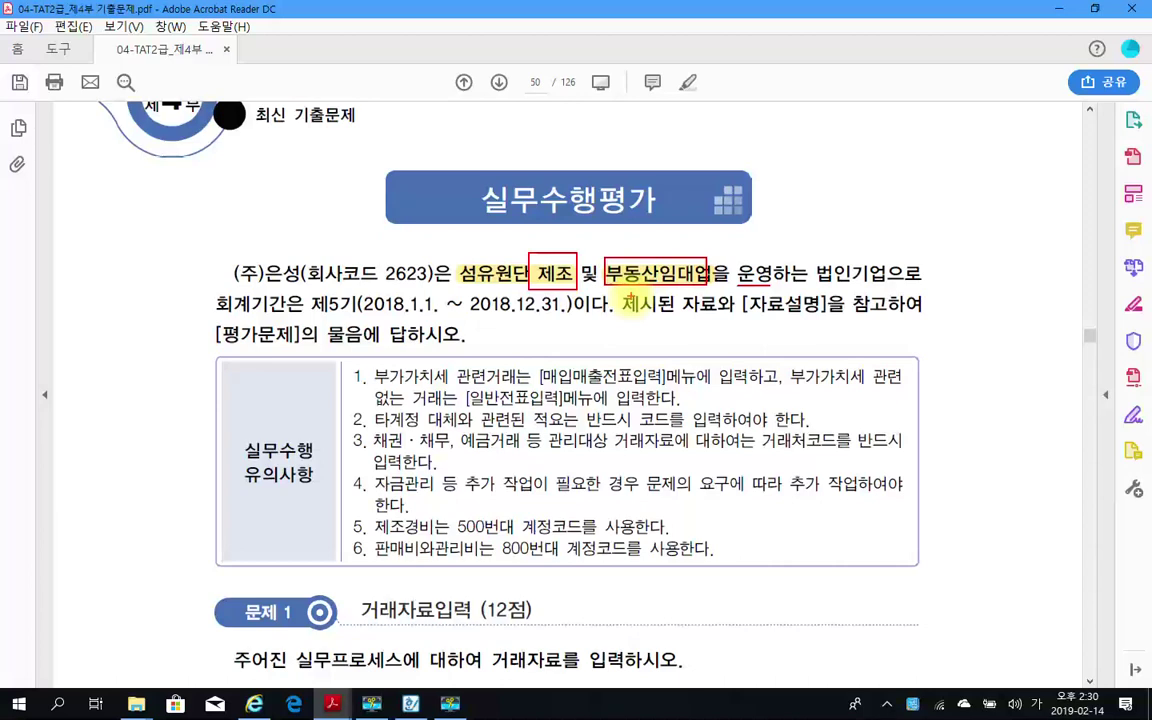
{"action": "left_click_drag", "start_coordinate": [652, 240], "coordinate": [669, 249]}
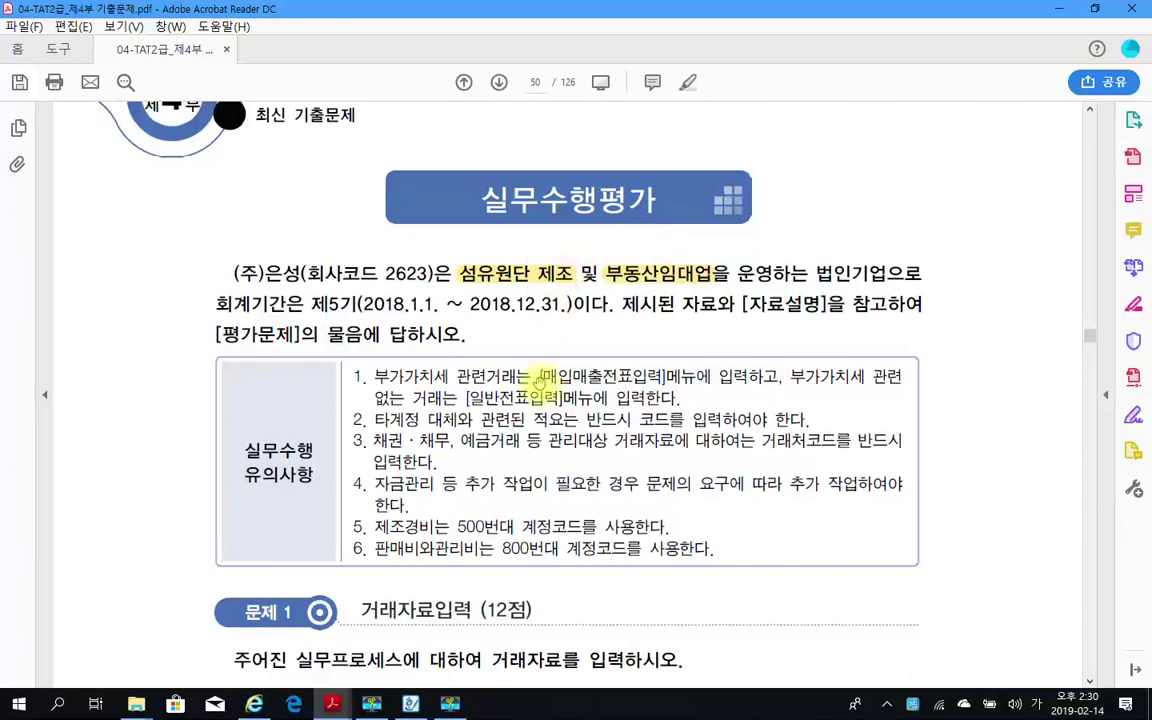
Step: Highlight the phrase "3만원초과 거래자료에 대한 영수증수취명세서" in the heading of item 1 under 문제 1
{"action": "scroll", "coordinate": [500, 390], "scroll_direction": "down", "scroll_amount": 5}
{"action": "scroll", "coordinate": [510, 408], "scroll_direction": "down", "scroll_amount": 1}
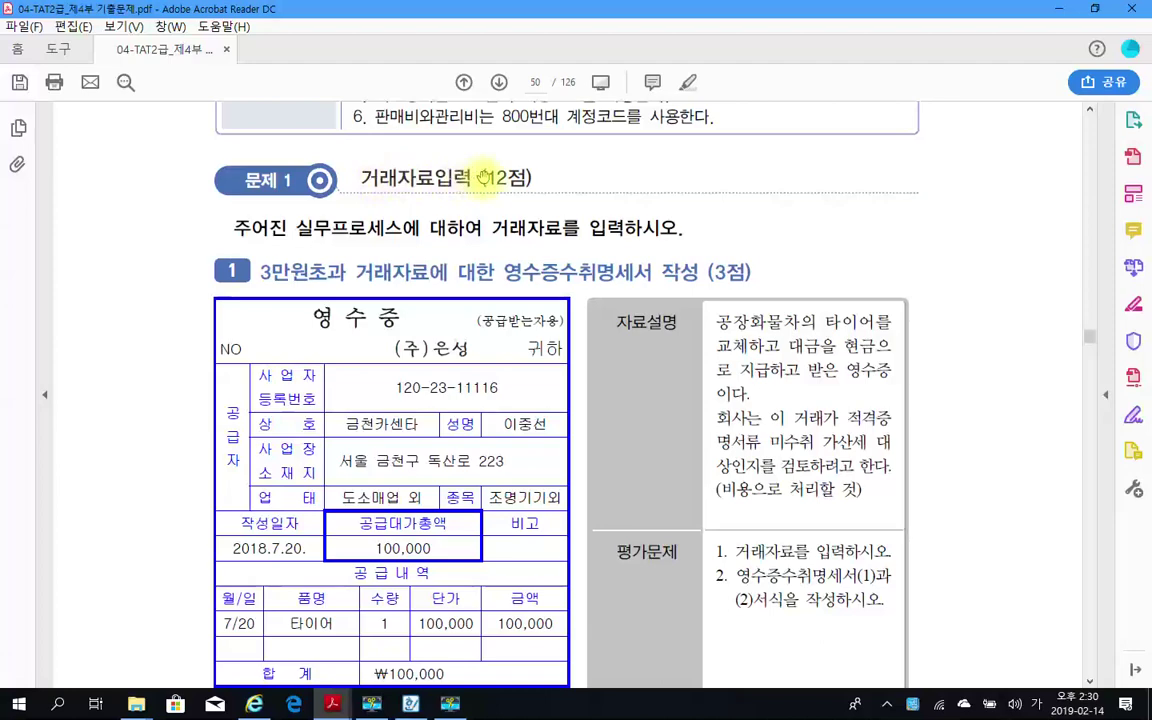
{"action": "scroll", "coordinate": [248, 289], "scroll_direction": "down", "scroll_amount": 1}
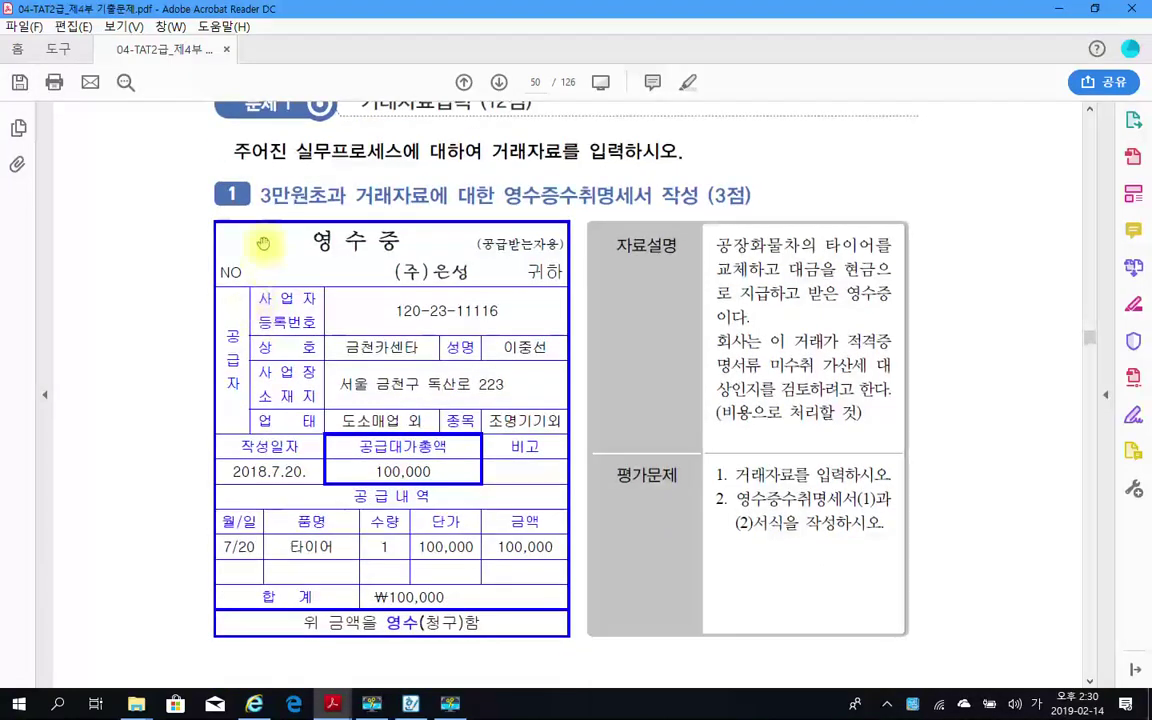
{"action": "left_click_drag", "start_coordinate": [262, 197], "coordinate": [588, 196]}
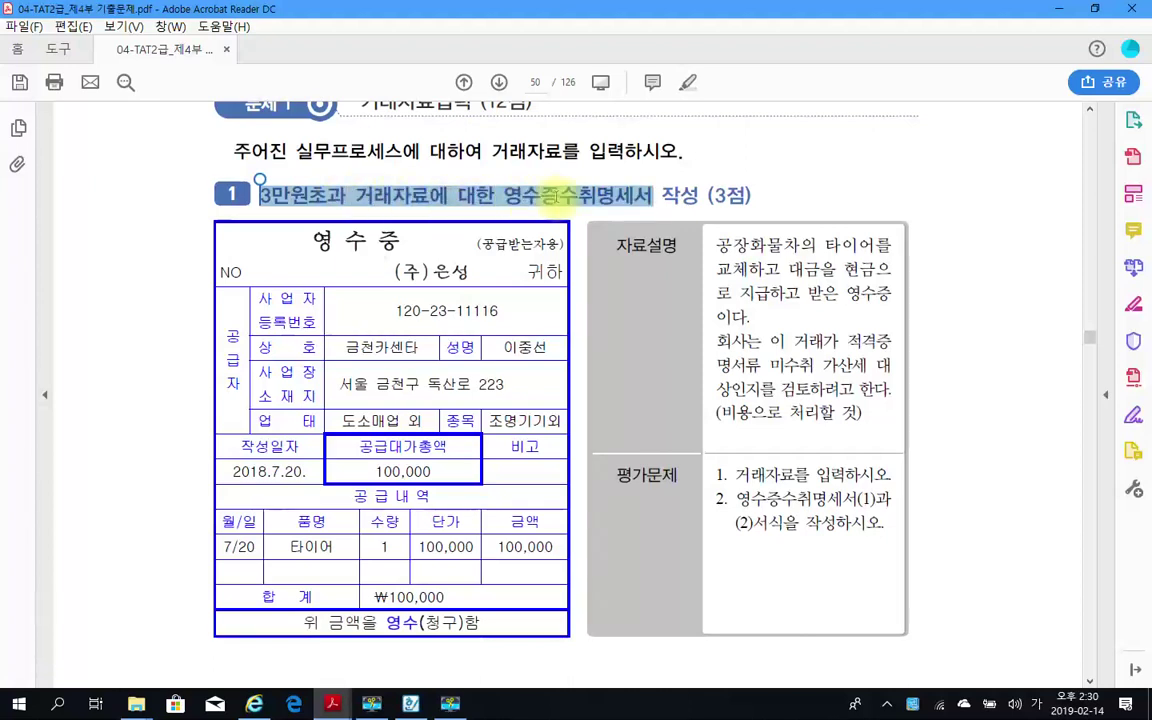
{"action": "right_click", "coordinate": [562, 198]}
{"action": "left_click", "coordinate": [597, 245]}
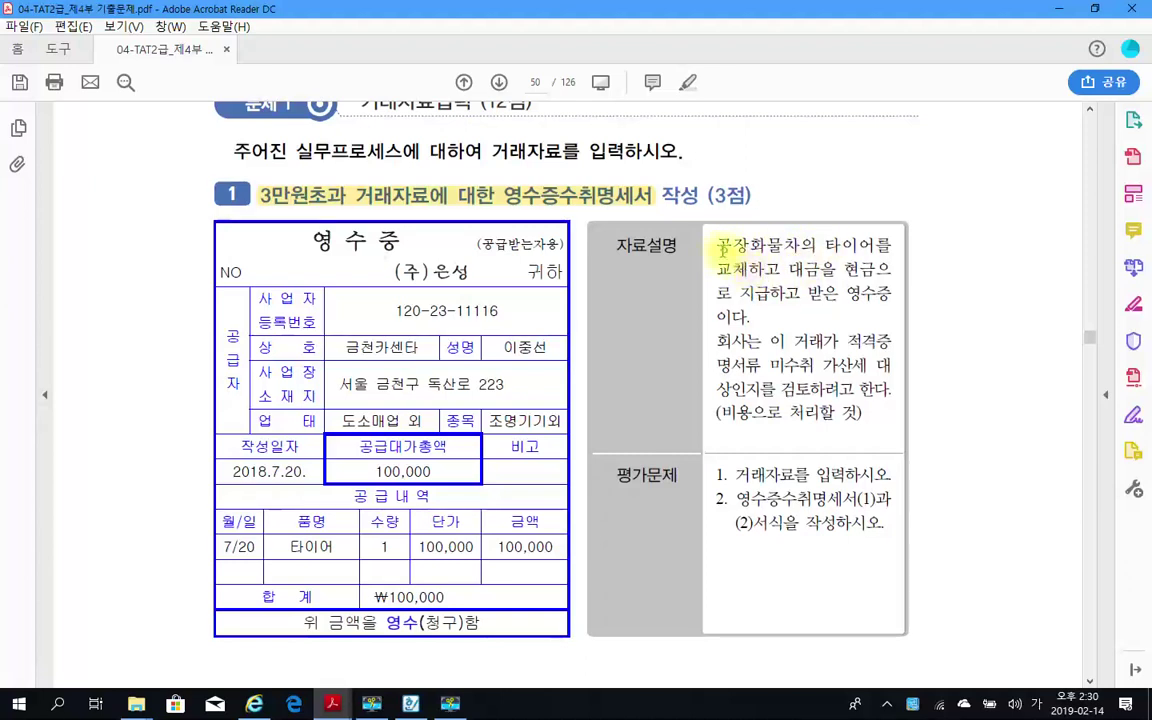
Step: Highlight the word "공장화물차" in the 자료설명 text of item 1
{"action": "left_click_drag", "start_coordinate": [716, 243], "coordinate": [797, 252]}
{"action": "right_click", "coordinate": [793, 249]}
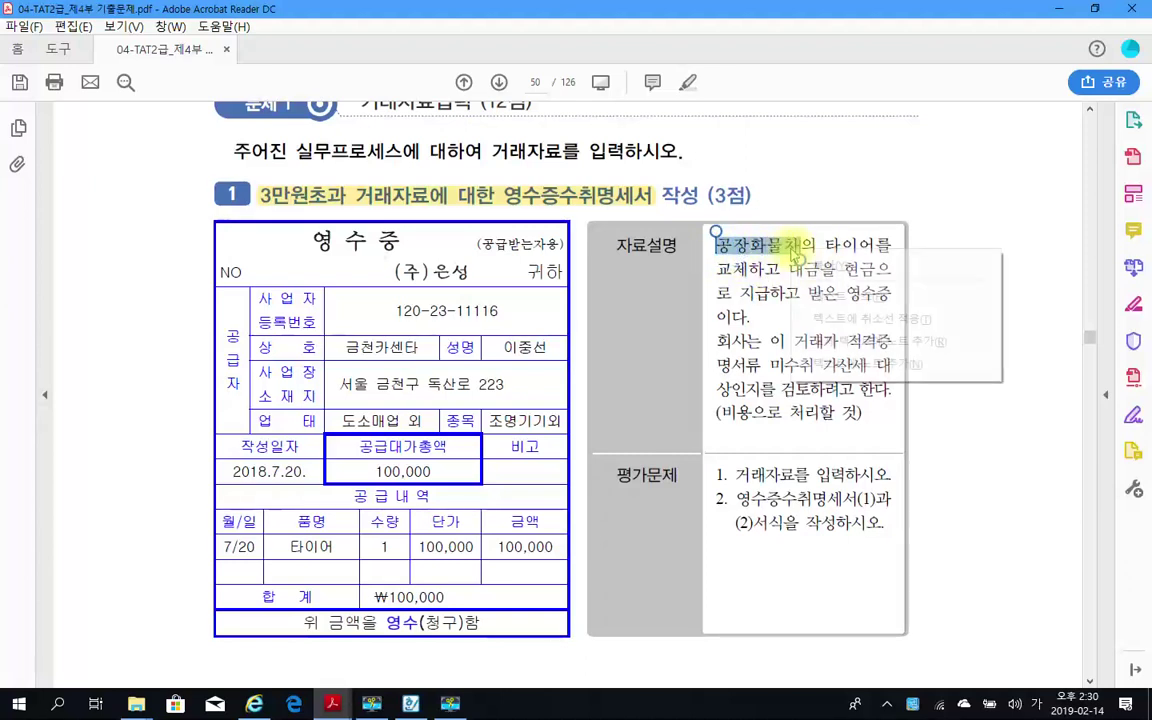
{"action": "left_click", "coordinate": [829, 296]}
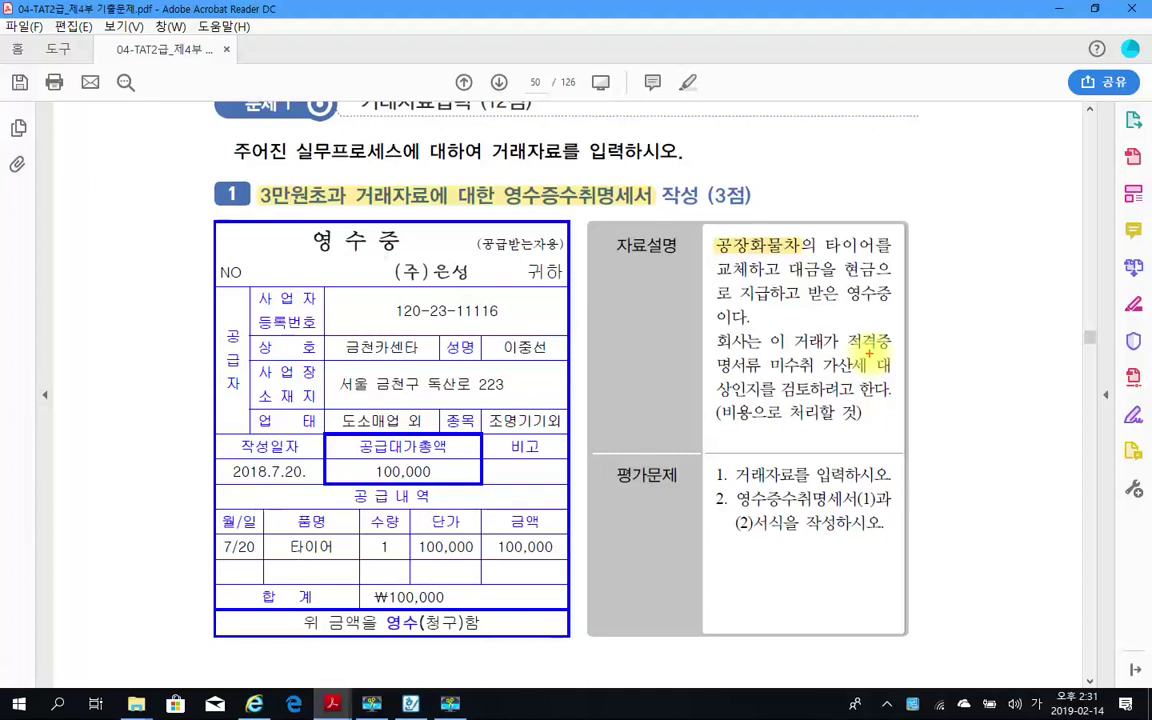
{"action": "left_click_drag", "start_coordinate": [768, 234], "coordinate": [748, 264]}
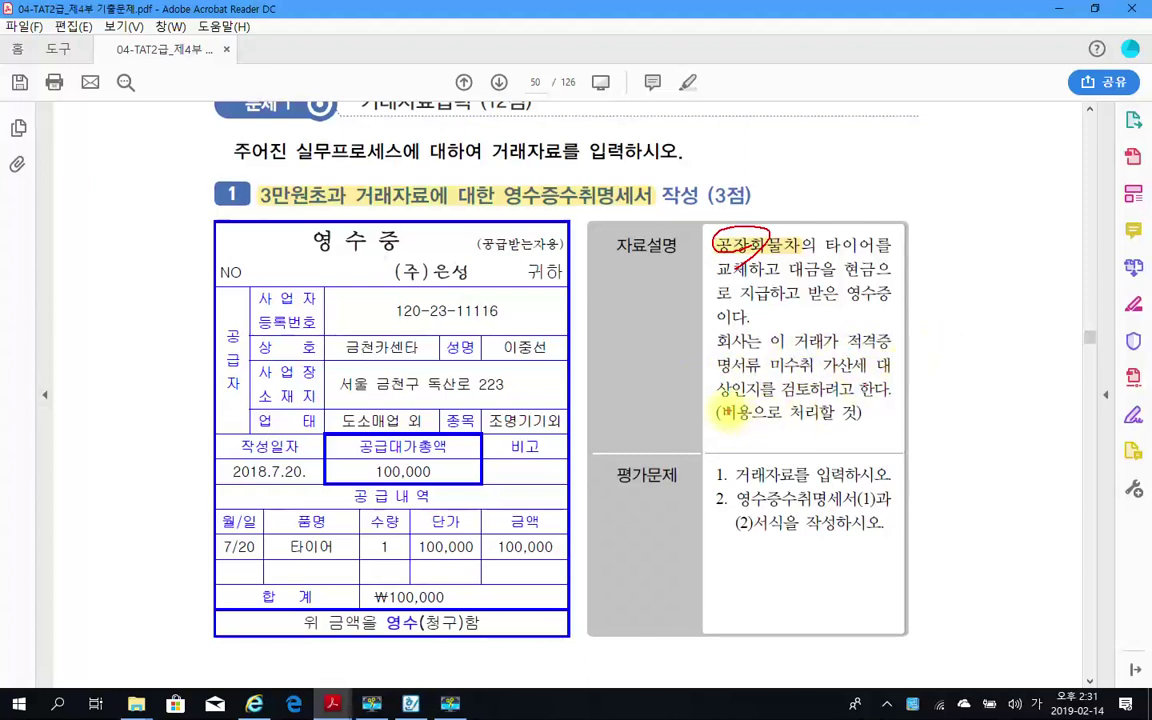
{"action": "mouse_move", "coordinate": [762, 404]}
{"action": "left_mouse_down"}
{"action": "mouse_move", "coordinate": [720, 420]}
{"action": "mouse_move", "coordinate": [765, 407]}
{"action": "mouse_move", "coordinate": [783, 442]}
{"action": "mouse_move", "coordinate": [790, 430]}
{"action": "mouse_move", "coordinate": [812, 440]}
{"action": "left_mouse_up"}
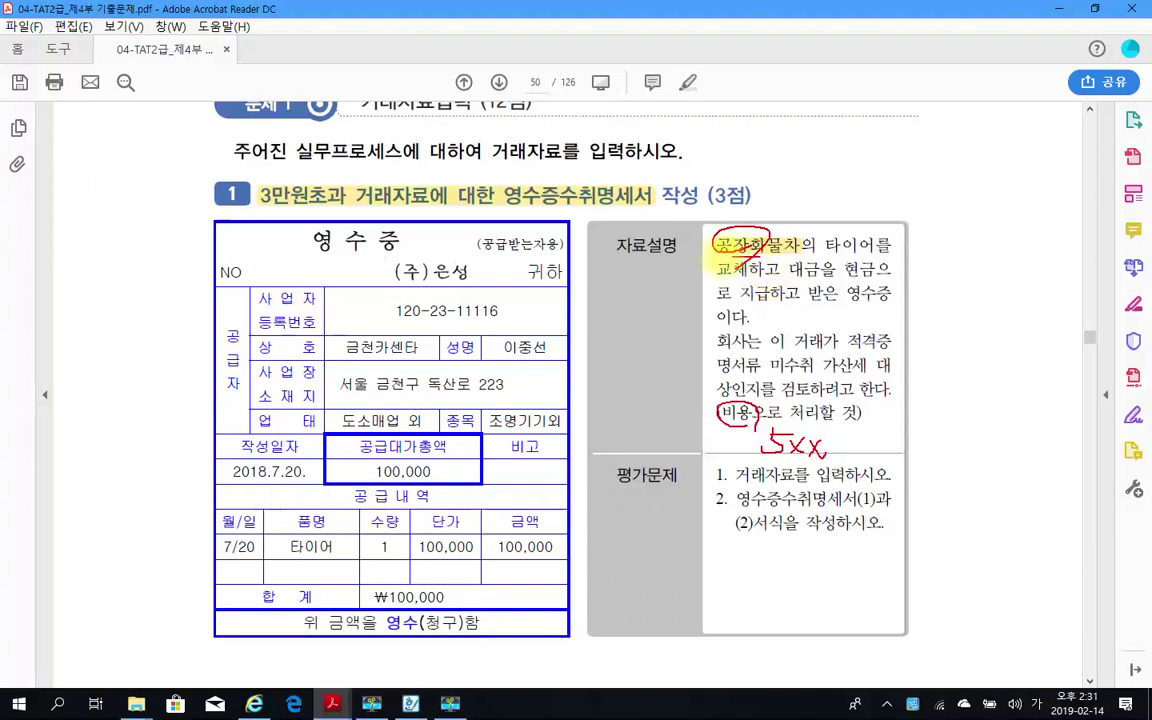
{"action": "left_click_drag", "start_coordinate": [763, 244], "coordinate": [750, 266]}
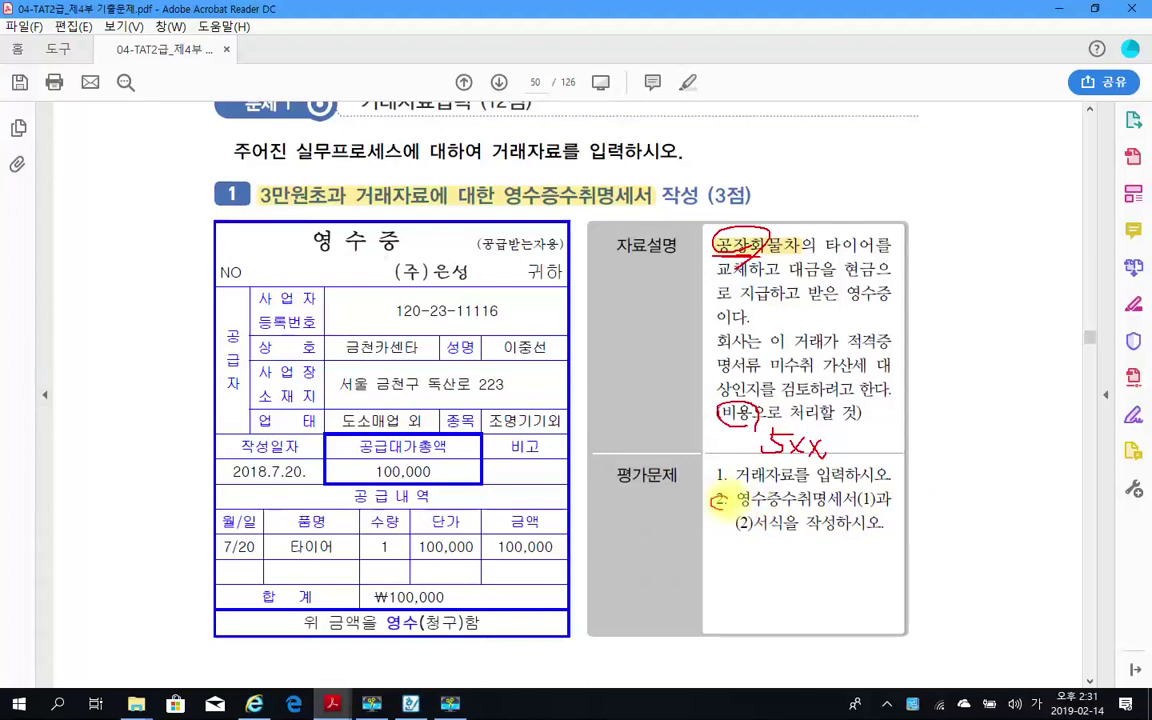
{"action": "left_click_drag", "start_coordinate": [716, 500], "coordinate": [723, 515]}
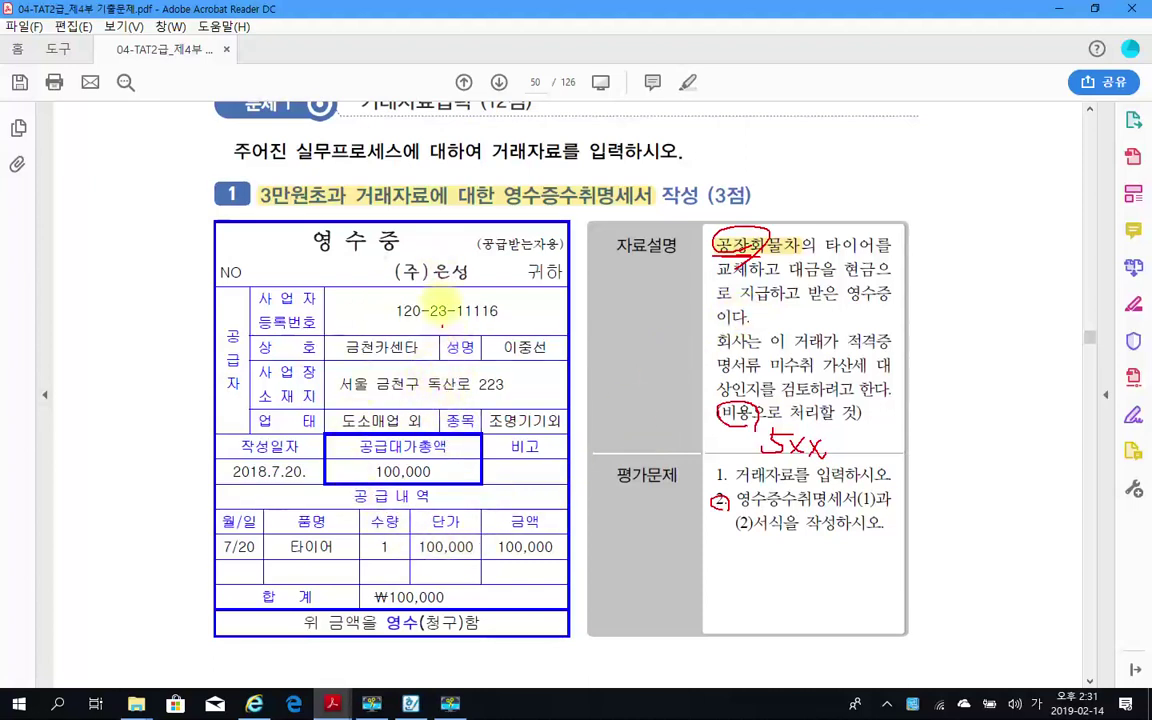
{"action": "left_click_drag", "start_coordinate": [312, 257], "coordinate": [453, 240]}
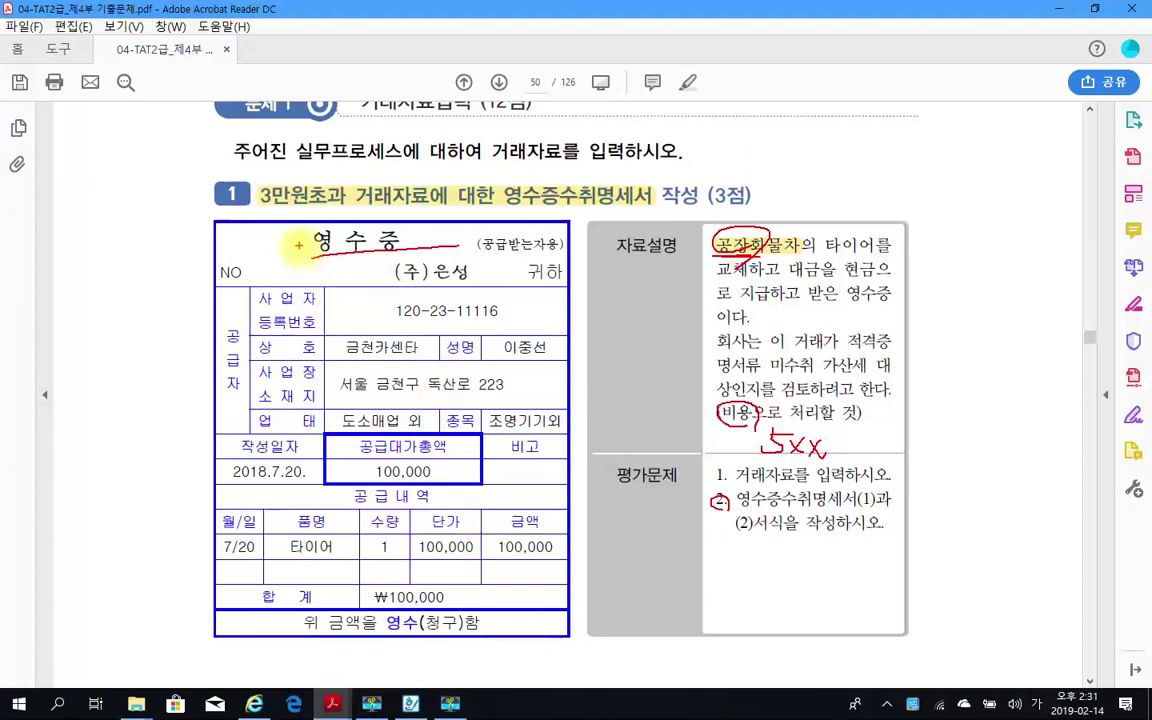
{"action": "left_click_drag", "start_coordinate": [303, 257], "coordinate": [408, 251]}
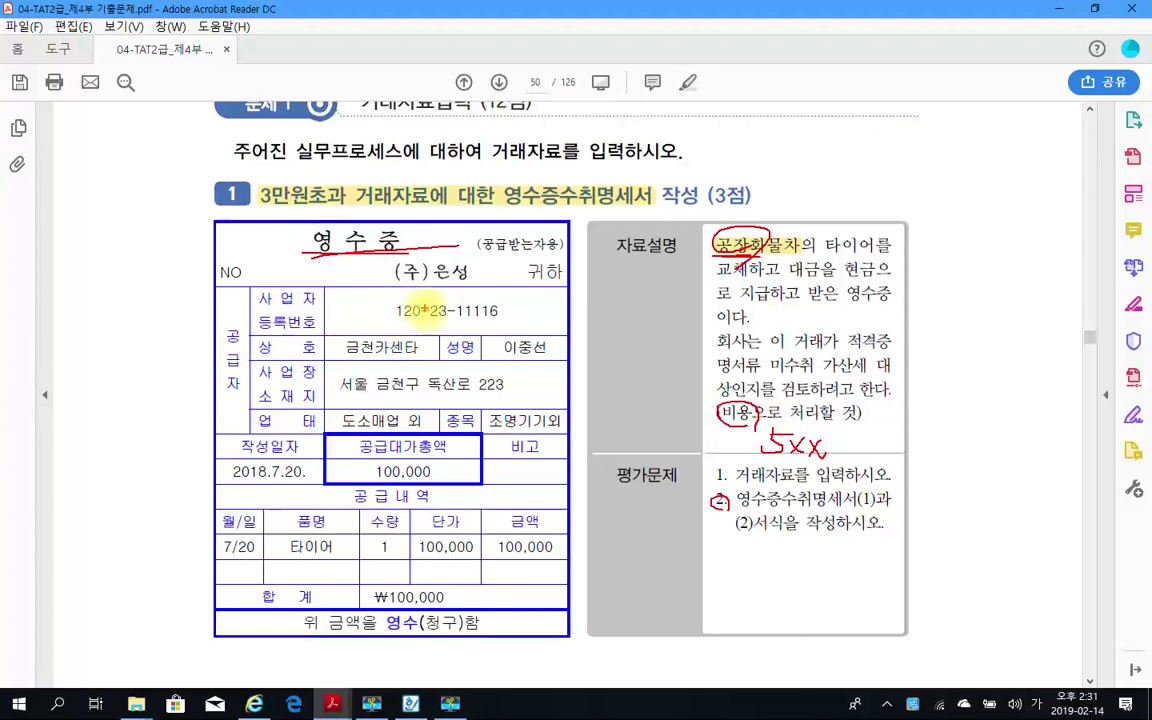
{"action": "key", "text": "Escape"}
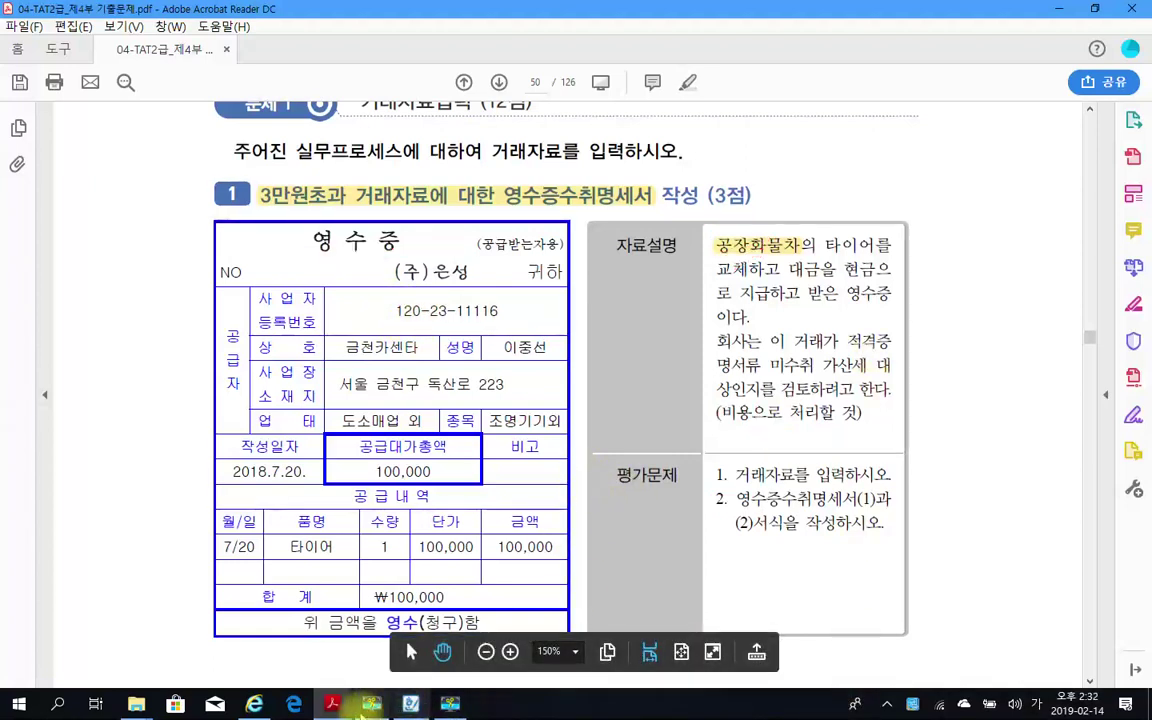
Step: Launch 더존 Smart A(iPLUS) 실무교육프로그램 2018 and log in at level TAT 2급 with the preset company 2622
{"action": "left_click", "coordinate": [17, 708]}
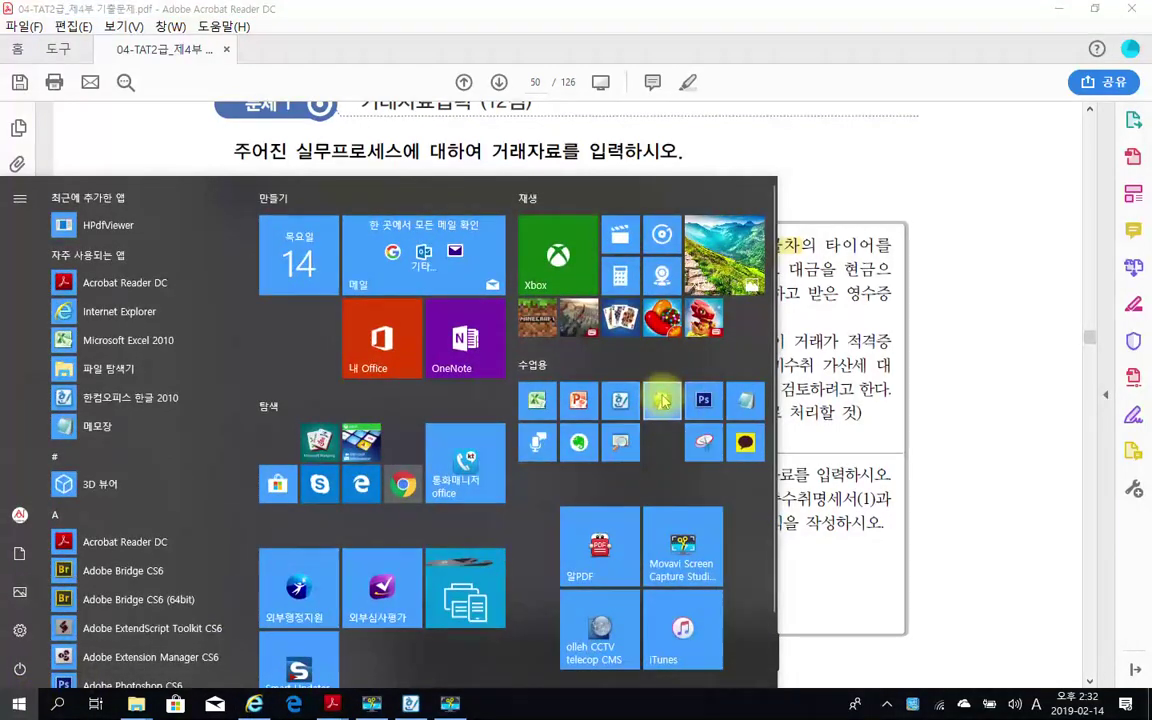
{"action": "left_click", "coordinate": [662, 400]}
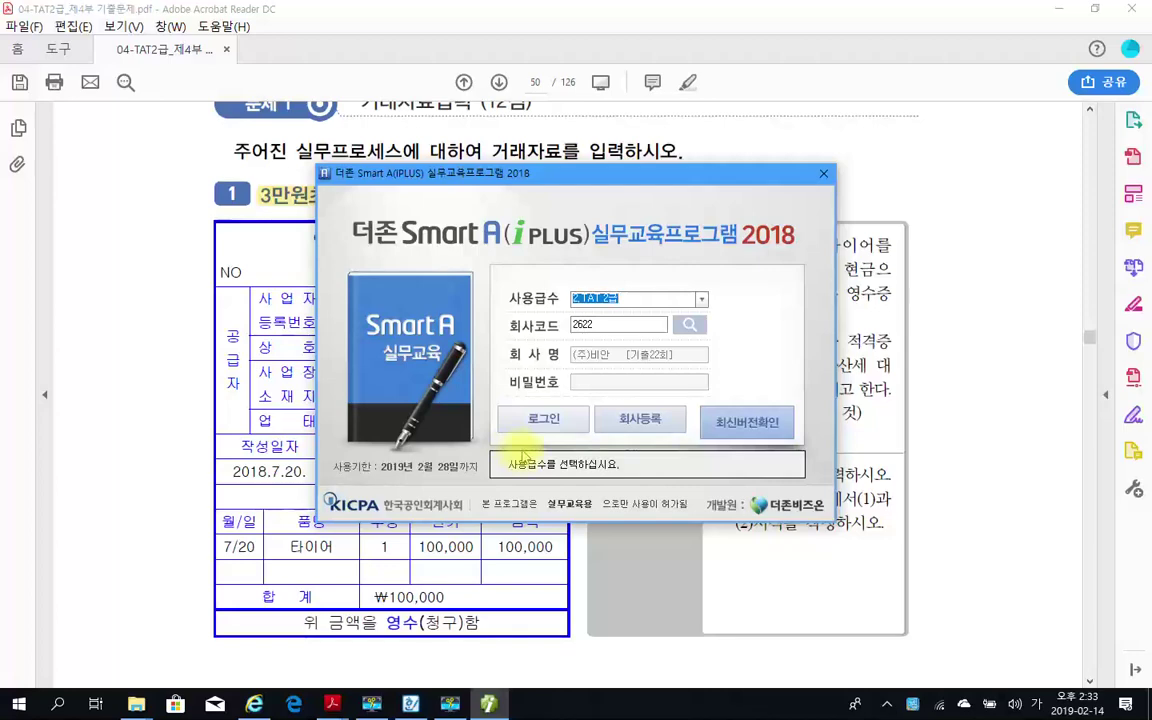
{"action": "left_click", "coordinate": [540, 420]}
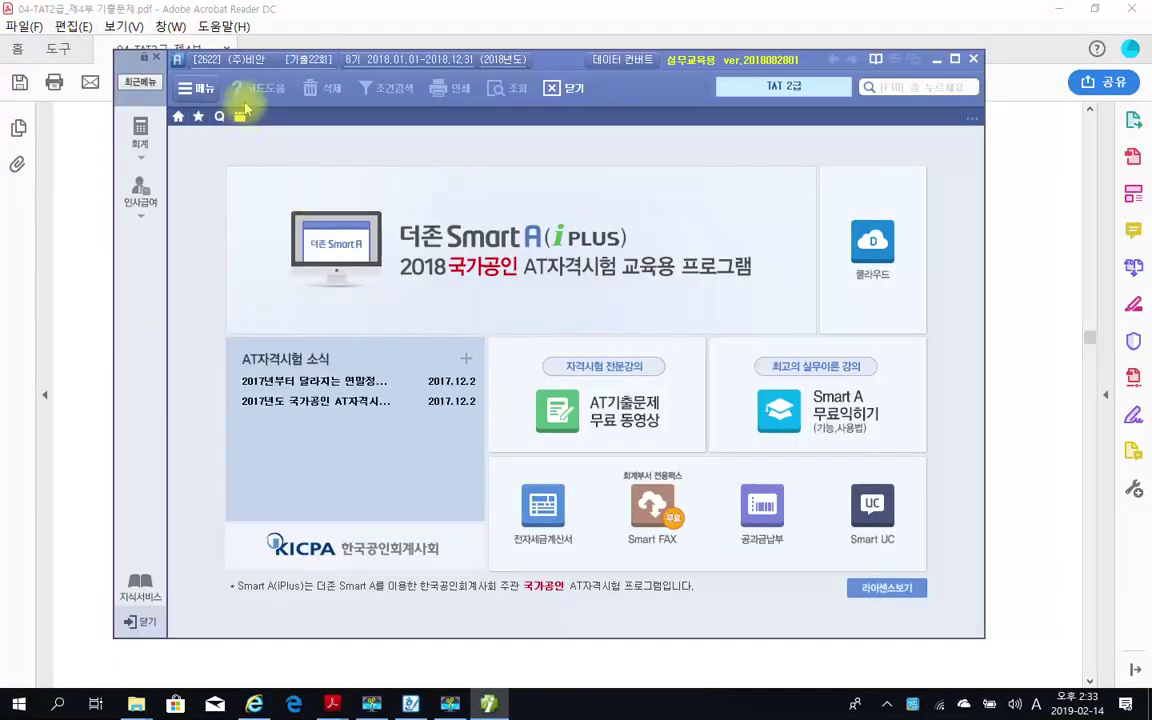
Step: Switch the working company to 2623 (주)은성 [기출23회] and log in at level TAT 2급
{"action": "left_click", "coordinate": [240, 117]}
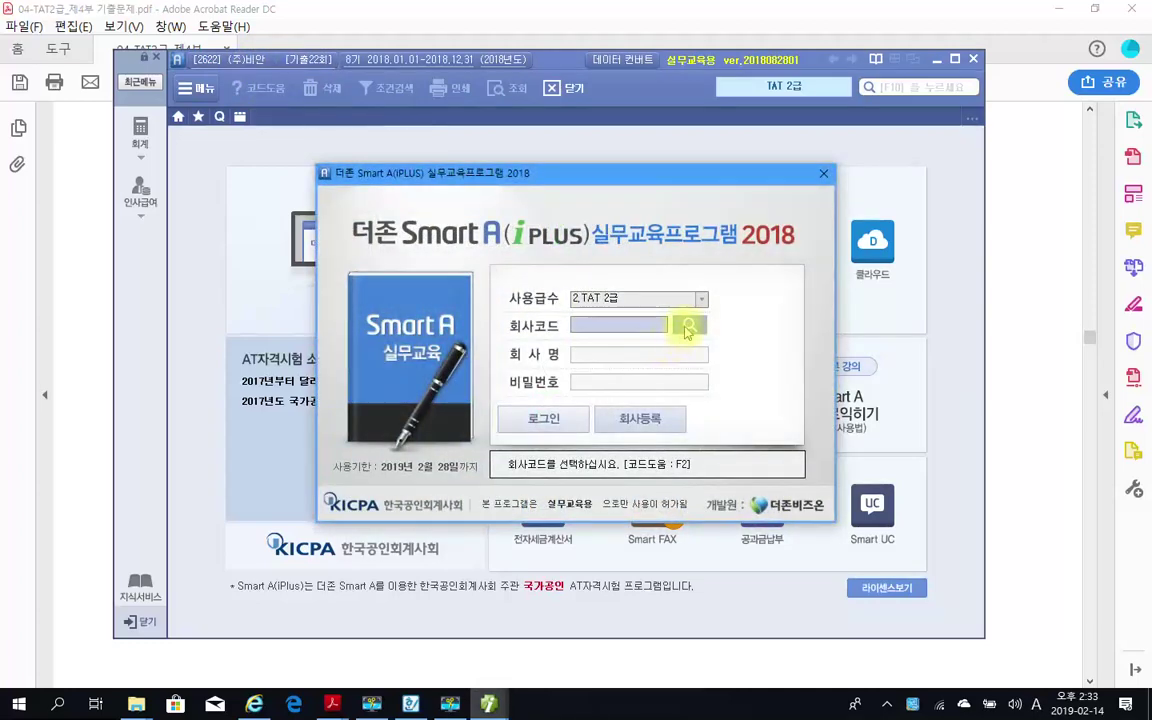
{"action": "left_click", "coordinate": [688, 328]}
{"action": "left_click_drag", "start_coordinate": [828, 257], "coordinate": [835, 325]}
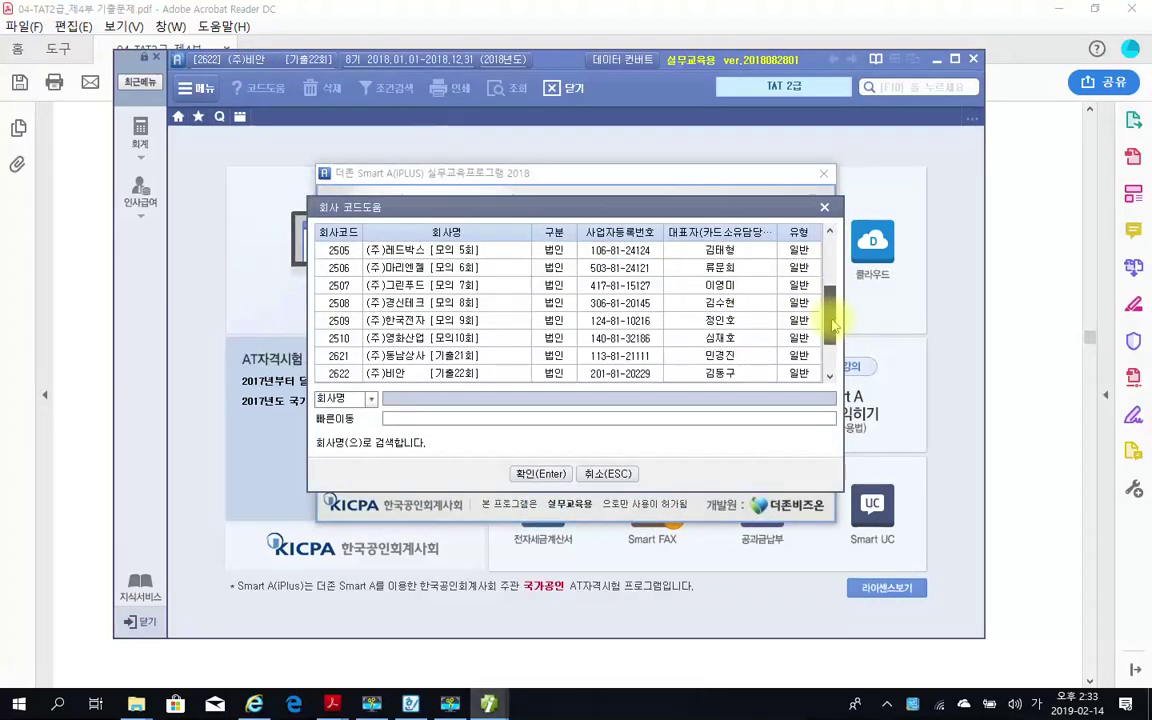
{"action": "scroll", "coordinate": [835, 325], "scroll_direction": "down", "scroll_amount": 1}
{"action": "left_click", "coordinate": [492, 373]}
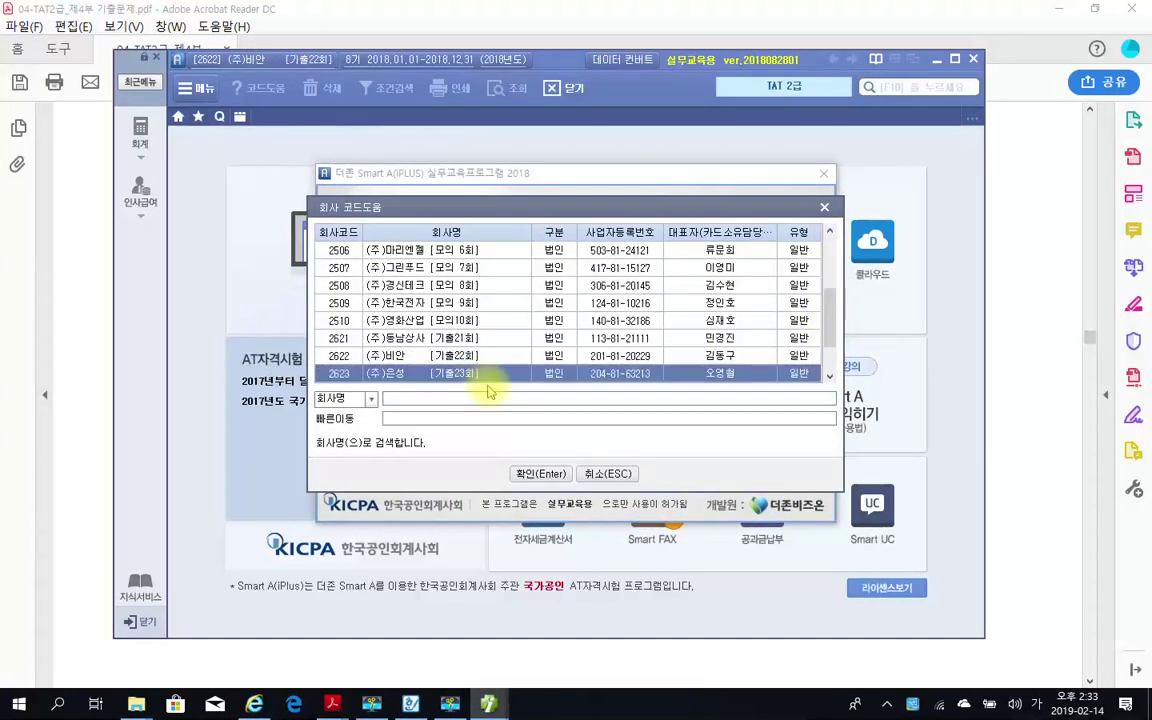
{"action": "left_click", "coordinate": [540, 473]}
{"action": "left_click", "coordinate": [546, 420]}
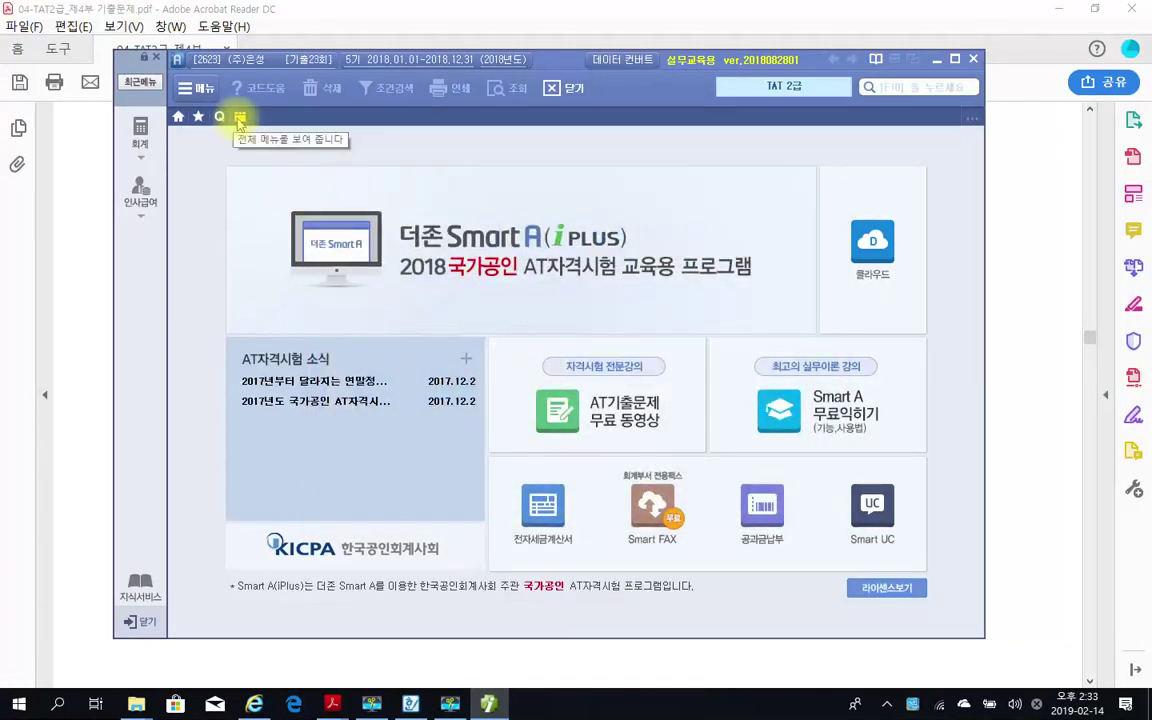
Step: Open general voucher entry (일반전표입력) and set the voucher date to month 07, day 20
{"action": "left_click", "coordinate": [239, 117]}
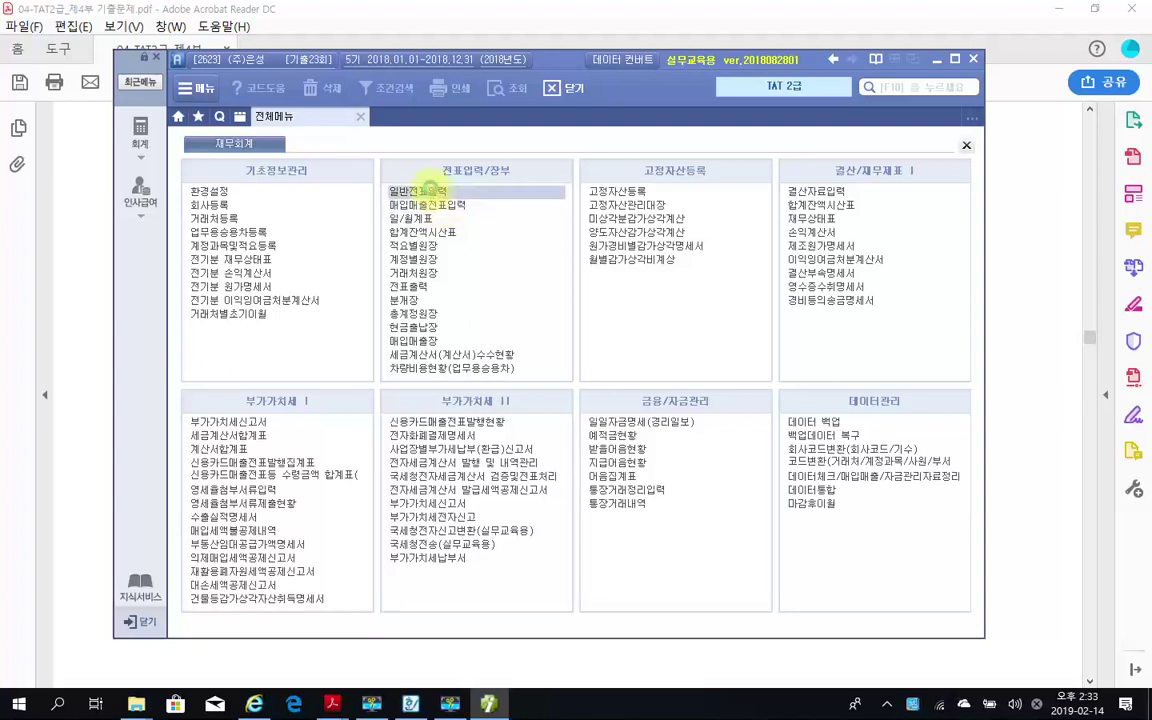
{"action": "left_click", "coordinate": [428, 190]}
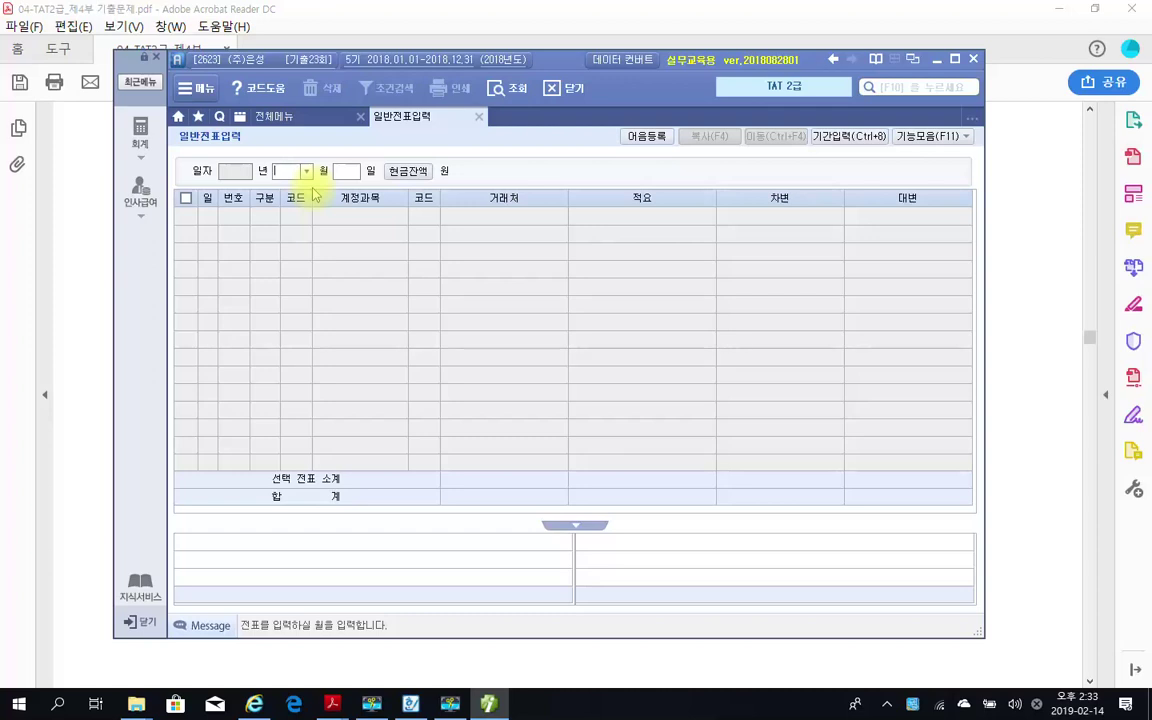
{"action": "type", "text": "07"}
{"action": "key", "text": "Return"}
{"action": "type", "text": "20"}
{"action": "key", "text": "Return"}
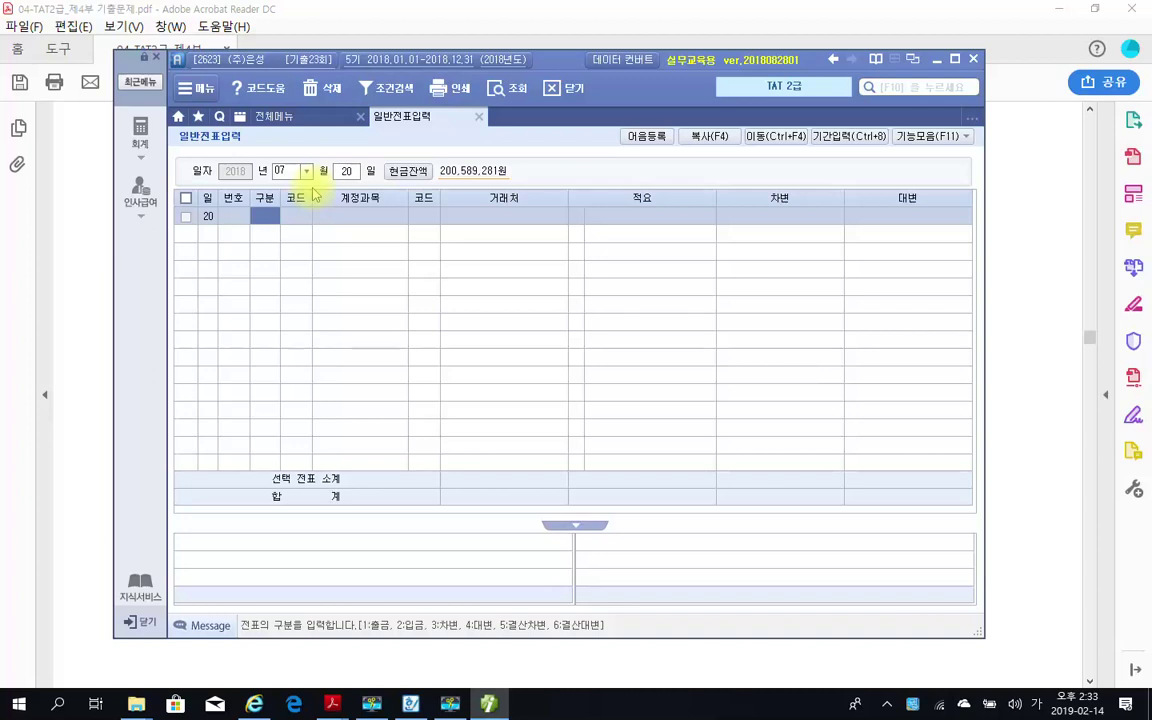
Step: Start a cash payment (출금) entry on the July 20 voucher line using account 522 차량유지비
{"action": "type", "text": "1"}
{"action": "key", "text": "Return"}
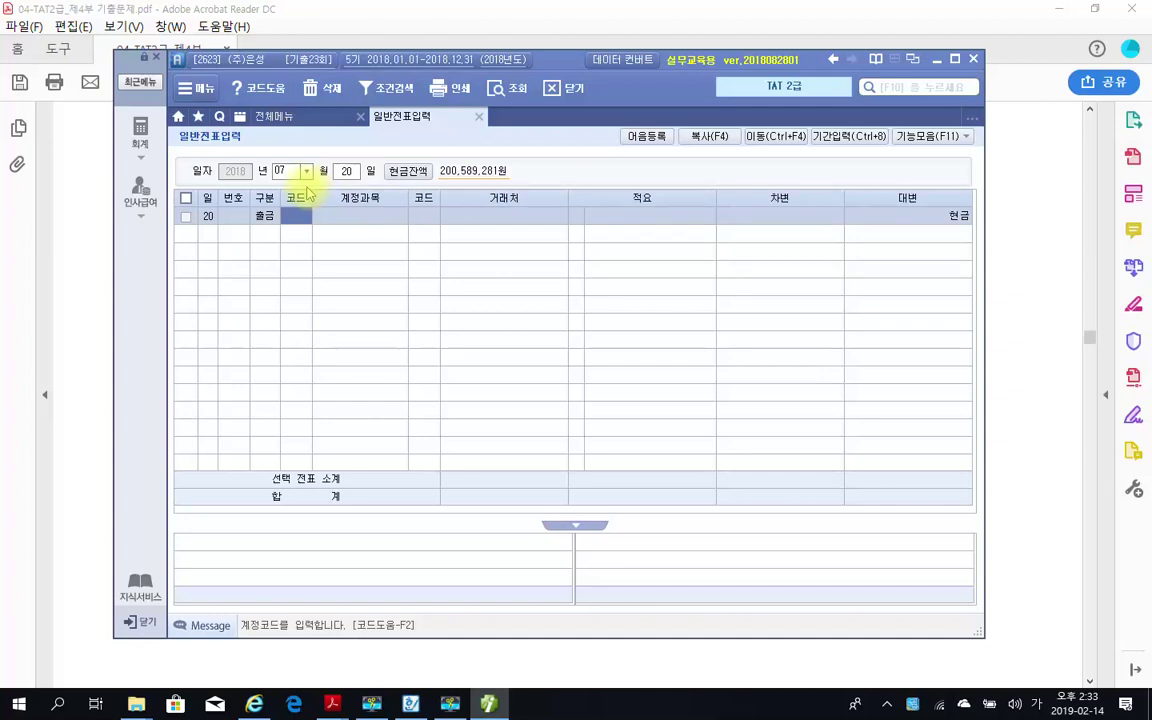
{"action": "type", "text": "차량"}
{"action": "key", "text": "Return"}
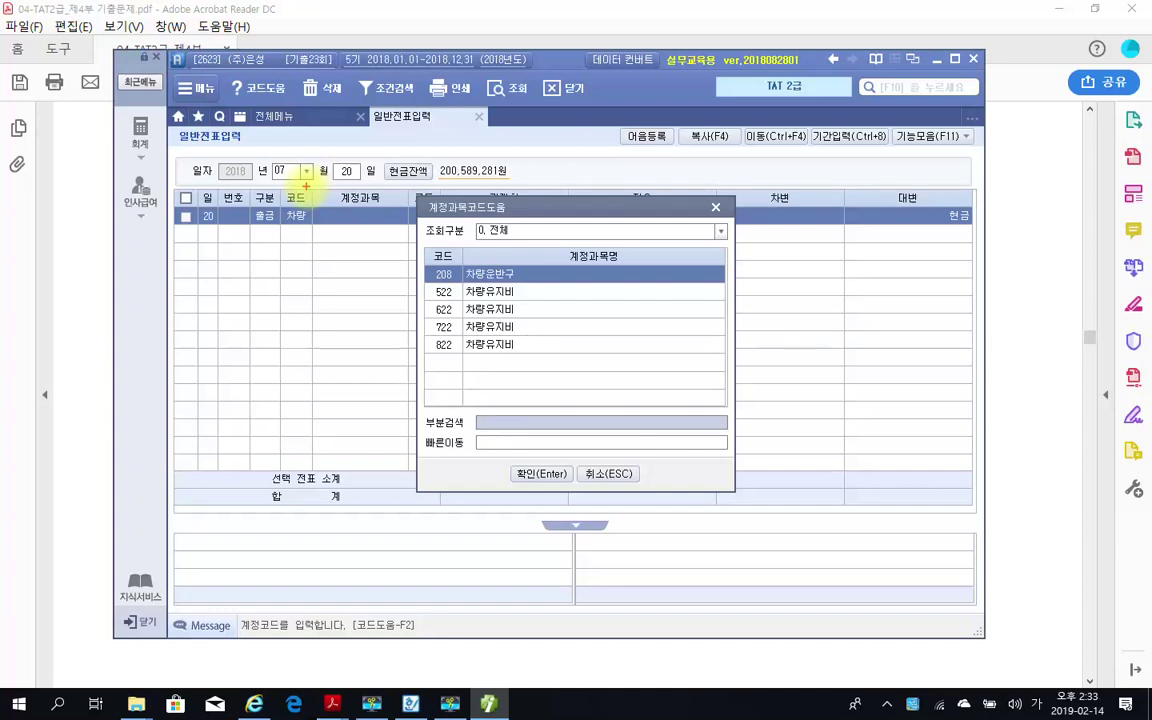
{"action": "mouse_move", "coordinate": [528, 362]}
{"action": "left_mouse_down"}
{"action": "mouse_move", "coordinate": [455, 373]}
{"action": "mouse_move", "coordinate": [560, 365]}
{"action": "left_mouse_up"}
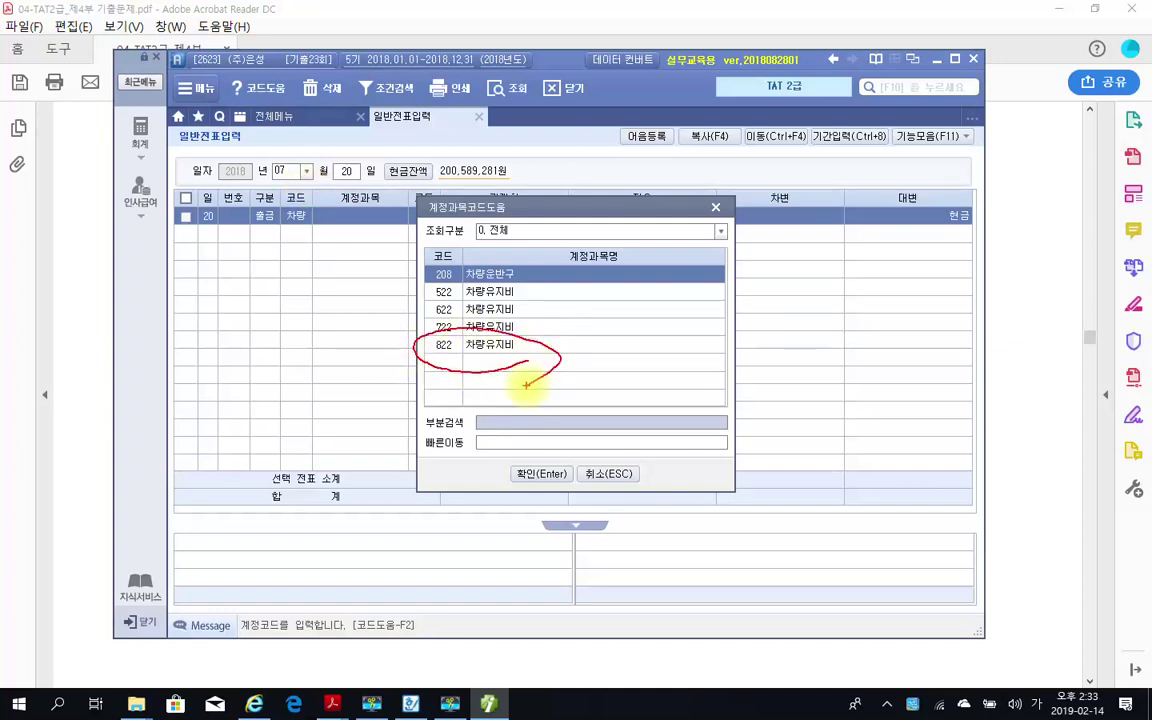
{"action": "left_click_drag", "start_coordinate": [510, 304], "coordinate": [533, 321]}
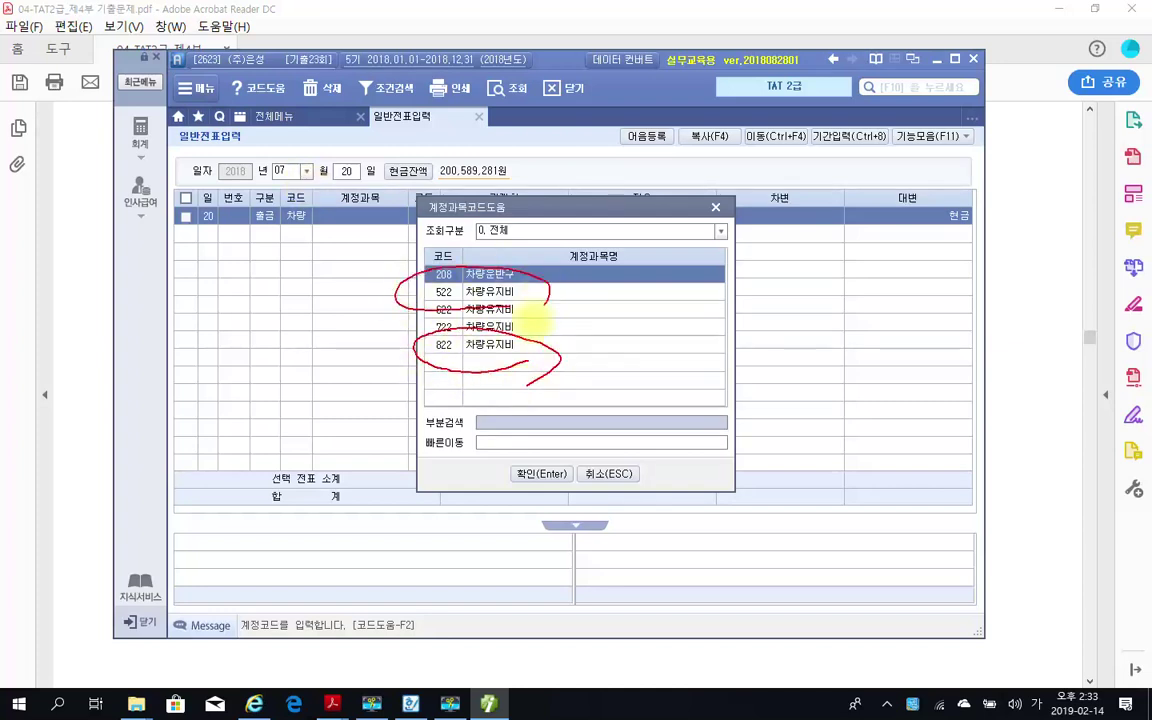
{"action": "key", "text": "Escape"}
{"action": "left_click", "coordinate": [450, 291]}
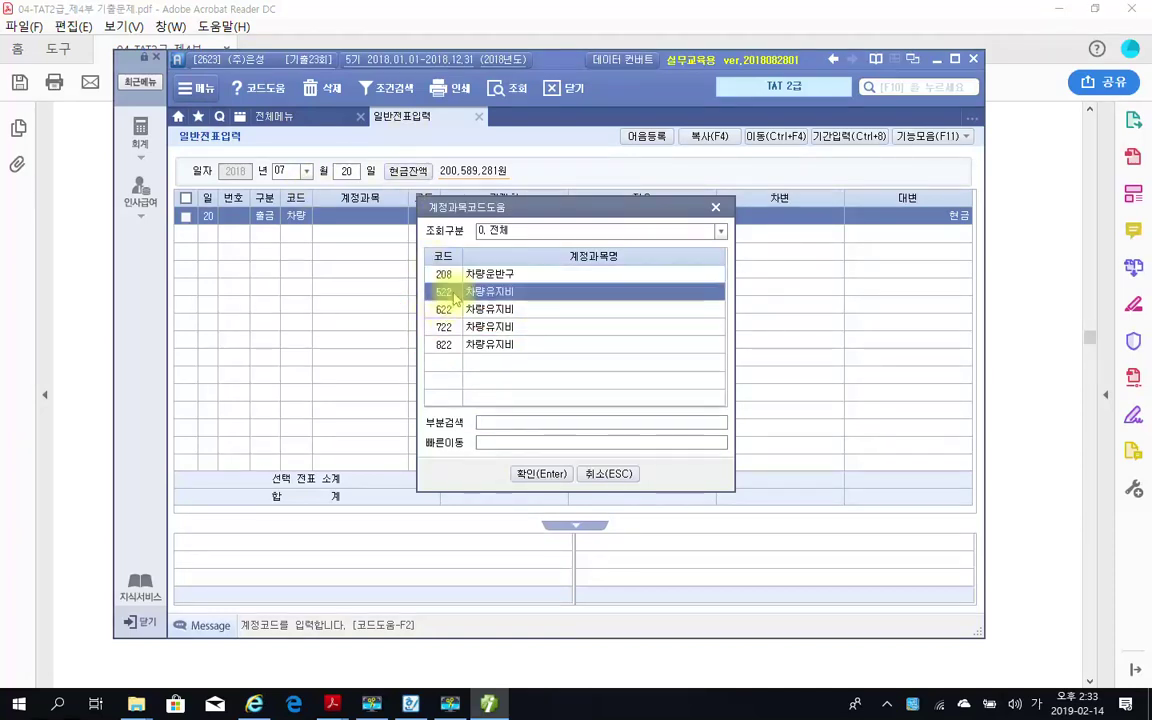
{"action": "left_click", "coordinate": [545, 476]}
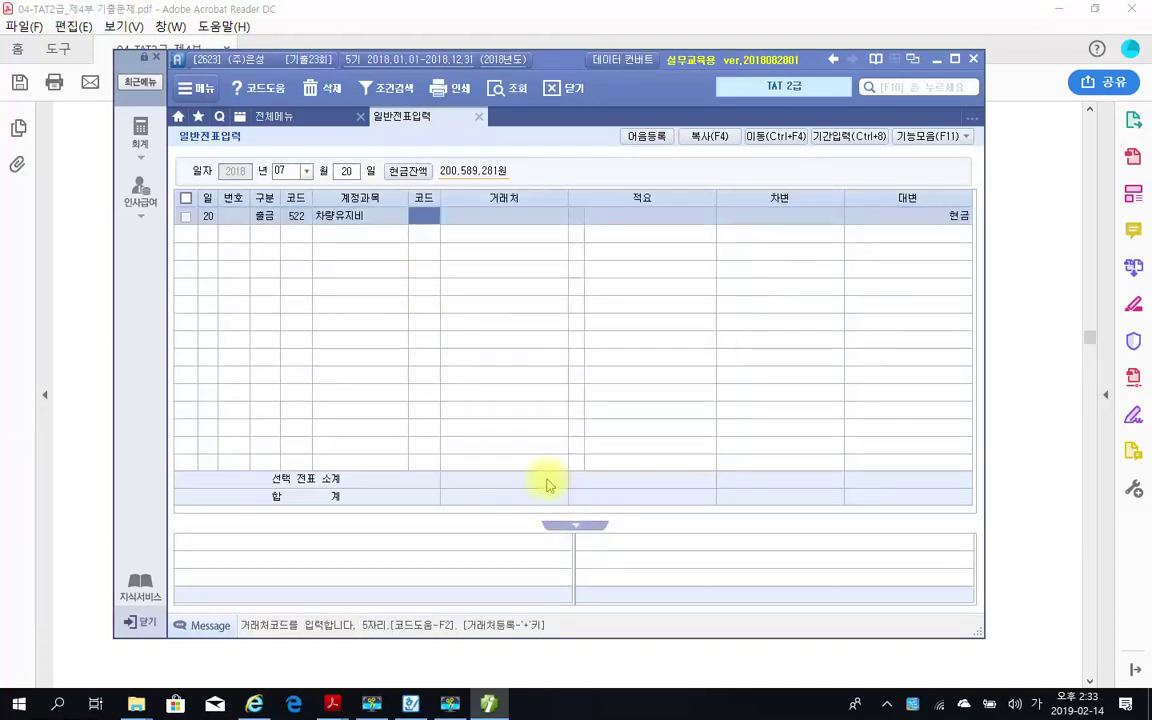
Step: Leave the trading partner and summary blank and record a debit amount of 100,000 for the 차량유지비 entry
{"action": "key", "text": "Return"}
{"action": "key", "text": "Return"}
{"action": "key", "text": "Return"}
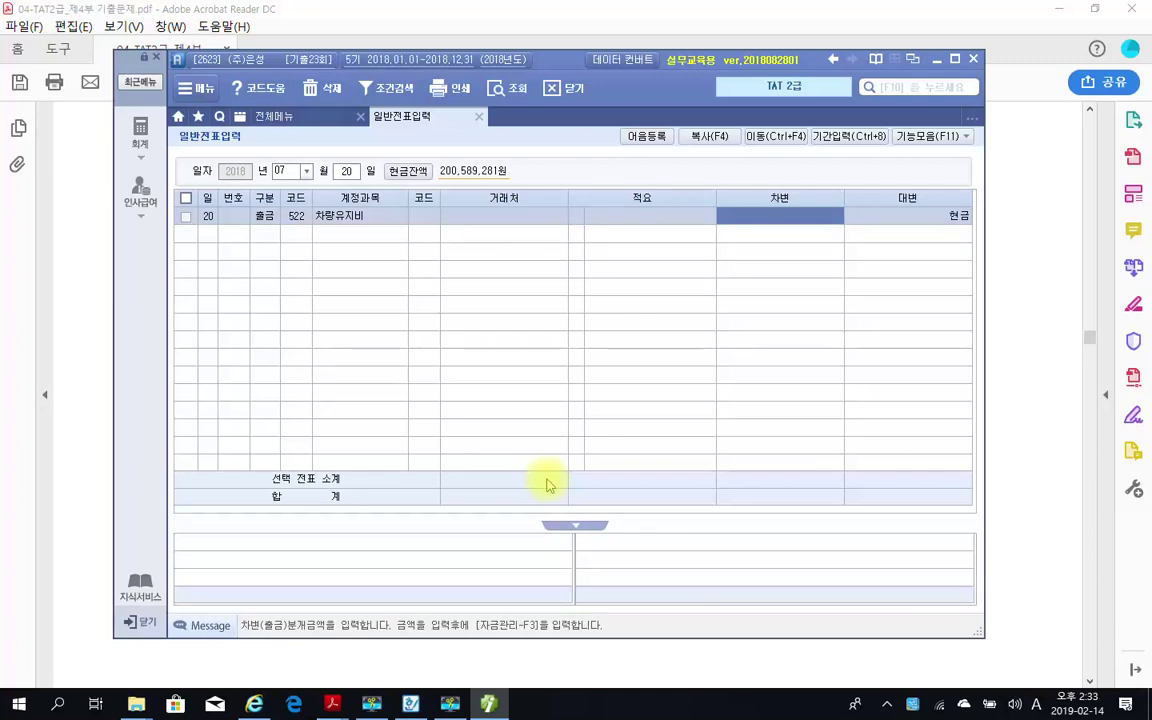
{"action": "type", "text": "1000000"}
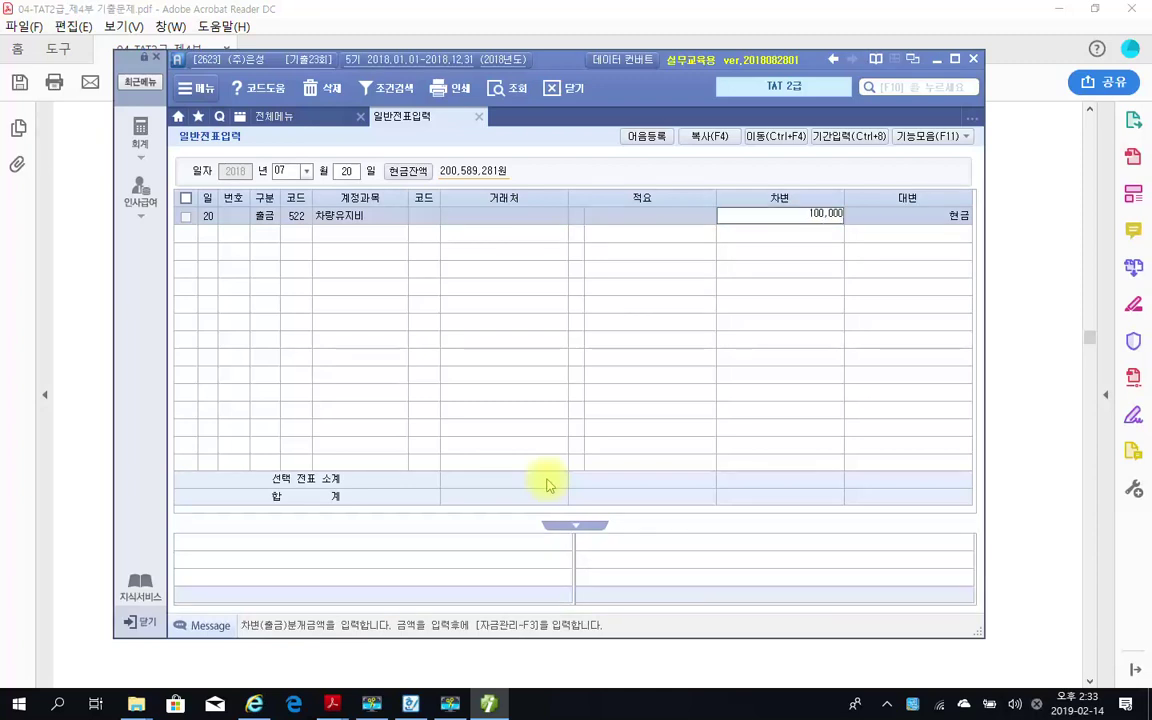
{"action": "key", "text": "Return"}
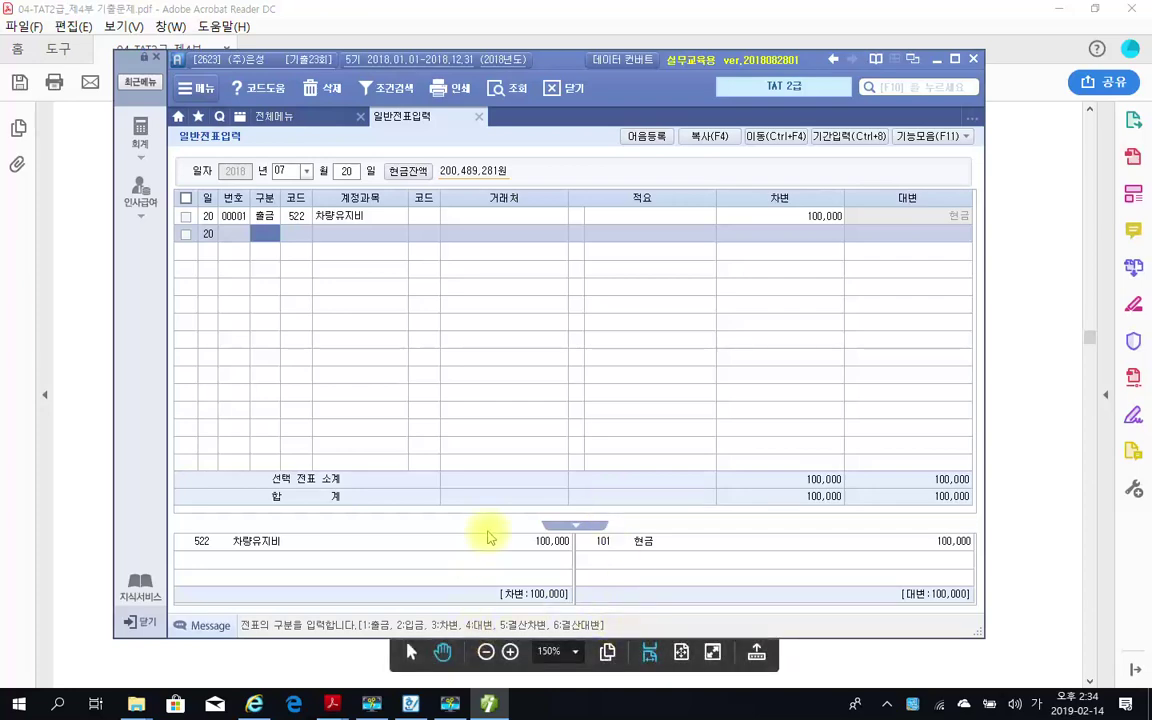
Step: Open 영수증수취명세서 and set the first line's transaction date in 영수증수취명세서(2) to 2018-07-20
{"action": "left_click", "coordinate": [138, 130]}
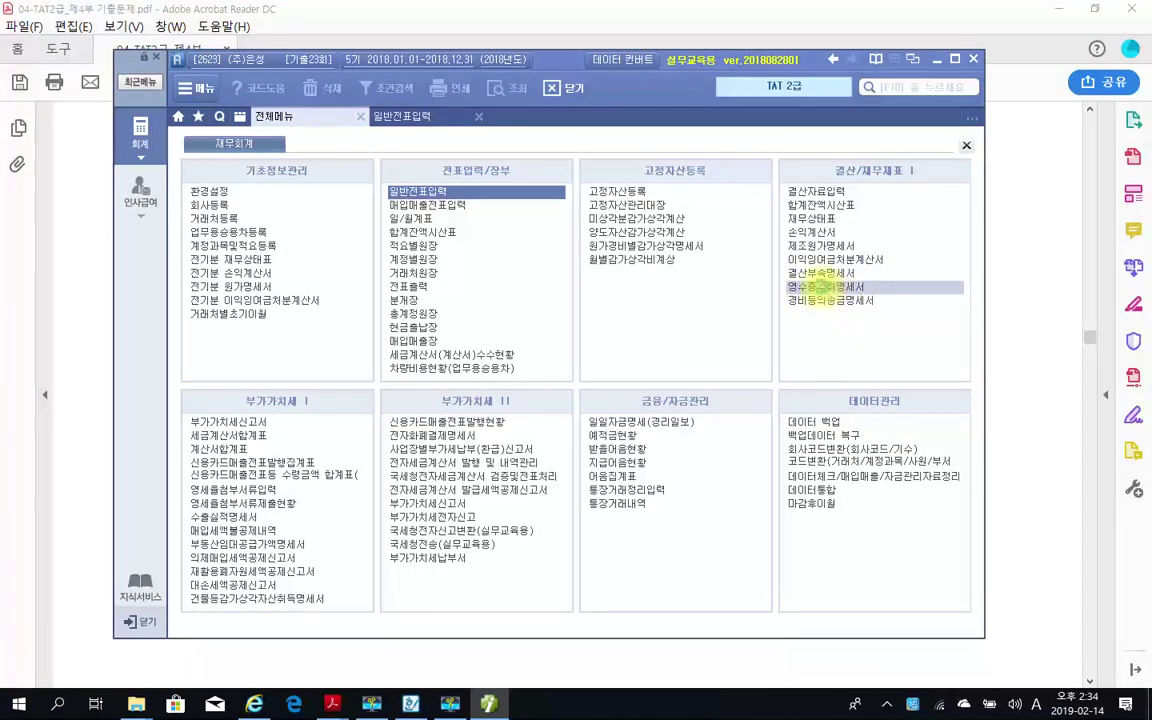
{"action": "left_click", "coordinate": [822, 287]}
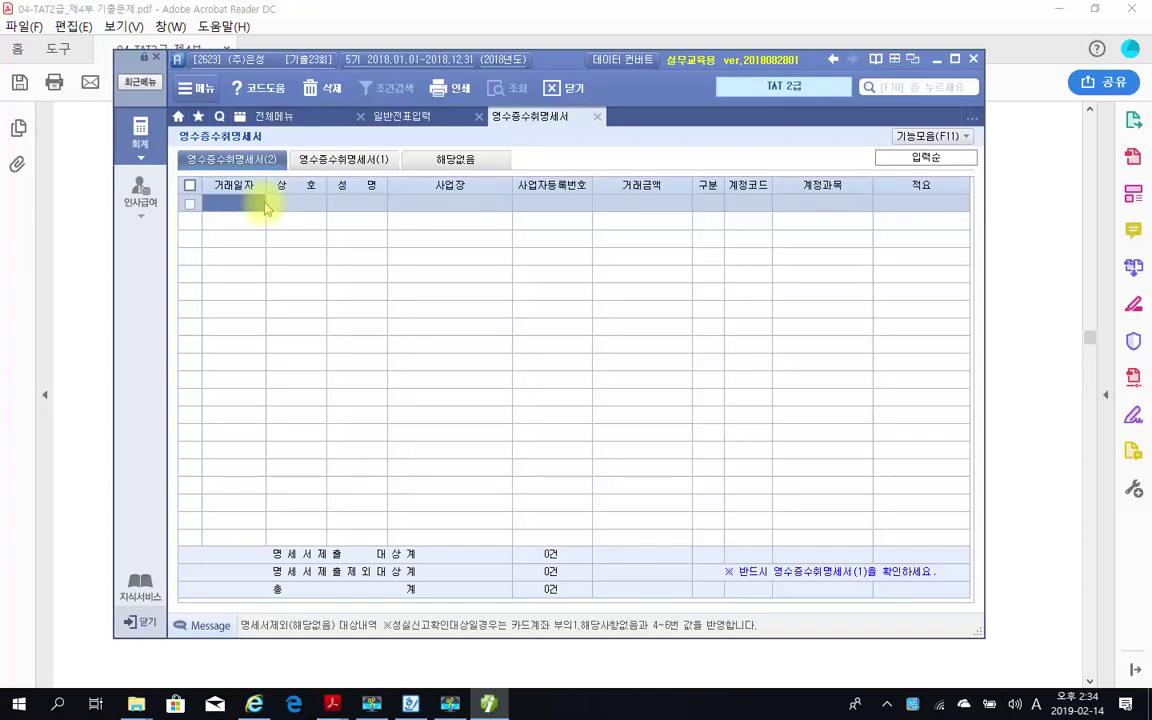
{"action": "left_click", "coordinate": [265, 205]}
{"action": "type", "text": "07-"}
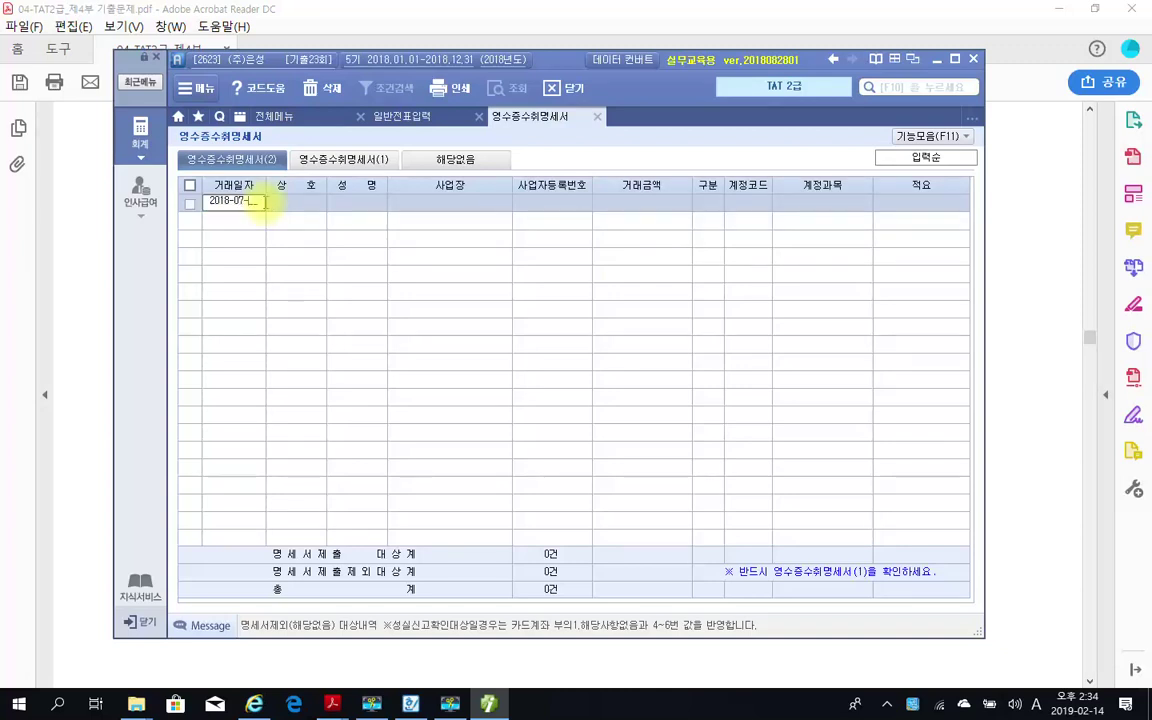
{"action": "type", "text": "20"}
{"action": "key", "text": "Return"}
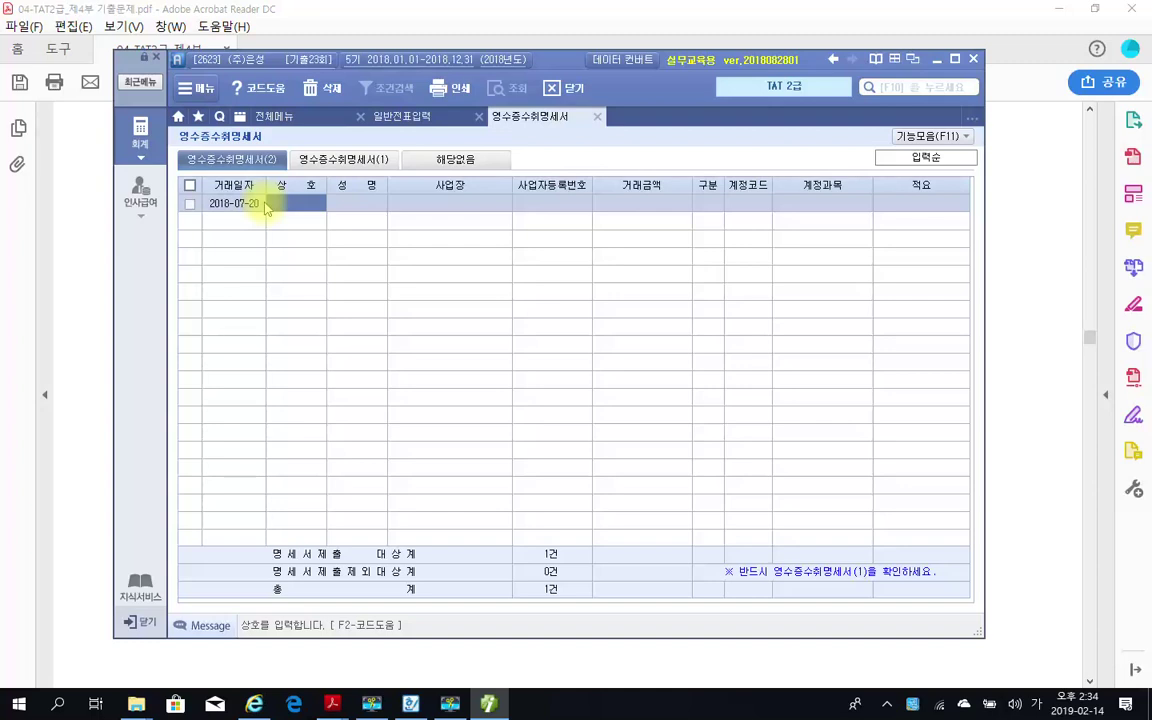
Step: Enter the supplier's trade name 금천, the representative's name and the business location on the receipt line
{"action": "type", "text": "금정"}
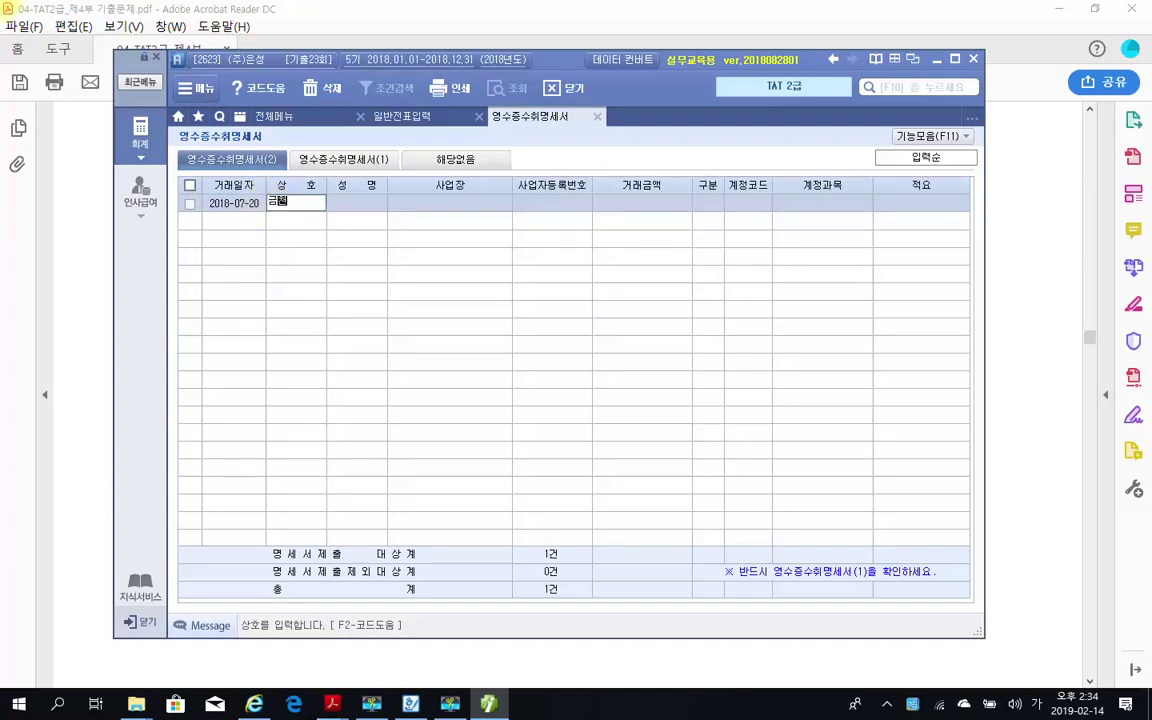
{"action": "key", "text": "Return"}
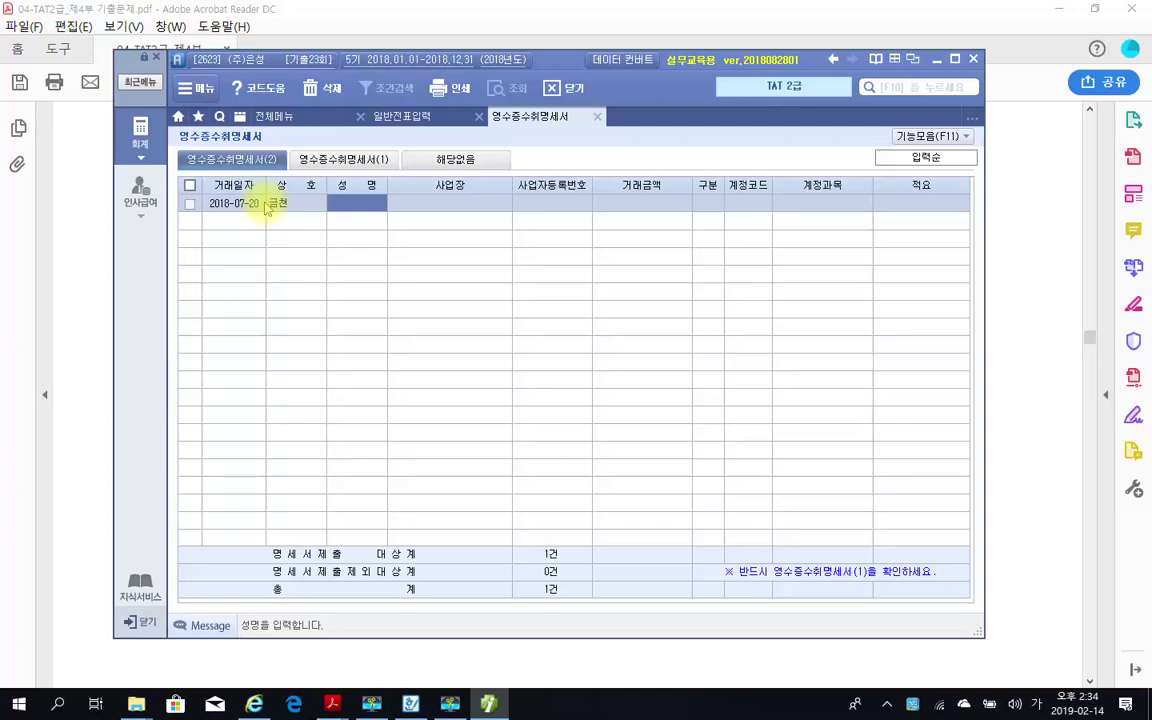
{"action": "type", "text": "이종산"}
{"action": "key", "text": "Return"}
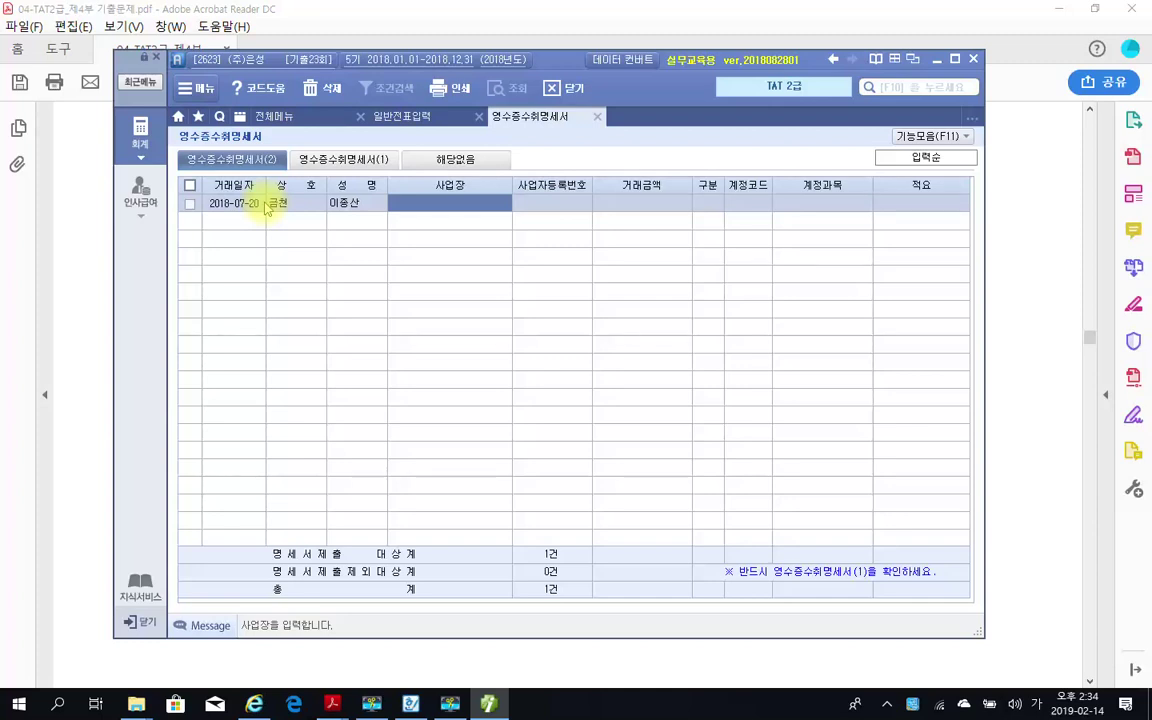
{"action": "type", "text": "독사"}
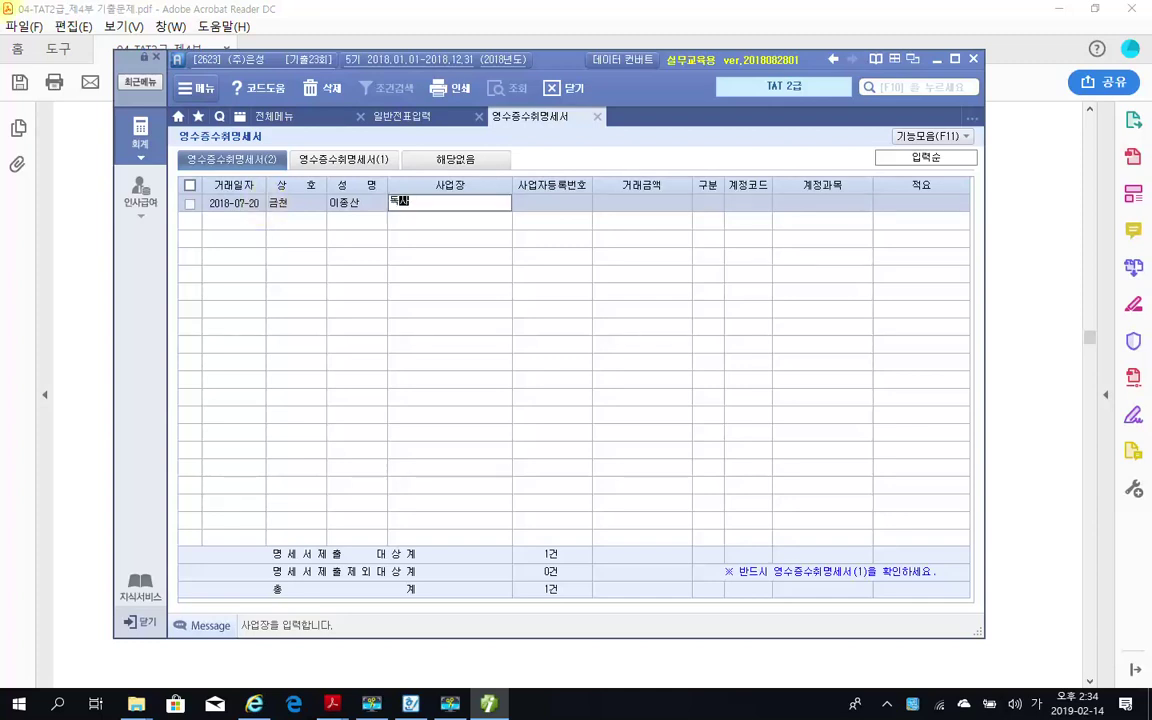
{"action": "type", "text": "동"}
{"action": "key", "text": "Return"}
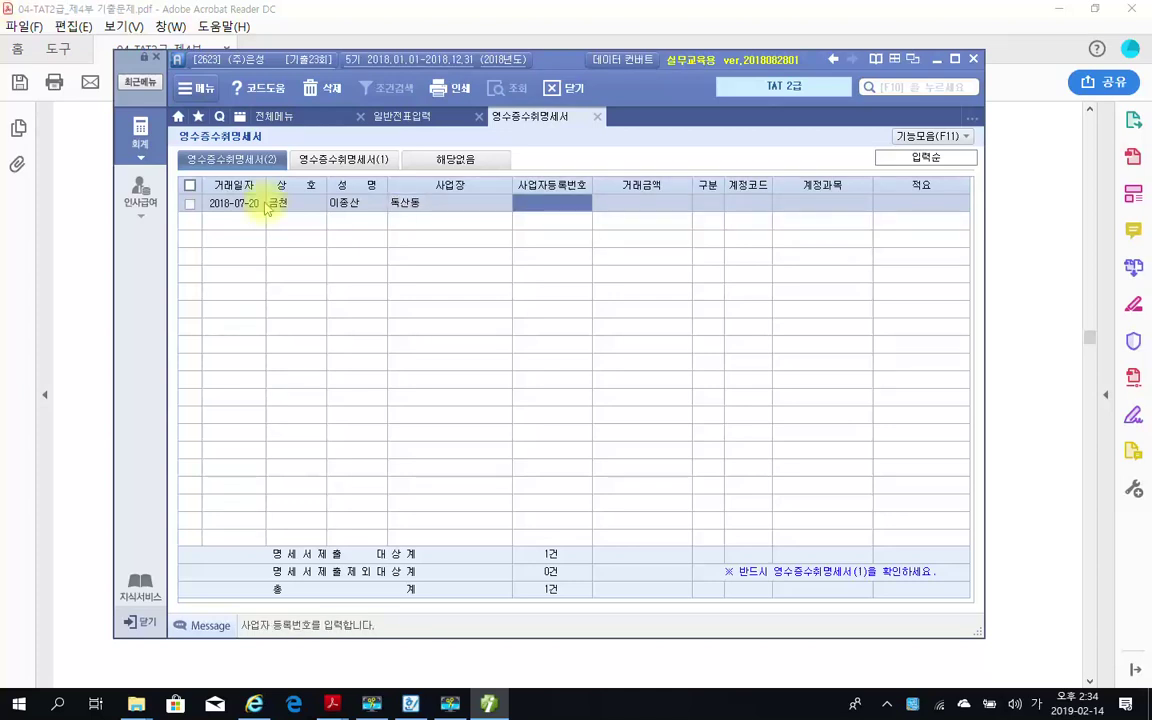
{"action": "type", "text": "120"}
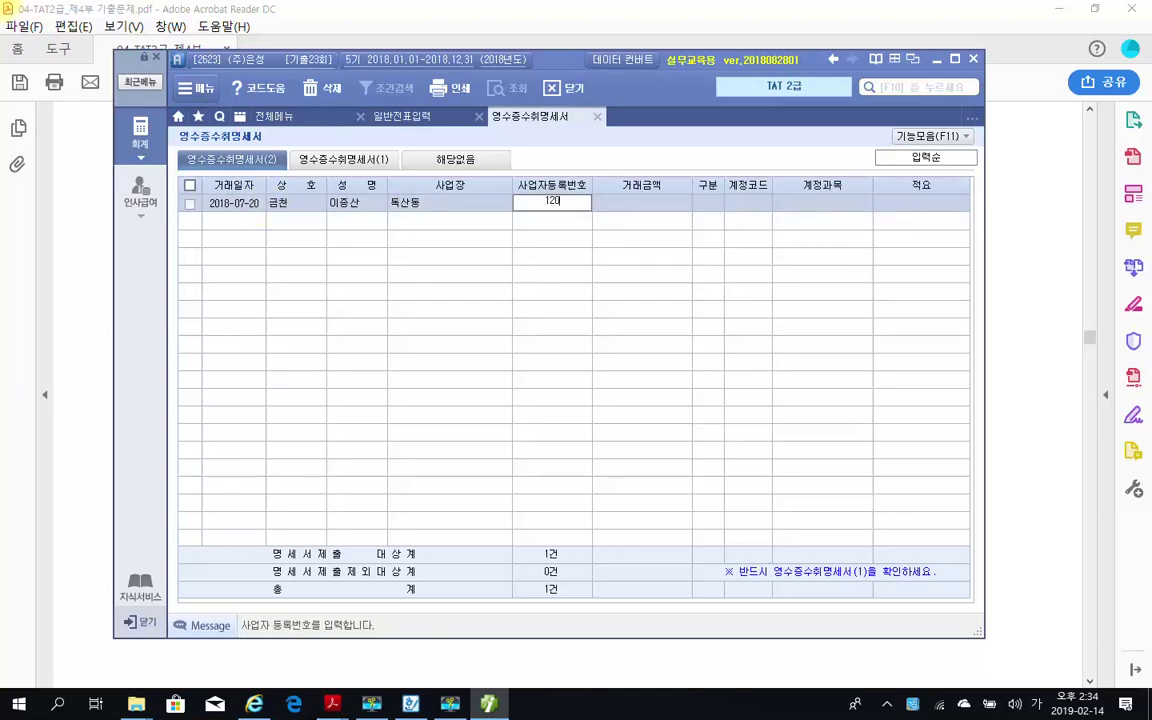
{"action": "type", "text": "231116"}
{"action": "key", "text": "Return"}
{"action": "key", "text": "Left"}
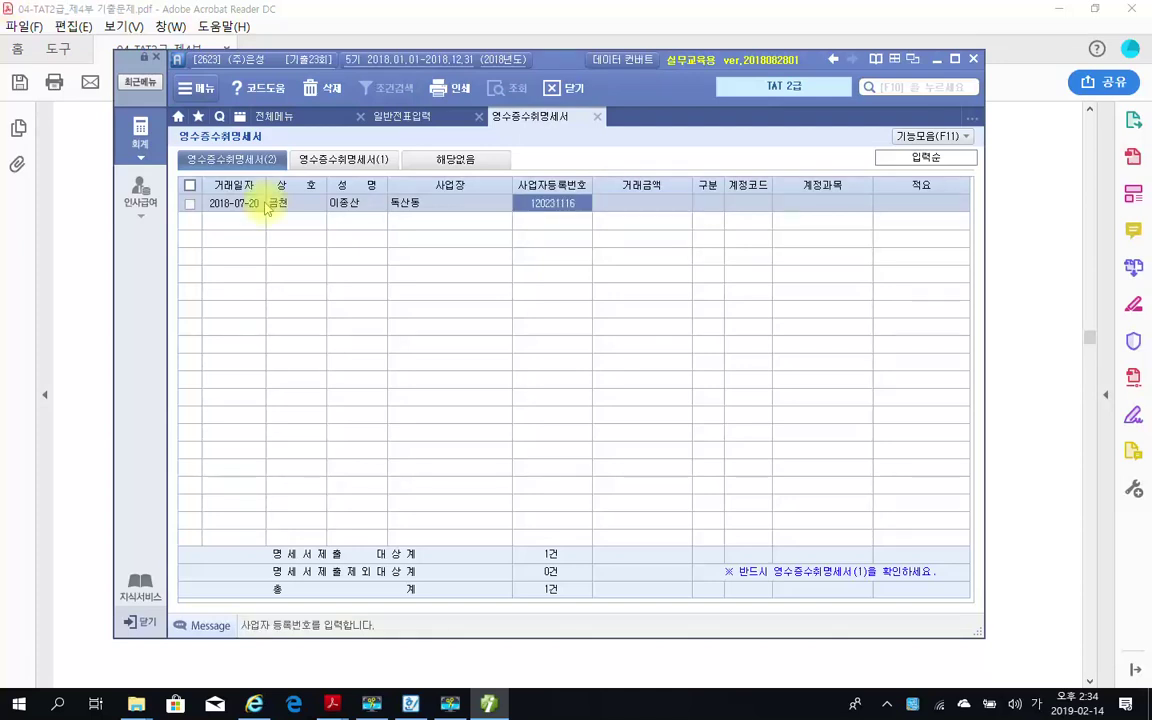
Step: Enter the supplier's business registration number and a transaction amount of 100,000, leaving the 구분 code blank
{"action": "type", "text": "120"}
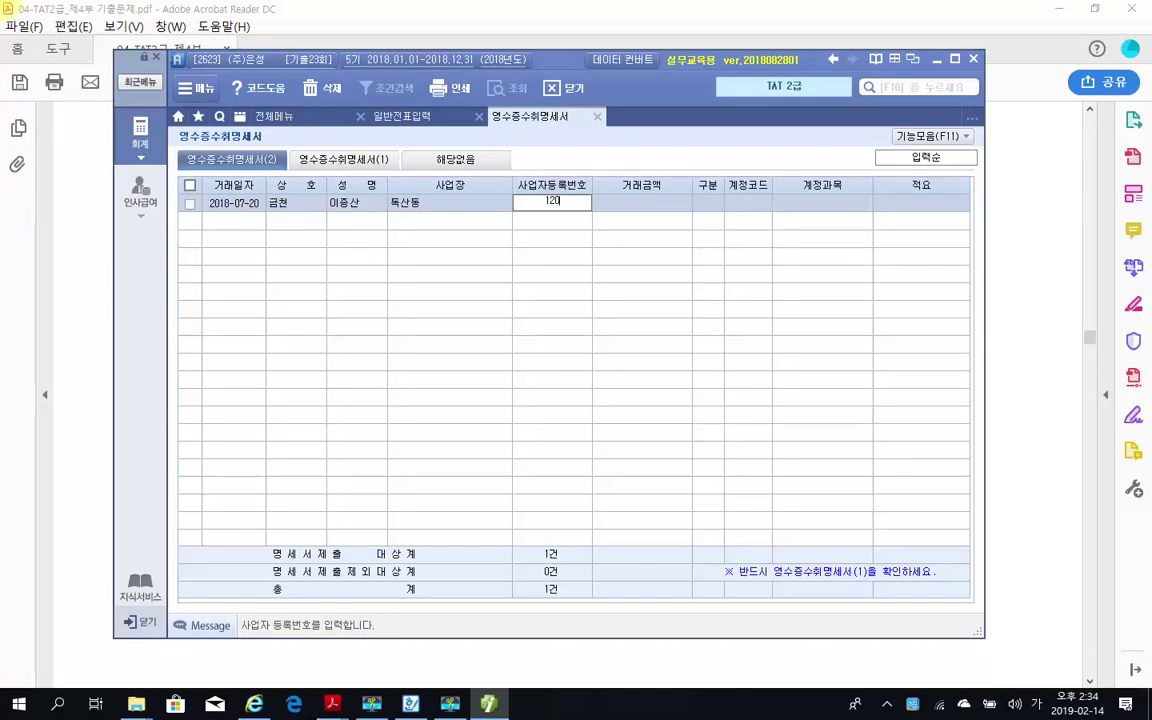
{"action": "type", "text": "-23-"}
{"action": "type", "text": "11"}
{"action": "type", "text": "116"}
{"action": "key", "text": "Return"}
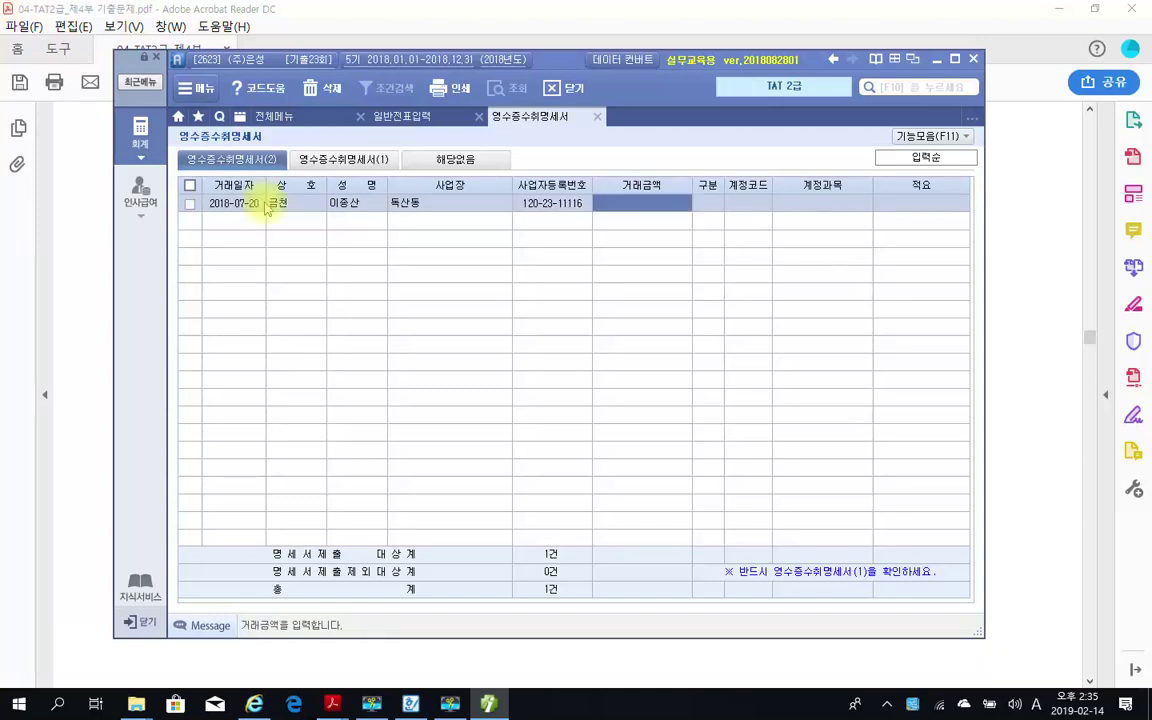
{"action": "type", "text": "1000000"}
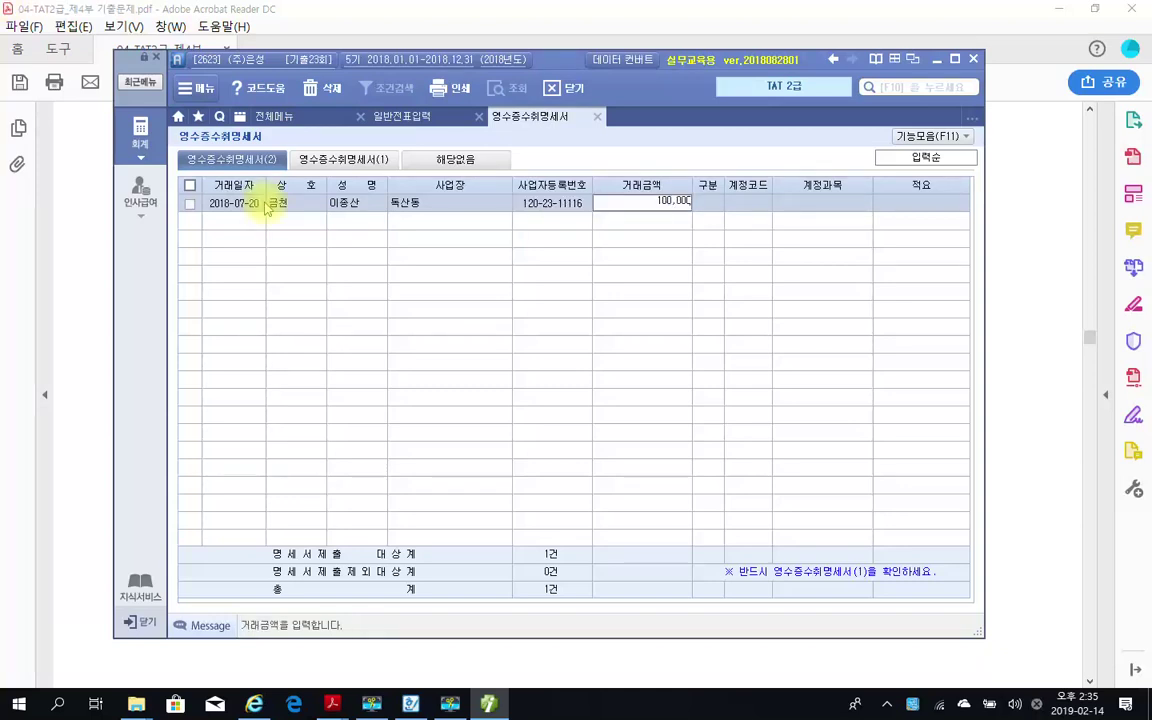
{"action": "key", "text": "Return"}
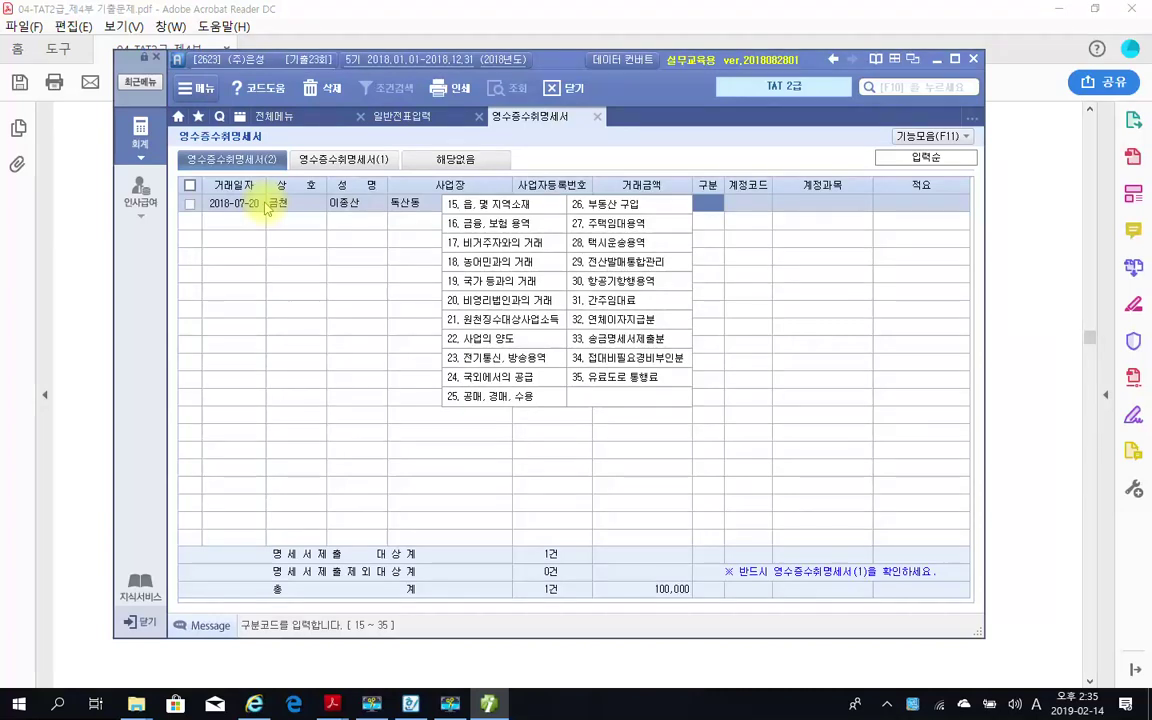
{"action": "key", "text": "Return"}
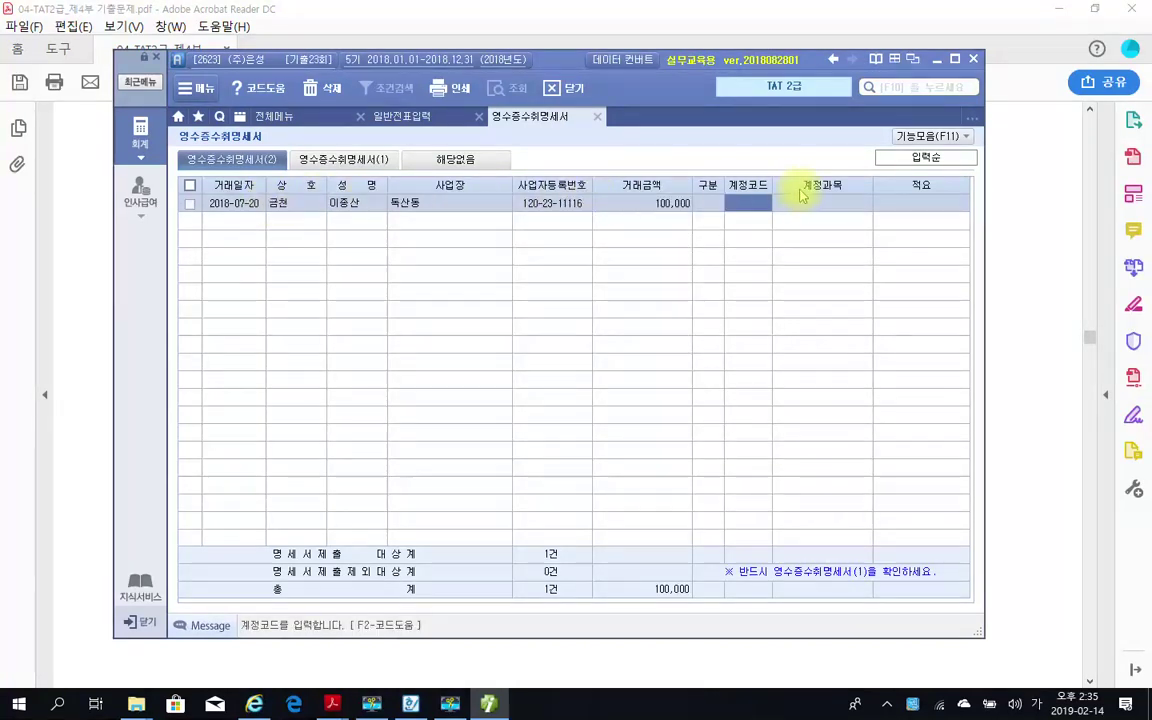
Step: Check the account code used in the July 20 general voucher, and return to the 영수증수취명세서
{"action": "key", "text": "F2"}
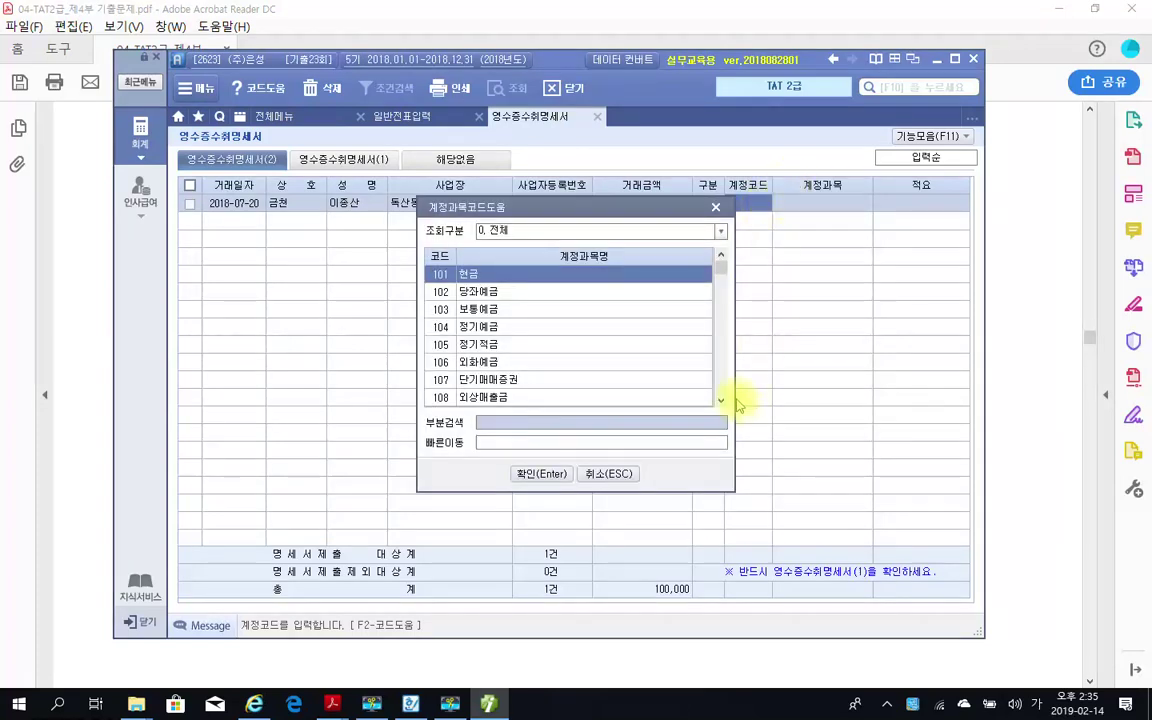
{"action": "left_click", "coordinate": [606, 474]}
{"action": "left_click", "coordinate": [403, 117]}
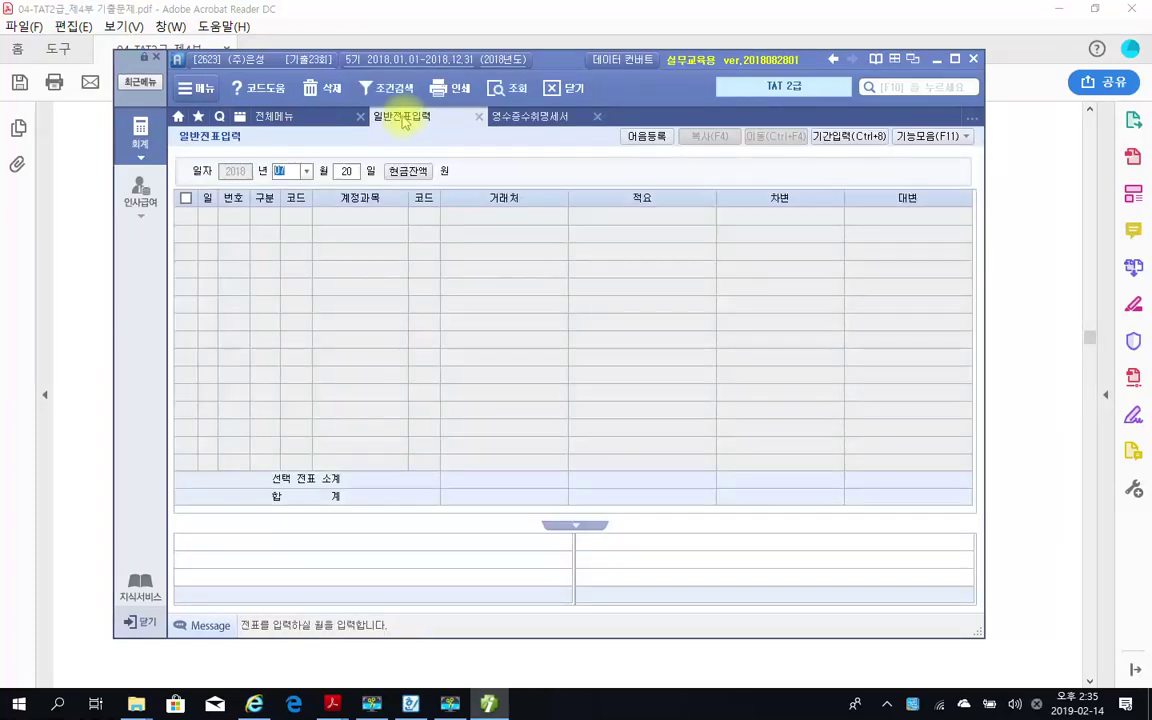
{"action": "left_click", "coordinate": [350, 171]}
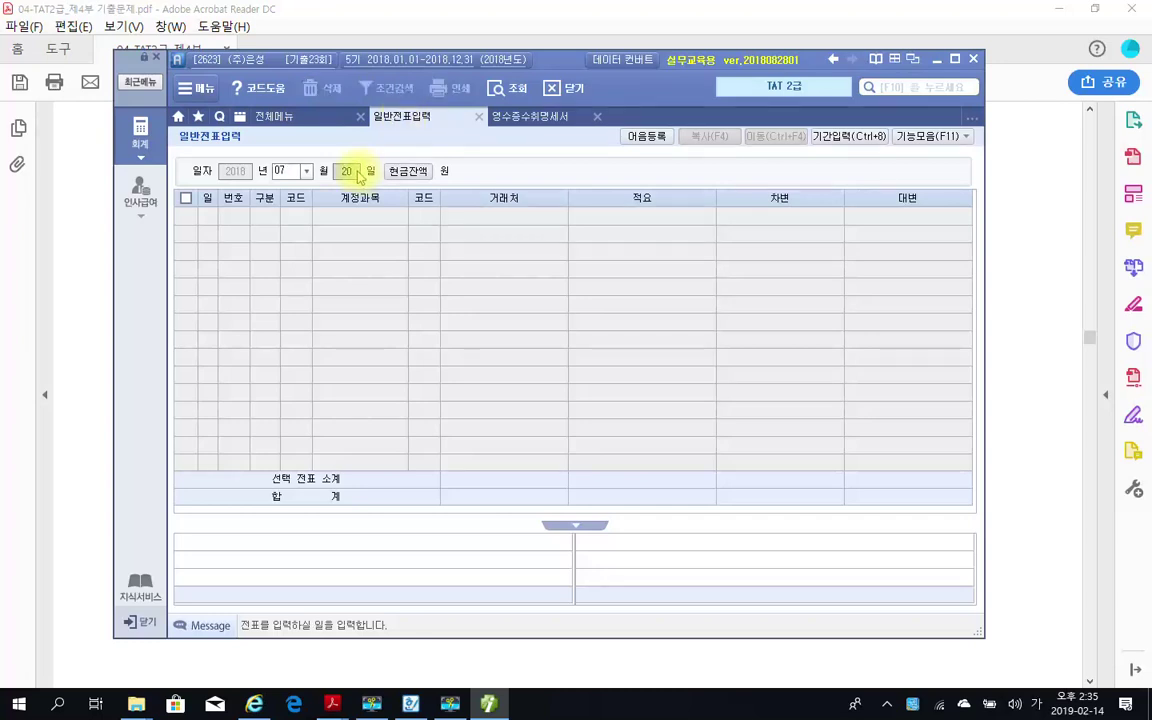
{"action": "key", "text": "Return"}
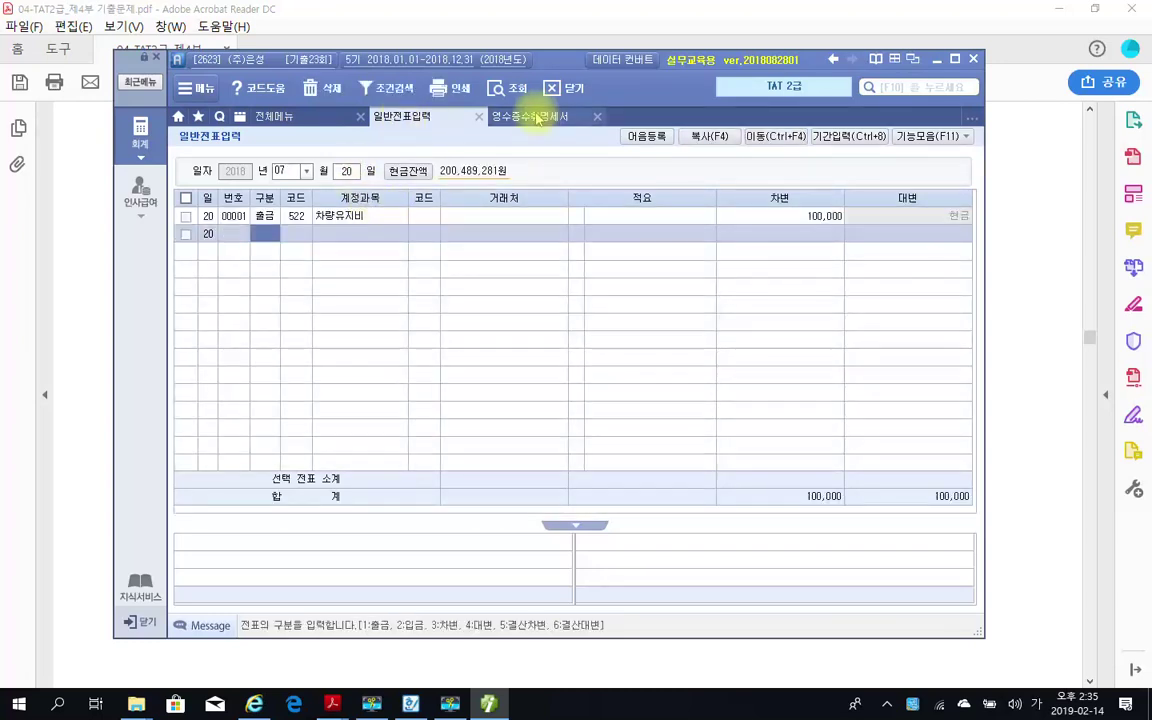
{"action": "left_click", "coordinate": [575, 117]}
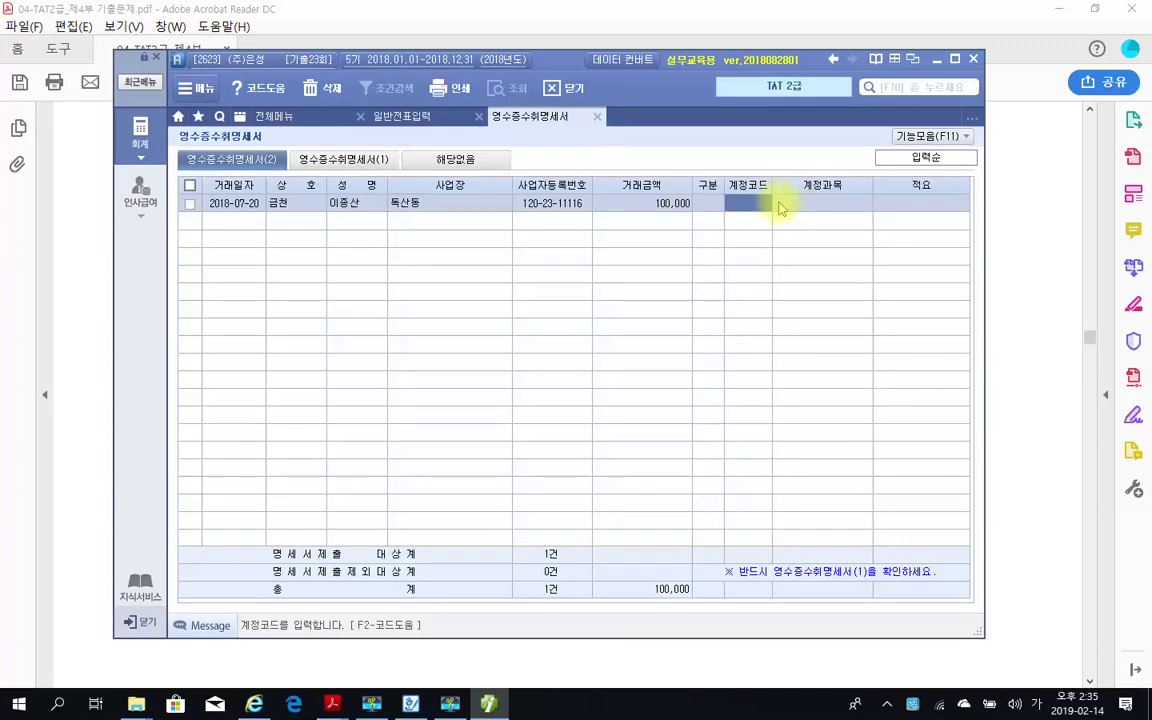
Step: Complete the receipt line with account code 522 차량유지비 and the summary 타이어교체
{"action": "type", "text": "522"}
{"action": "key", "text": "Return"}
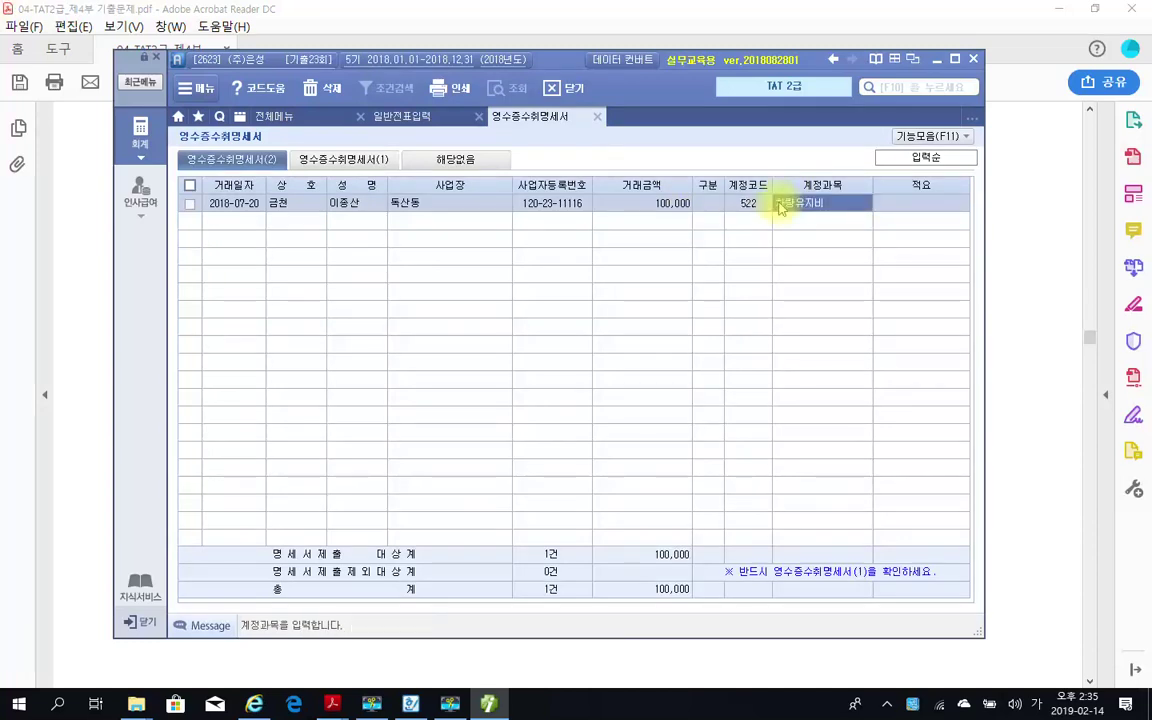
{"action": "key", "text": "Return"}
{"action": "type", "text": "범"}
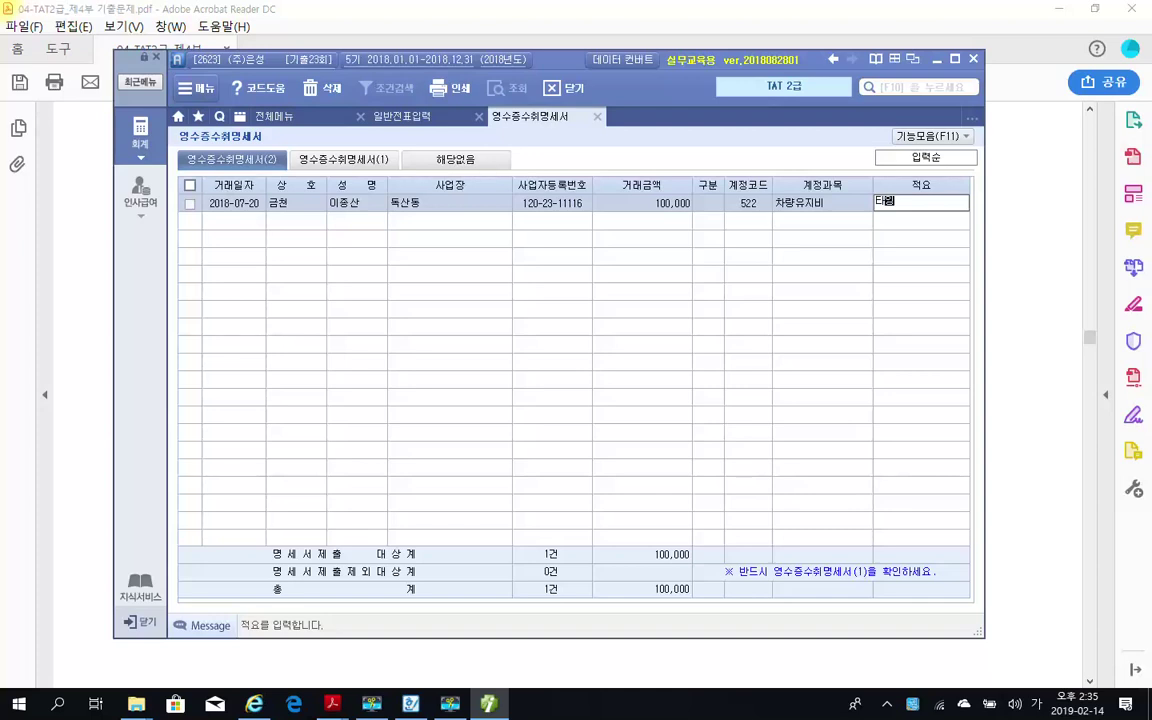
{"action": "key", "text": "Return"}
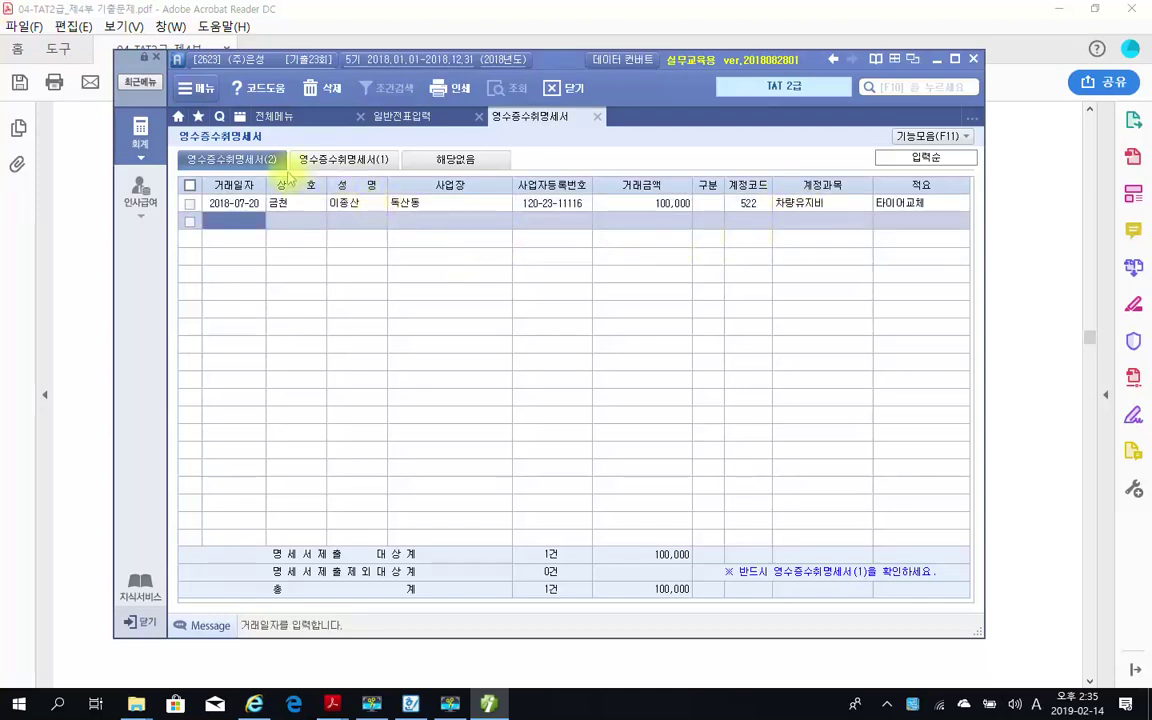
Step: Check the summary in 영수증수취명세서(1) and close the statement, saving its contents
{"action": "left_click", "coordinate": [363, 162]}
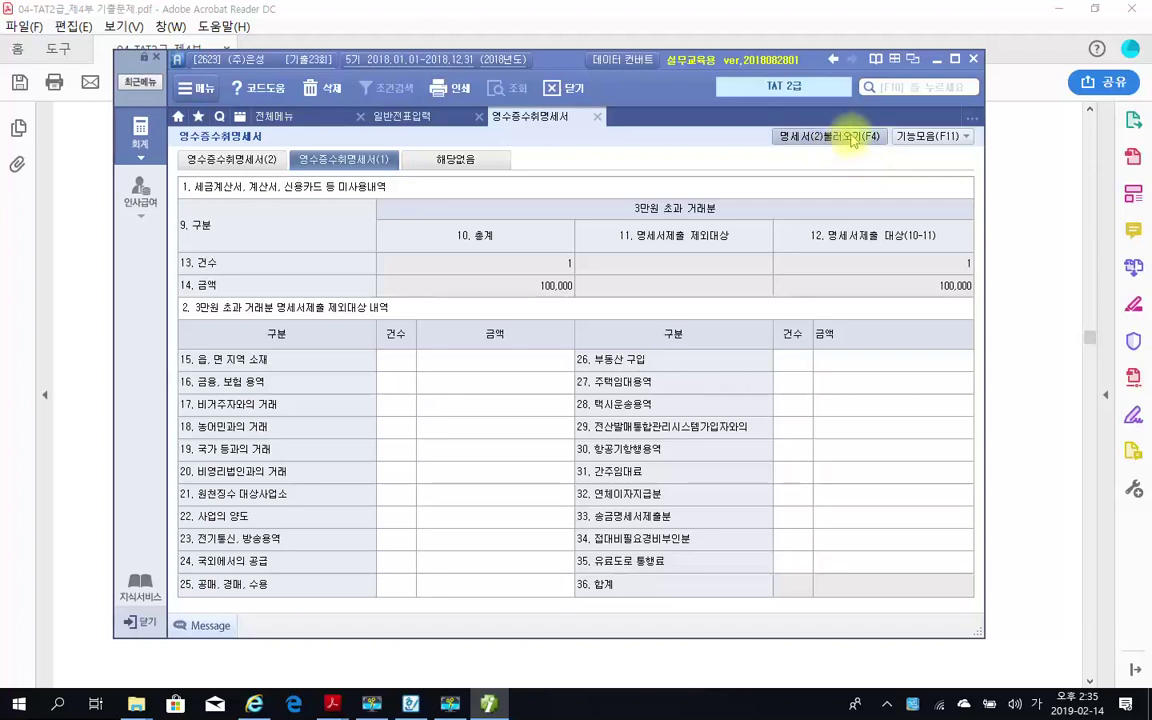
{"action": "left_click", "coordinate": [596, 116]}
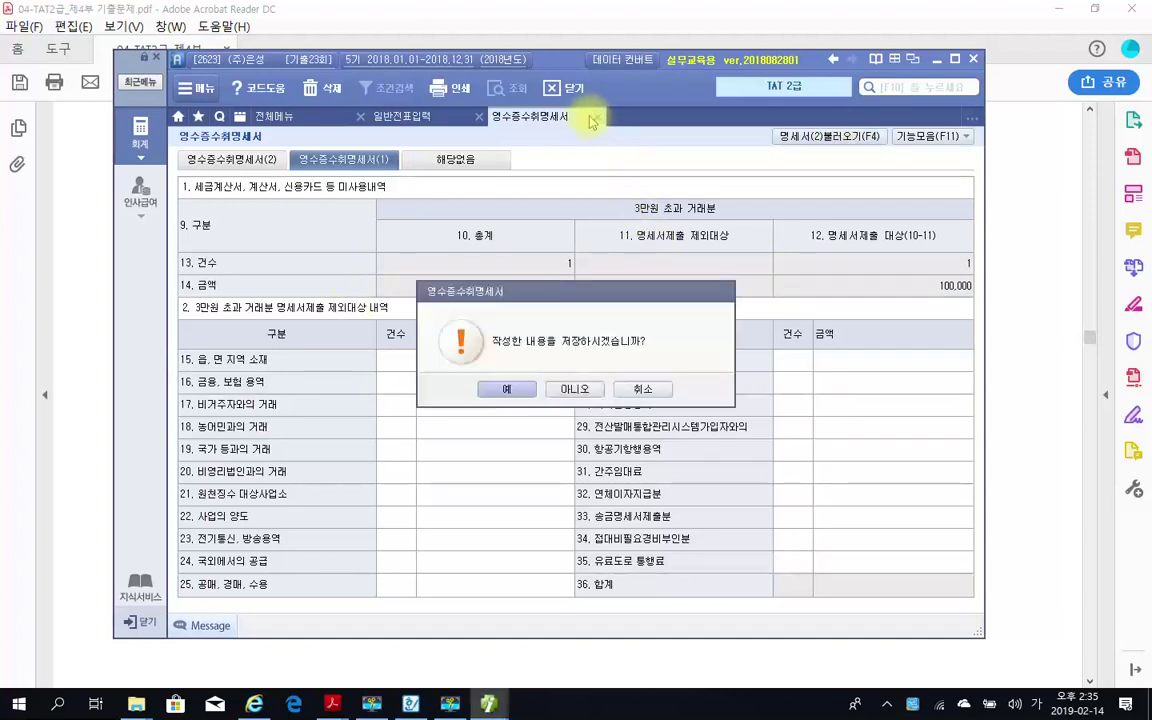
{"action": "left_click", "coordinate": [508, 390]}
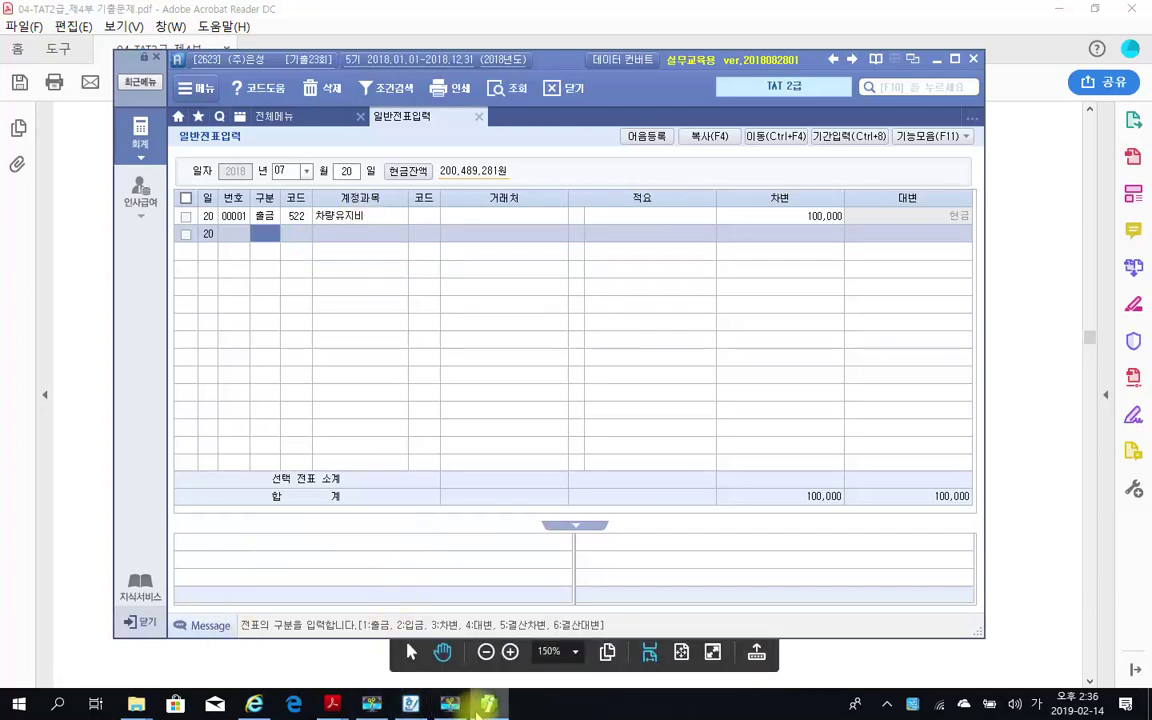
Step: Switch to the exam PDF and read problem 2, 리스회계, including its 전자계산서, 자료설명 and 평가문제
{"action": "mouse_move", "coordinate": [332, 705]}
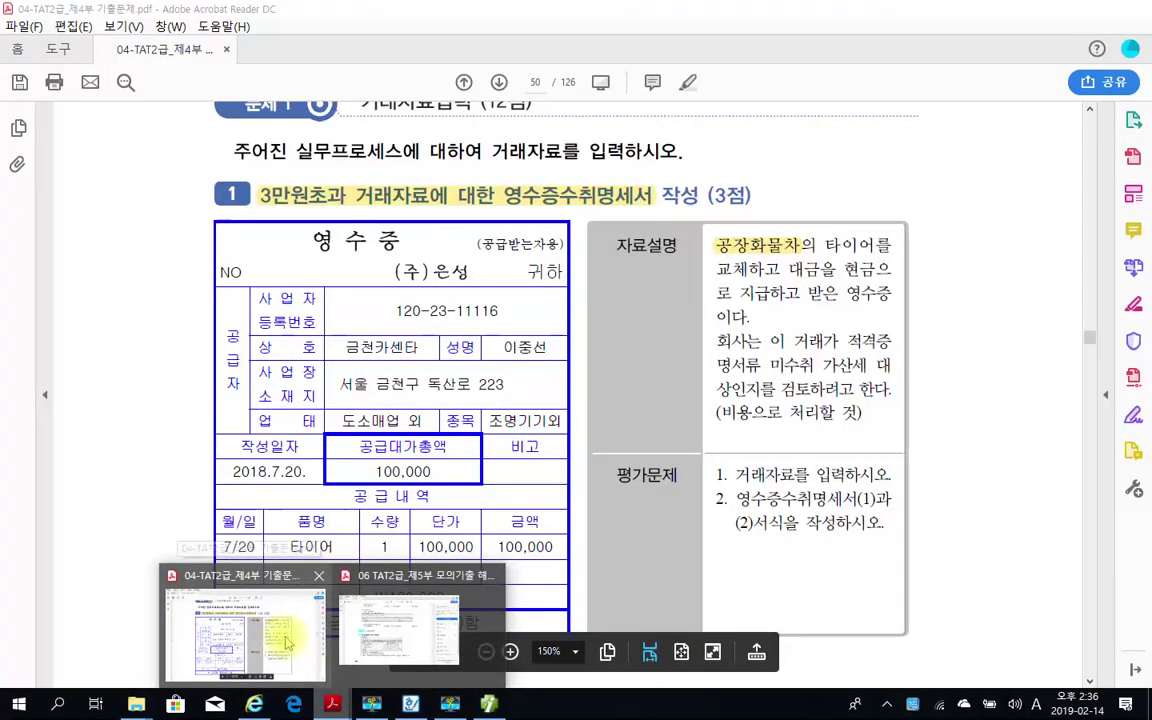
{"action": "left_click", "coordinate": [298, 640]}
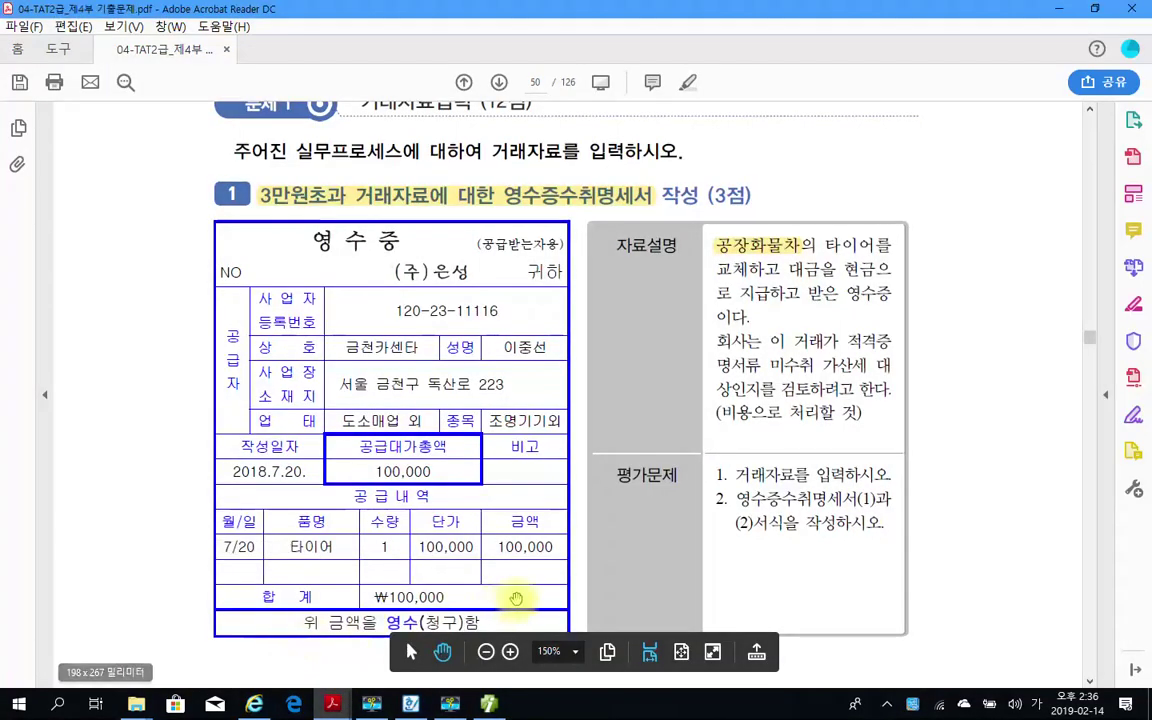
{"action": "scroll", "coordinate": [548, 545], "scroll_direction": "down", "scroll_amount": 10}
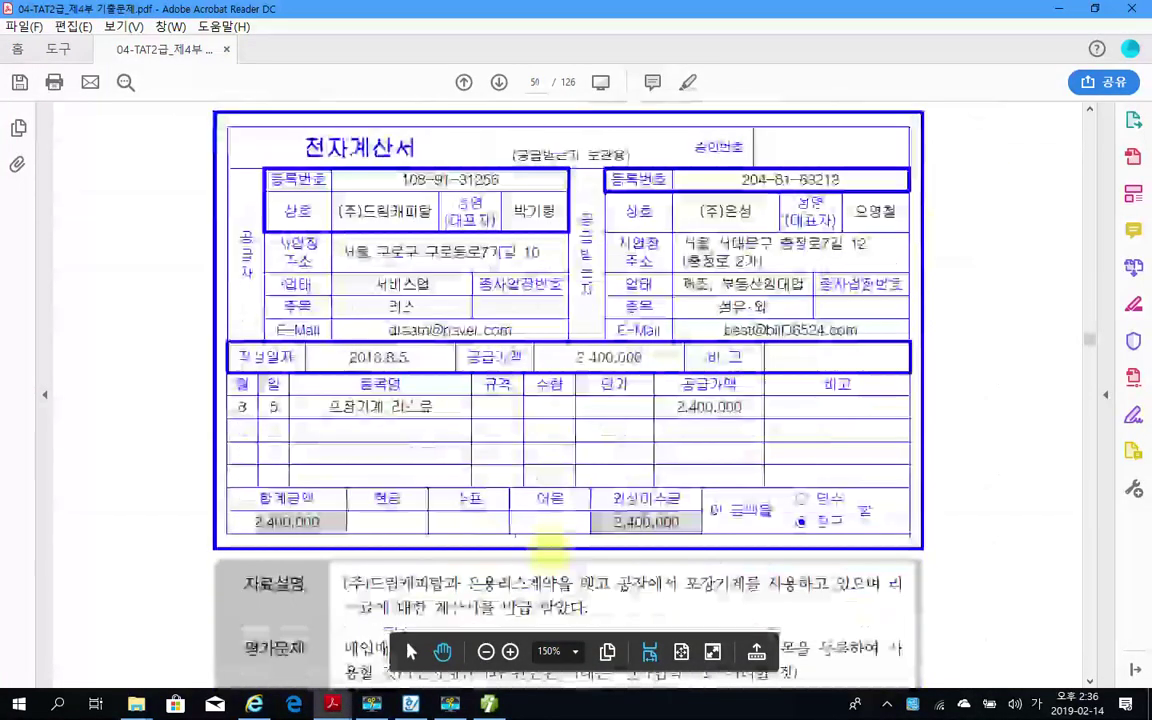
{"action": "scroll", "coordinate": [548, 545], "scroll_direction": "up", "scroll_amount": 3}
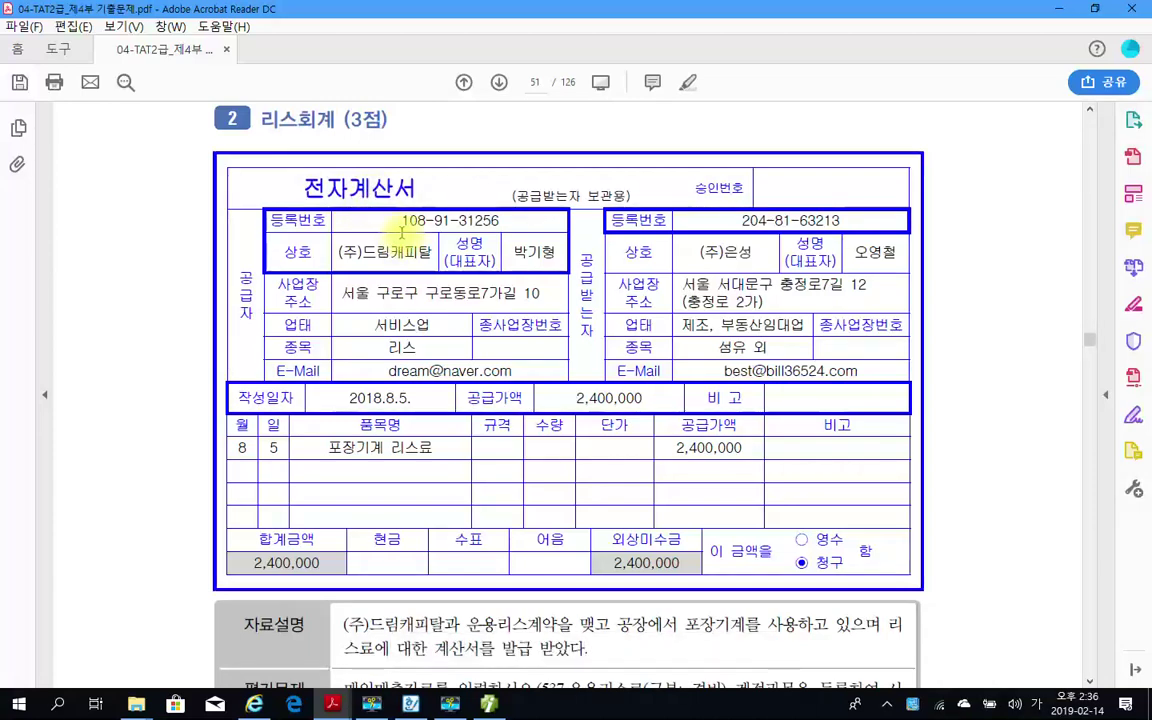
{"action": "double_click", "coordinate": [358, 186]}
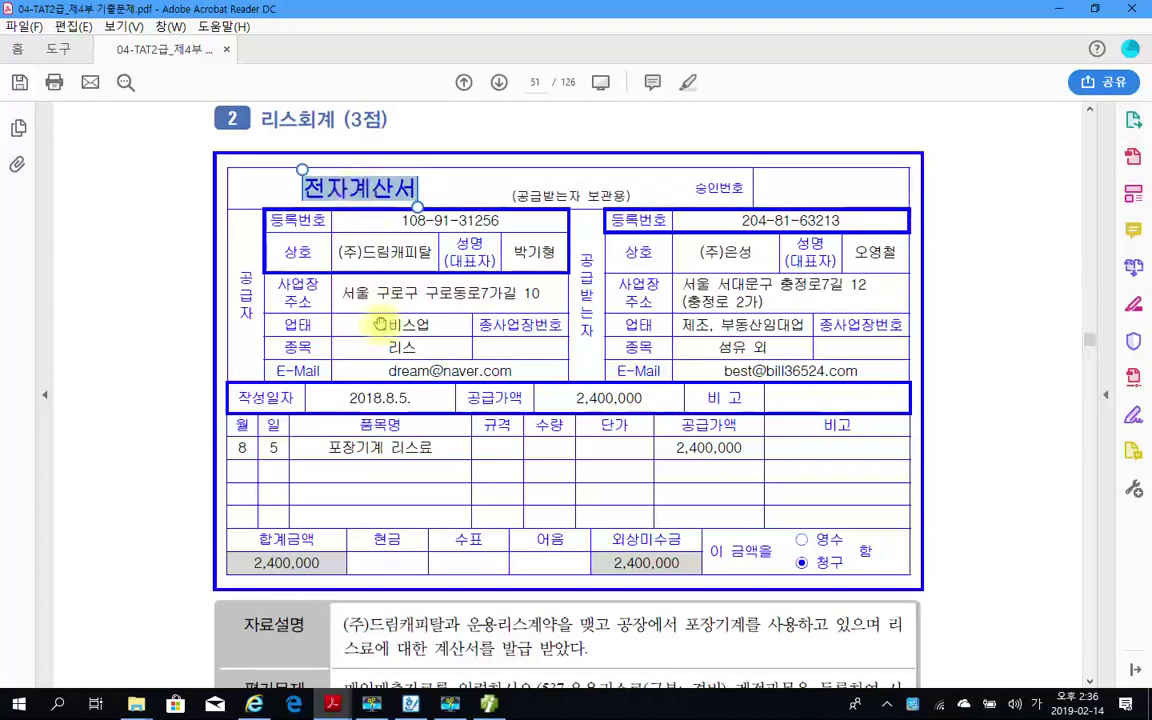
{"action": "scroll", "coordinate": [384, 447], "scroll_direction": "down", "scroll_amount": 2}
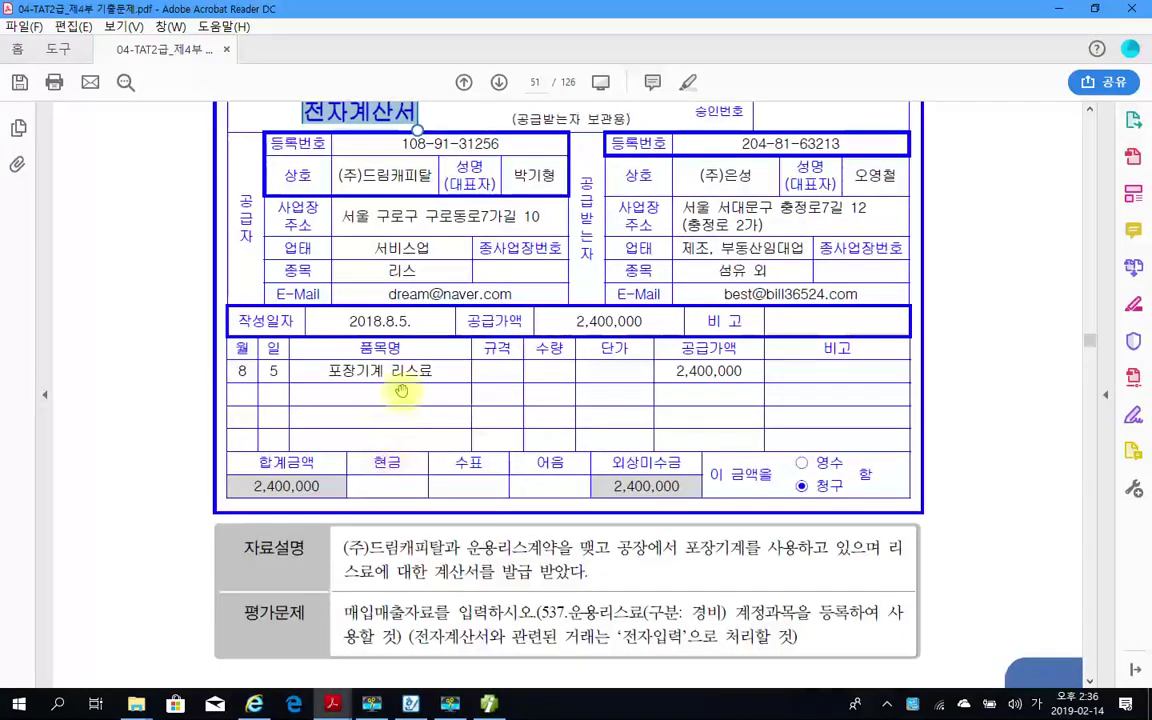
{"action": "scroll", "coordinate": [405, 440], "scroll_direction": "down", "scroll_amount": 3}
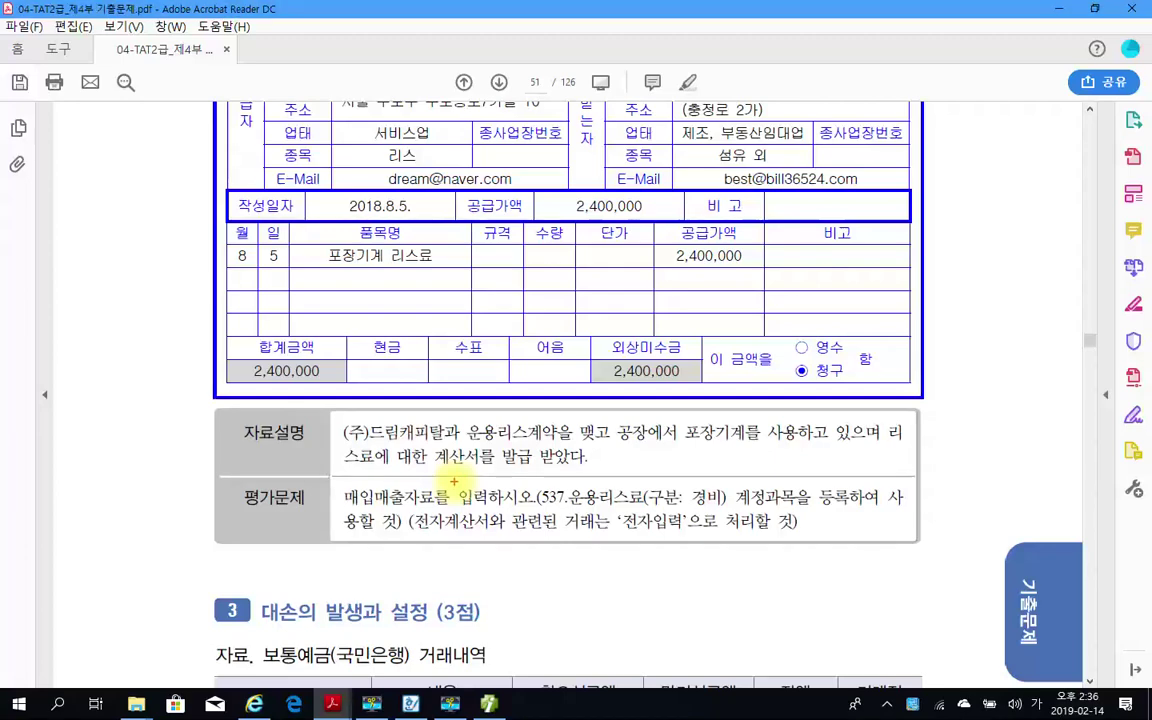
Step: Circle 운용리스계약 in the 자료설명 and handwrite the linked note 비용처리 beside the invoice
{"action": "mouse_move", "coordinate": [455, 430]}
{"action": "left_mouse_down"}
{"action": "mouse_move", "coordinate": [515, 405]}
{"action": "mouse_move", "coordinate": [558, 452]}
{"action": "left_mouse_up"}
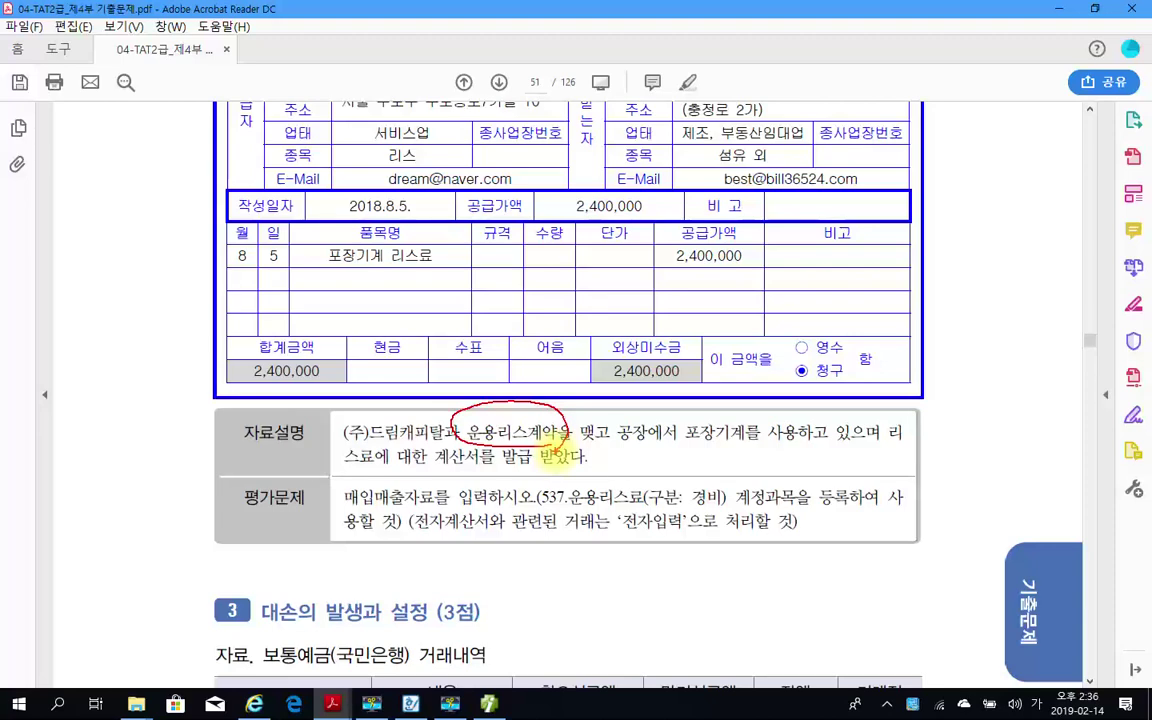
{"action": "mouse_move", "coordinate": [550, 425]}
{"action": "left_mouse_down"}
{"action": "mouse_move", "coordinate": [762, 293]}
{"action": "mouse_move", "coordinate": [826, 304]}
{"action": "mouse_move", "coordinate": [848, 332]}
{"action": "mouse_move", "coordinate": [919, 265]}
{"action": "left_mouse_up"}
{"action": "left_click_drag", "start_coordinate": [900, 307], "coordinate": [898, 314]}
{"action": "mouse_move", "coordinate": [935, 214]}
{"action": "left_mouse_down"}
{"action": "mouse_move", "coordinate": [948, 242]}
{"action": "mouse_move", "coordinate": [933, 294]}
{"action": "left_mouse_up"}
{"action": "left_click_drag", "start_coordinate": [945, 280], "coordinate": [966, 293]}
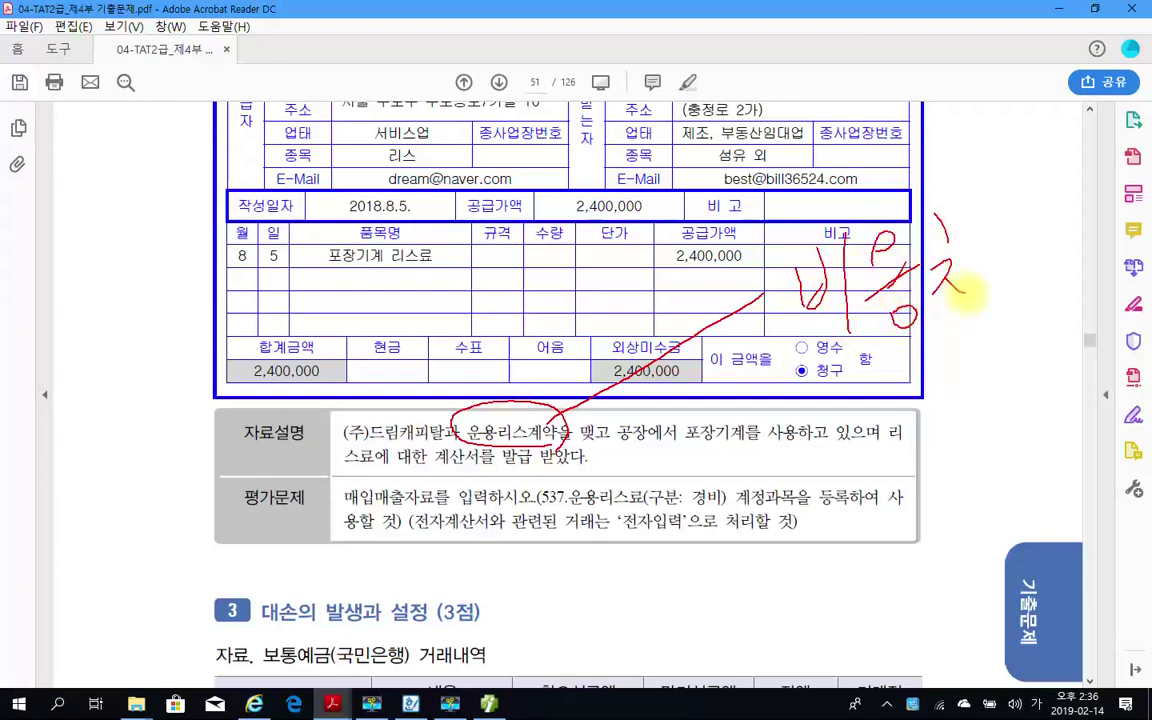
{"action": "mouse_move", "coordinate": [978, 224]}
{"action": "left_mouse_down"}
{"action": "mouse_move", "coordinate": [982, 294]}
{"action": "mouse_move", "coordinate": [1020, 290]}
{"action": "left_mouse_up"}
{"action": "left_click_drag", "start_coordinate": [1033, 215], "coordinate": [1035, 285]}
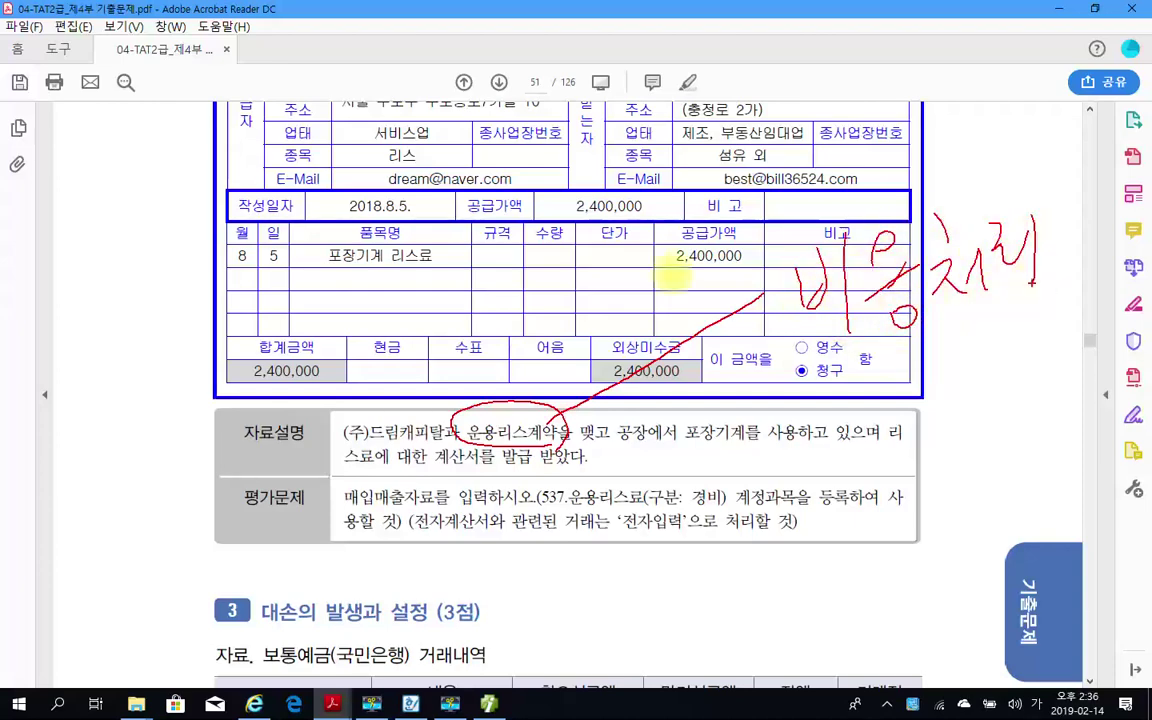
Step: Underline the 2,400,000 공급가액 of the lease fee, and handwrite and underline 금융리스 over the problem text
{"action": "left_click_drag", "start_coordinate": [660, 268], "coordinate": [742, 275]}
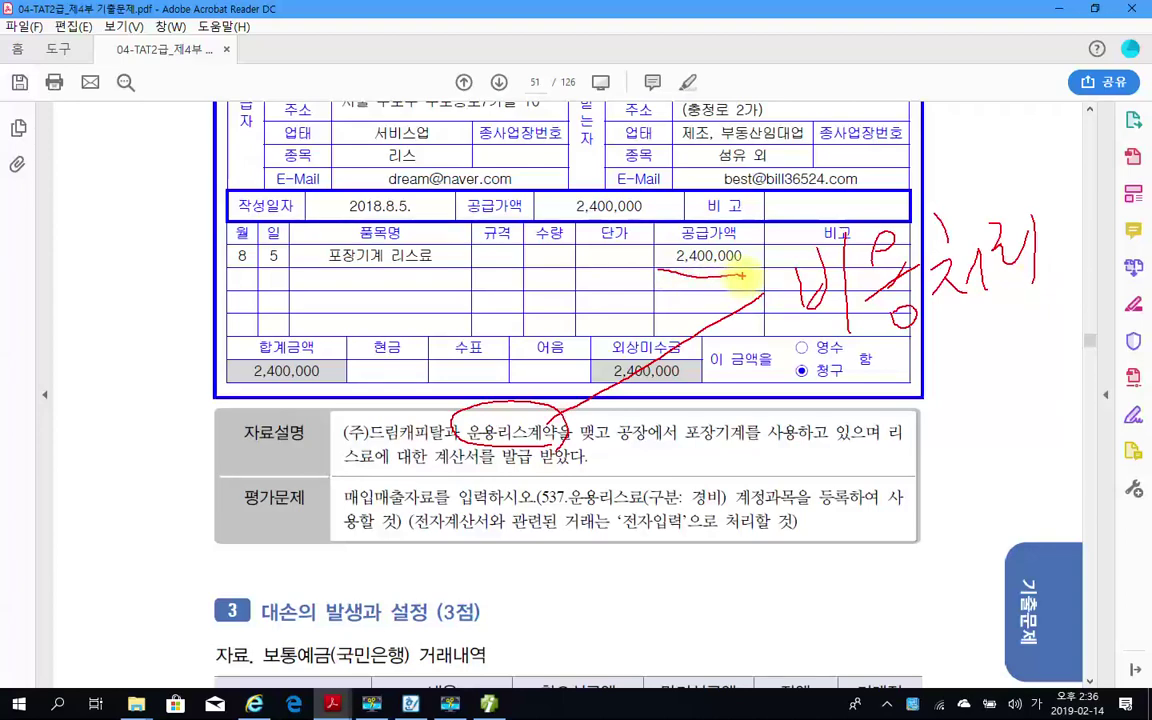
{"action": "left_click_drag", "start_coordinate": [534, 459], "coordinate": [552, 487]}
{"action": "mouse_move", "coordinate": [530, 509]}
{"action": "left_mouse_down"}
{"action": "mouse_move", "coordinate": [584, 467]}
{"action": "mouse_move", "coordinate": [587, 536]}
{"action": "left_mouse_up"}
{"action": "left_click_drag", "start_coordinate": [599, 436], "coordinate": [600, 451]}
{"action": "mouse_move", "coordinate": [603, 497]}
{"action": "left_mouse_down"}
{"action": "mouse_move", "coordinate": [642, 449]}
{"action": "mouse_move", "coordinate": [600, 482]}
{"action": "left_mouse_up"}
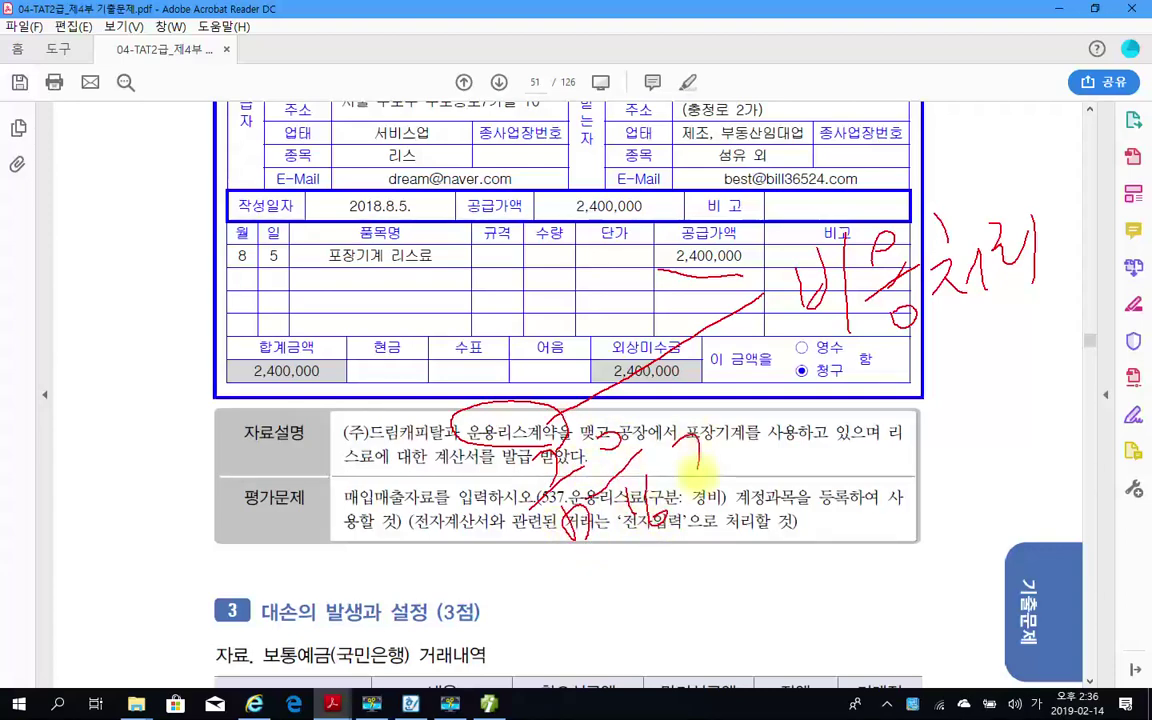
{"action": "left_click_drag", "start_coordinate": [648, 420], "coordinate": [688, 472]}
{"action": "mouse_move", "coordinate": [712, 400]}
{"action": "left_mouse_down"}
{"action": "mouse_move", "coordinate": [745, 486]}
{"action": "mouse_move", "coordinate": [806, 419]}
{"action": "left_mouse_up"}
{"action": "left_click_drag", "start_coordinate": [594, 597], "coordinate": [803, 458]}
Step: Draw an arrow from the 금융리스 note and handwrite 자산처리 beside the invoice
{"action": "mouse_move", "coordinate": [713, 539]}
{"action": "left_mouse_down"}
{"action": "mouse_move", "coordinate": [785, 547]}
{"action": "mouse_move", "coordinate": [852, 500]}
{"action": "left_mouse_up"}
{"action": "mouse_move", "coordinate": [838, 478]}
{"action": "left_mouse_down"}
{"action": "mouse_move", "coordinate": [855, 499]}
{"action": "mouse_move", "coordinate": [881, 483]}
{"action": "left_mouse_up"}
{"action": "mouse_move", "coordinate": [896, 413]}
{"action": "left_mouse_down"}
{"action": "mouse_move", "coordinate": [922, 380]}
{"action": "mouse_move", "coordinate": [921, 448]}
{"action": "left_mouse_up"}
{"action": "left_click_drag", "start_coordinate": [930, 409], "coordinate": [961, 435]}
{"action": "left_click_drag", "start_coordinate": [939, 371], "coordinate": [982, 459]}
{"action": "mouse_move", "coordinate": [1005, 318]}
{"action": "left_mouse_down"}
{"action": "mouse_move", "coordinate": [990, 385]}
{"action": "mouse_move", "coordinate": [1030, 372]}
{"action": "mouse_move", "coordinate": [1050, 335]}
{"action": "mouse_move", "coordinate": [1020, 395]}
{"action": "left_mouse_up"}
{"action": "left_click_drag", "start_coordinate": [1058, 291], "coordinate": [1042, 328]}
{"action": "mouse_move", "coordinate": [1057, 308]}
{"action": "left_mouse_down"}
{"action": "mouse_move", "coordinate": [1077, 331]}
{"action": "mouse_move", "coordinate": [1087, 303]}
{"action": "left_mouse_up"}
{"action": "left_click_drag", "start_coordinate": [1083, 289], "coordinate": [1104, 334]}
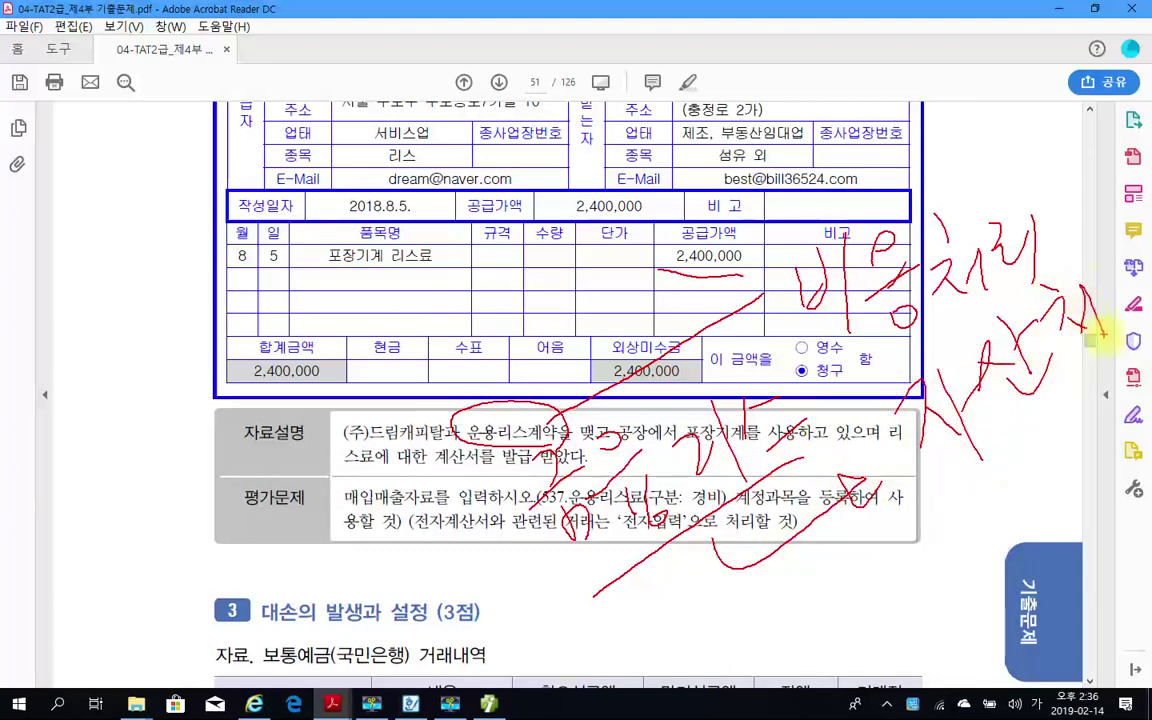
{"action": "left_click_drag", "start_coordinate": [1084, 260], "coordinate": [1110, 282]}
{"action": "left_click_drag", "start_coordinate": [1110, 236], "coordinate": [1148, 299]}
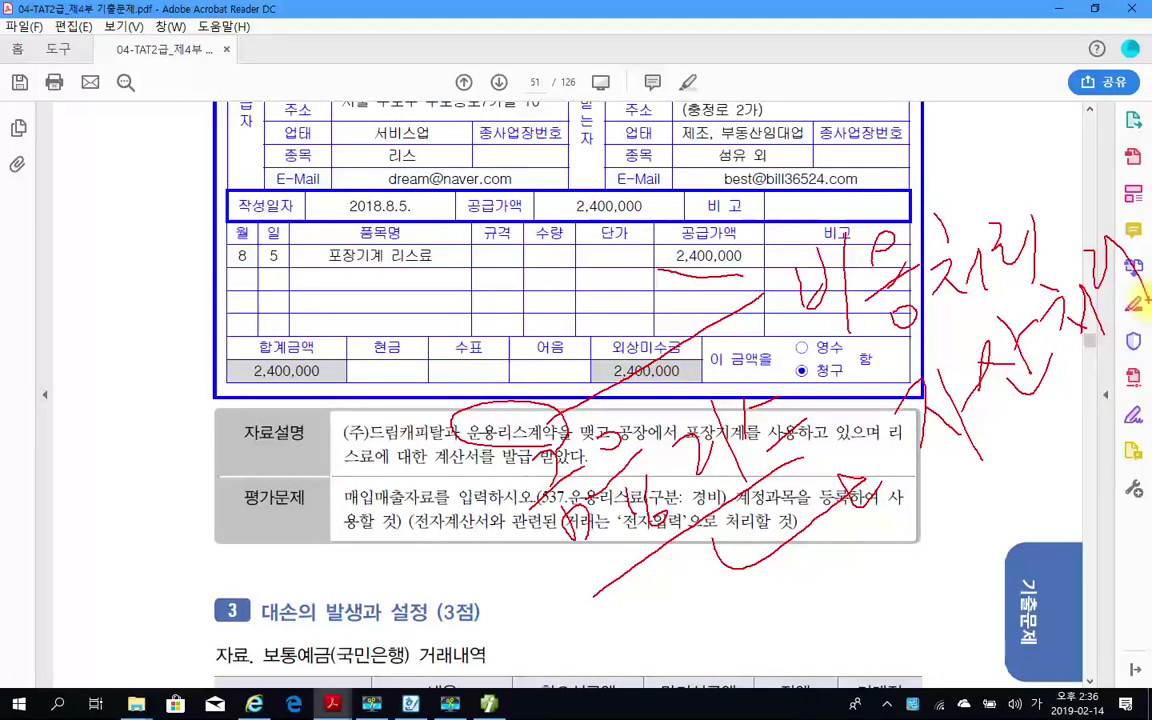
Step: Underline 포장기계 리스료, circle the 금융리스 note and 포장기계, and clear all pen marks from the page
{"action": "left_click_drag", "start_coordinate": [321, 279], "coordinate": [434, 273]}
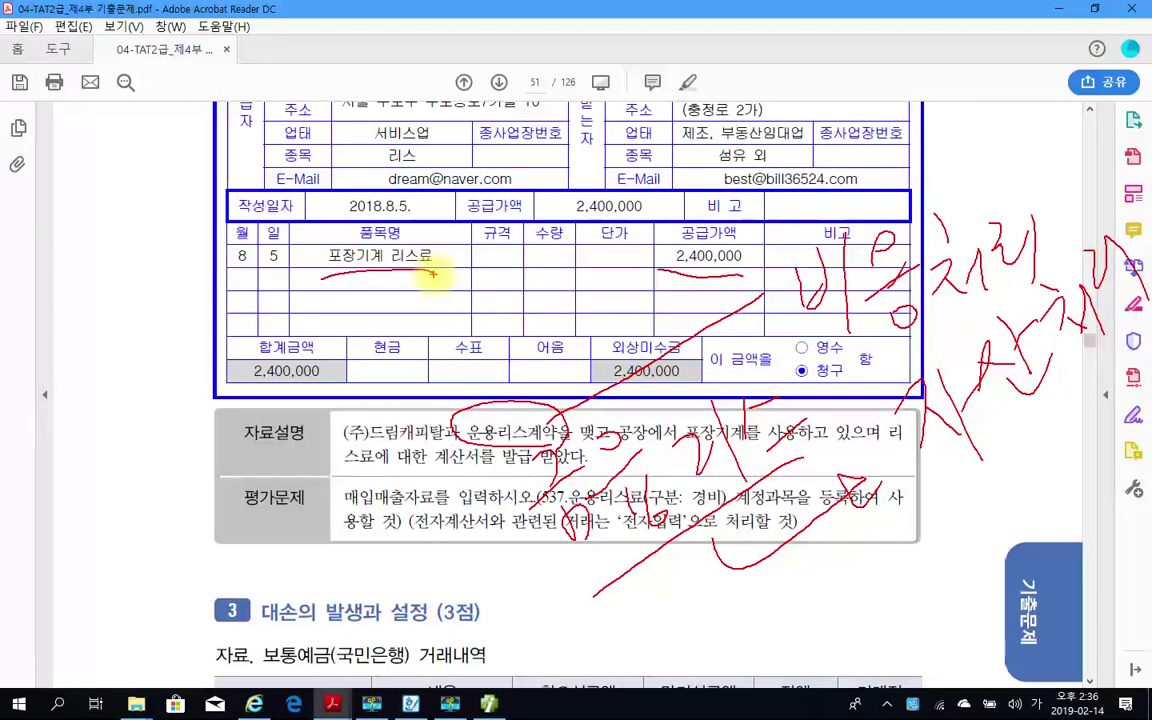
{"action": "mouse_move", "coordinate": [495, 478]}
{"action": "left_mouse_down"}
{"action": "mouse_move", "coordinate": [555, 512]}
{"action": "mouse_move", "coordinate": [750, 372]}
{"action": "mouse_move", "coordinate": [505, 497]}
{"action": "left_mouse_up"}
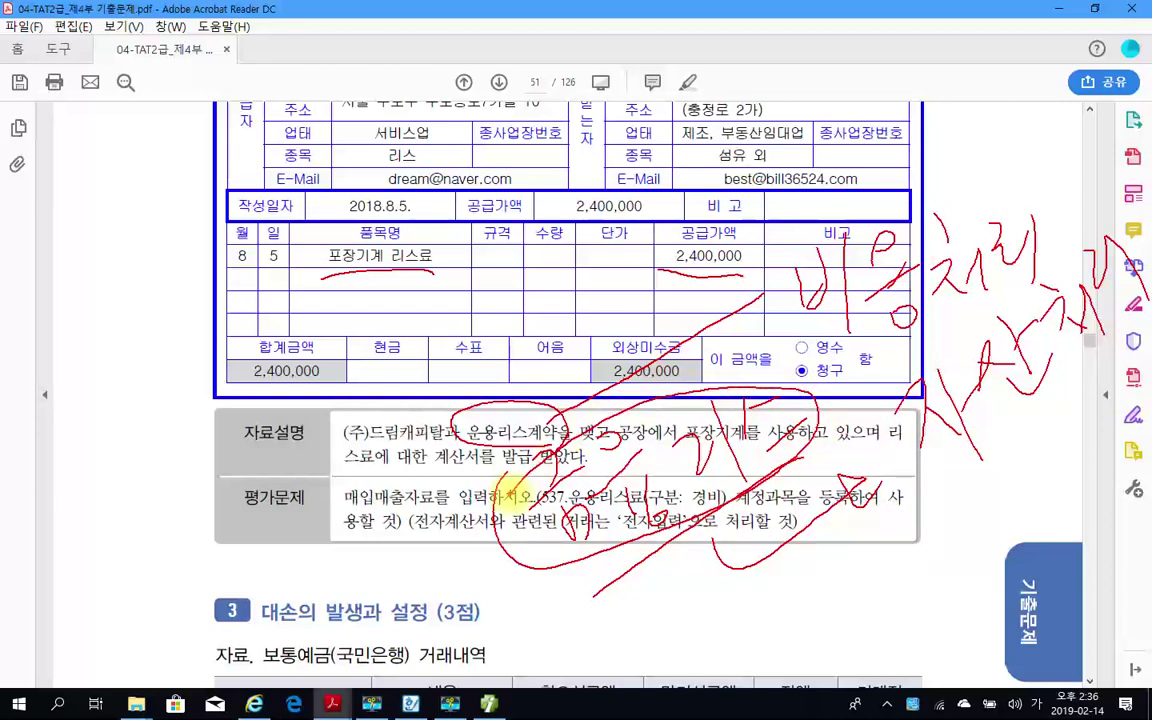
{"action": "left_click_drag", "start_coordinate": [366, 229], "coordinate": [378, 292]}
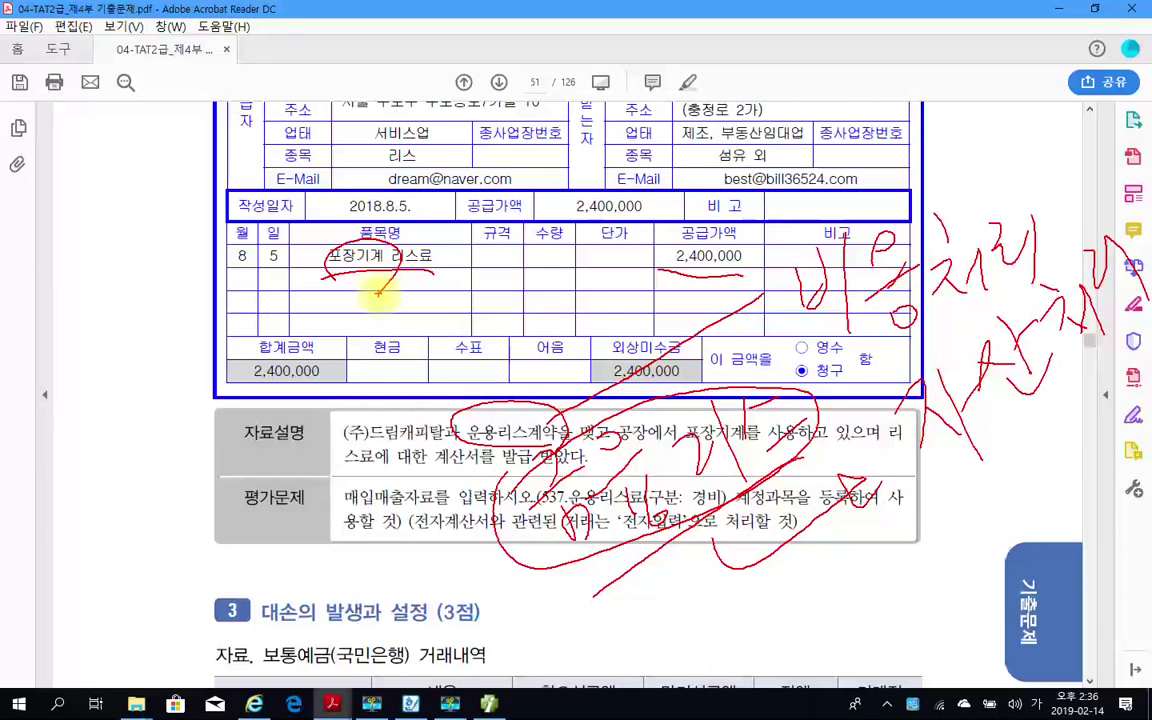
{"action": "key", "text": "Escape"}
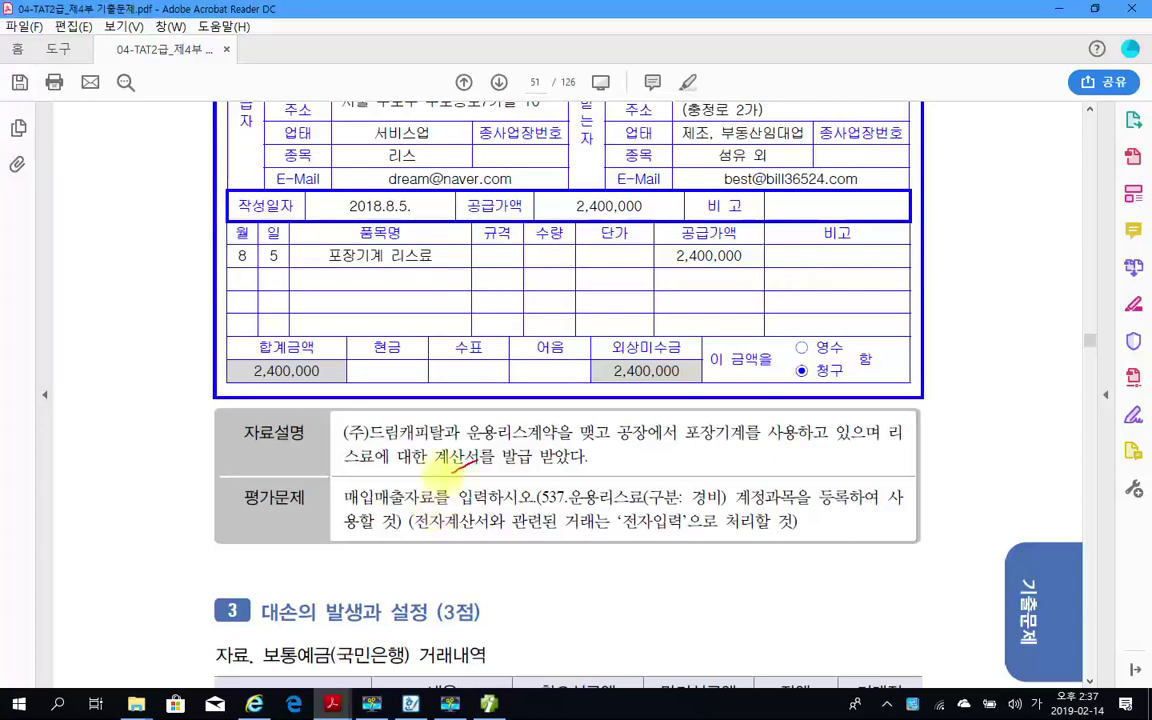
Step: Mark 계산서, 매입매출자료 입력, 537.운용리스료, 계정과목 등록 and 전자입력 in the problem text with circles and underlines
{"action": "left_click_drag", "start_coordinate": [445, 444], "coordinate": [438, 452]}
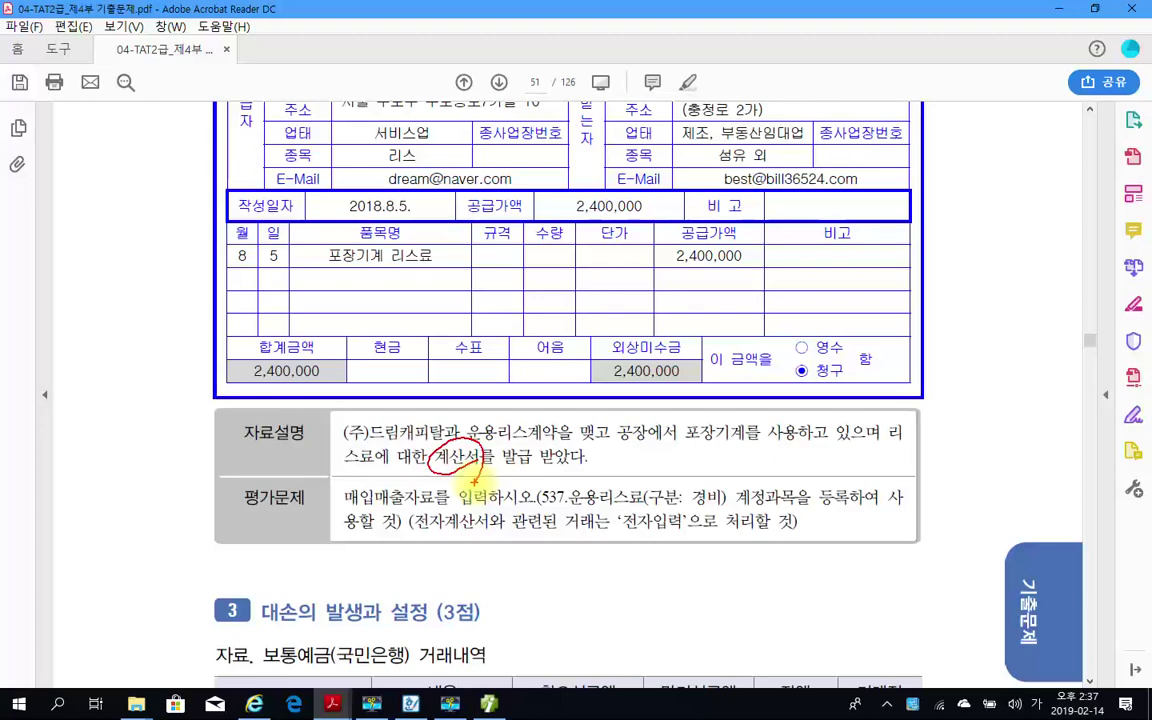
{"action": "mouse_move", "coordinate": [335, 510]}
{"action": "left_mouse_down"}
{"action": "mouse_move", "coordinate": [535, 507]}
{"action": "mouse_move", "coordinate": [540, 495]}
{"action": "mouse_move", "coordinate": [630, 474]}
{"action": "mouse_move", "coordinate": [600, 510]}
{"action": "mouse_move", "coordinate": [537, 520]}
{"action": "left_mouse_up"}
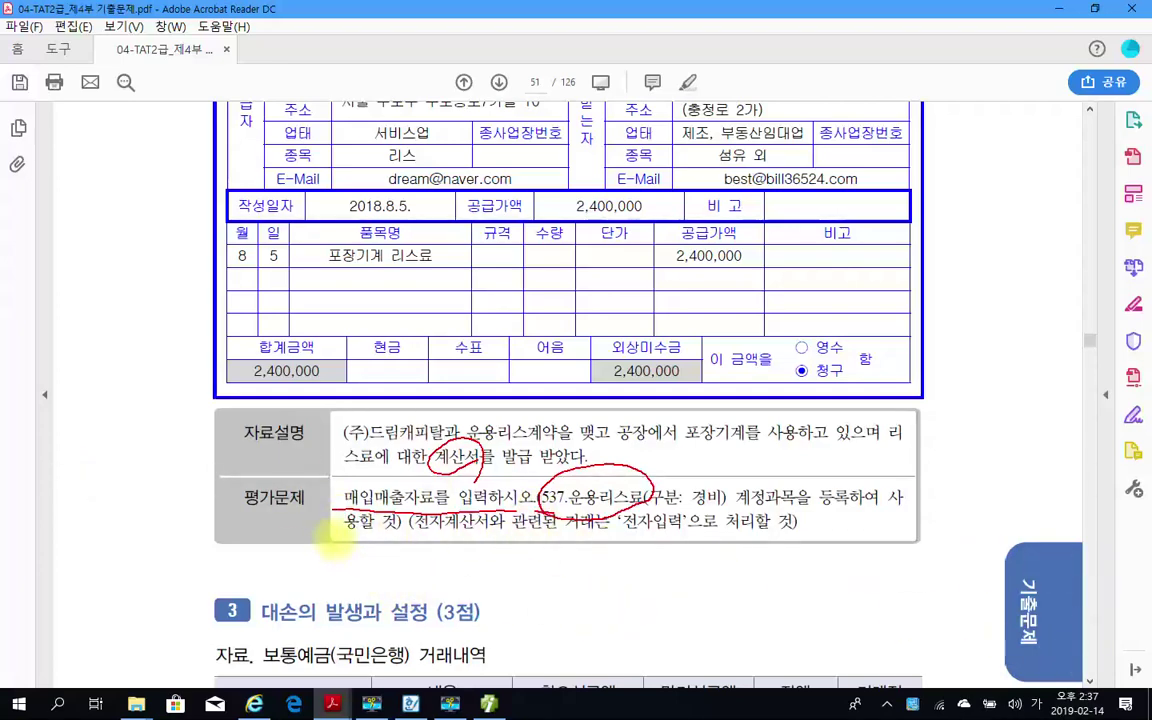
{"action": "left_click_drag", "start_coordinate": [335, 537], "coordinate": [375, 535]}
{"action": "mouse_move", "coordinate": [745, 488]}
{"action": "left_mouse_down"}
{"action": "mouse_move", "coordinate": [758, 500]}
{"action": "mouse_move", "coordinate": [912, 504]}
{"action": "left_mouse_up"}
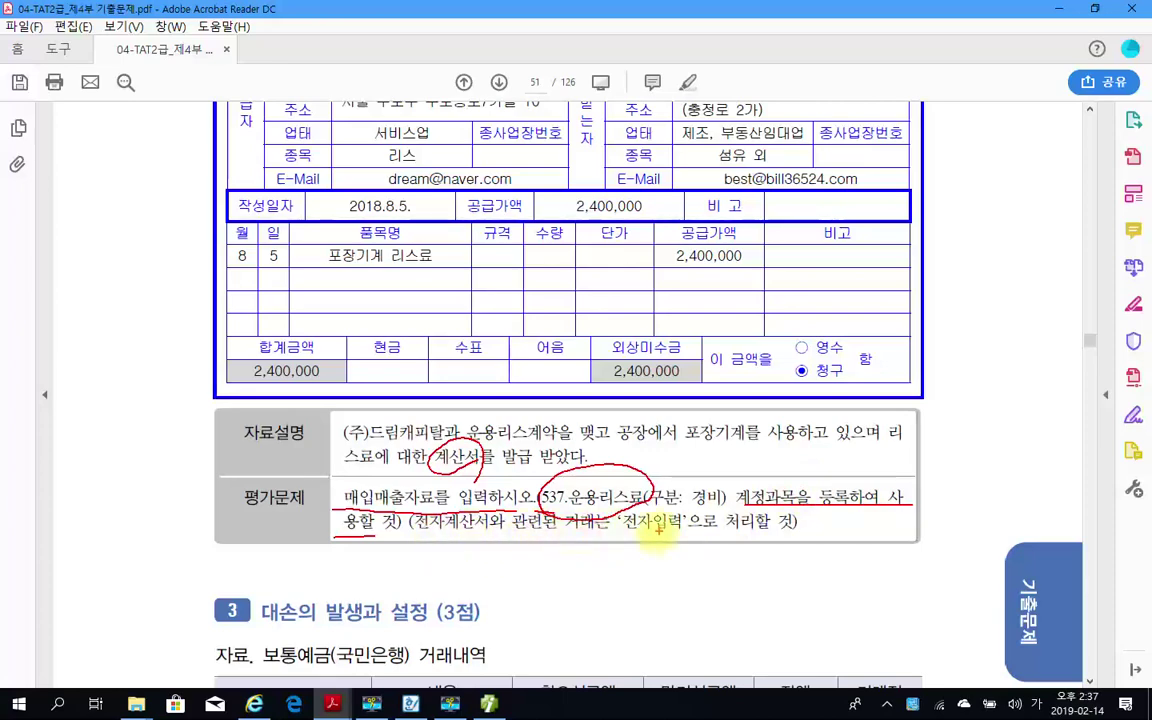
{"action": "mouse_move", "coordinate": [649, 533]}
{"action": "left_mouse_down"}
{"action": "mouse_move", "coordinate": [620, 514]}
{"action": "mouse_move", "coordinate": [652, 538]}
{"action": "left_mouse_up"}
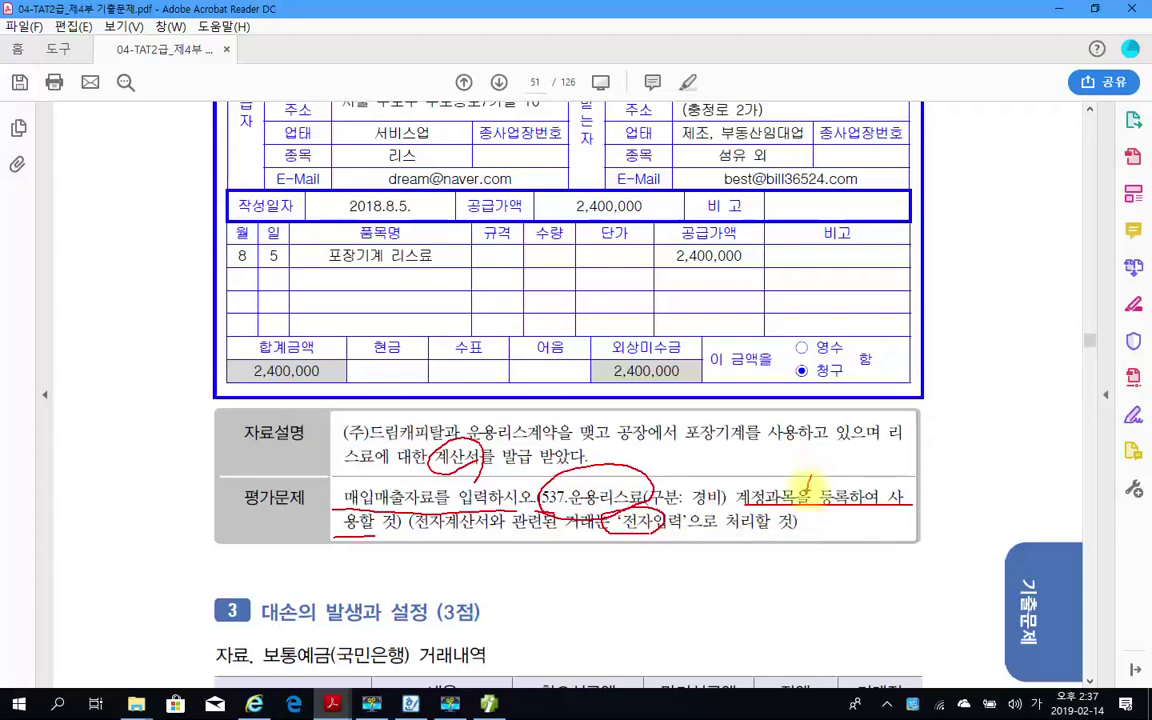
{"action": "left_click_drag", "start_coordinate": [802, 481], "coordinate": [781, 496]}
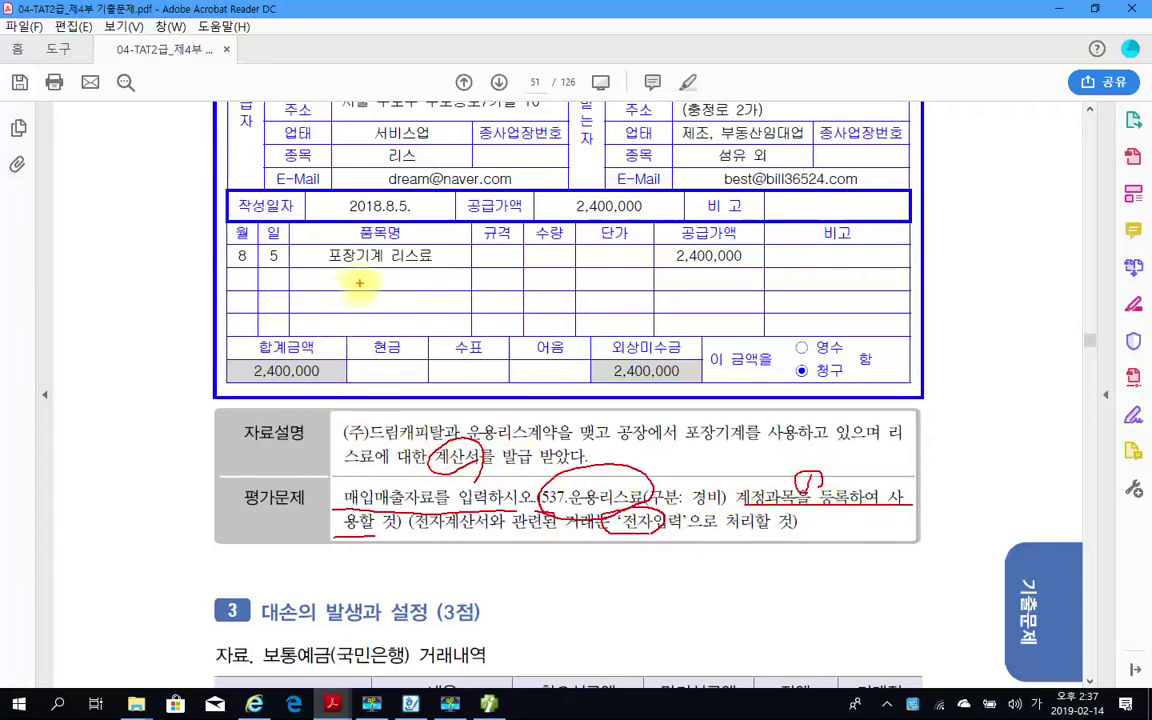
Step: Handwrite 53 under 포장기계 리스료, circle 537.운용리스료 and the 외상미수금 amount, and clear the pen marks
{"action": "mouse_move", "coordinate": [344, 285]}
{"action": "left_mouse_down"}
{"action": "mouse_move", "coordinate": [340, 306]}
{"action": "mouse_move", "coordinate": [361, 283]}
{"action": "mouse_move", "coordinate": [379, 295]}
{"action": "left_mouse_up"}
{"action": "mouse_move", "coordinate": [387, 288]}
{"action": "left_mouse_down"}
{"action": "mouse_move", "coordinate": [402, 298]}
{"action": "mouse_move", "coordinate": [388, 309]}
{"action": "left_mouse_up"}
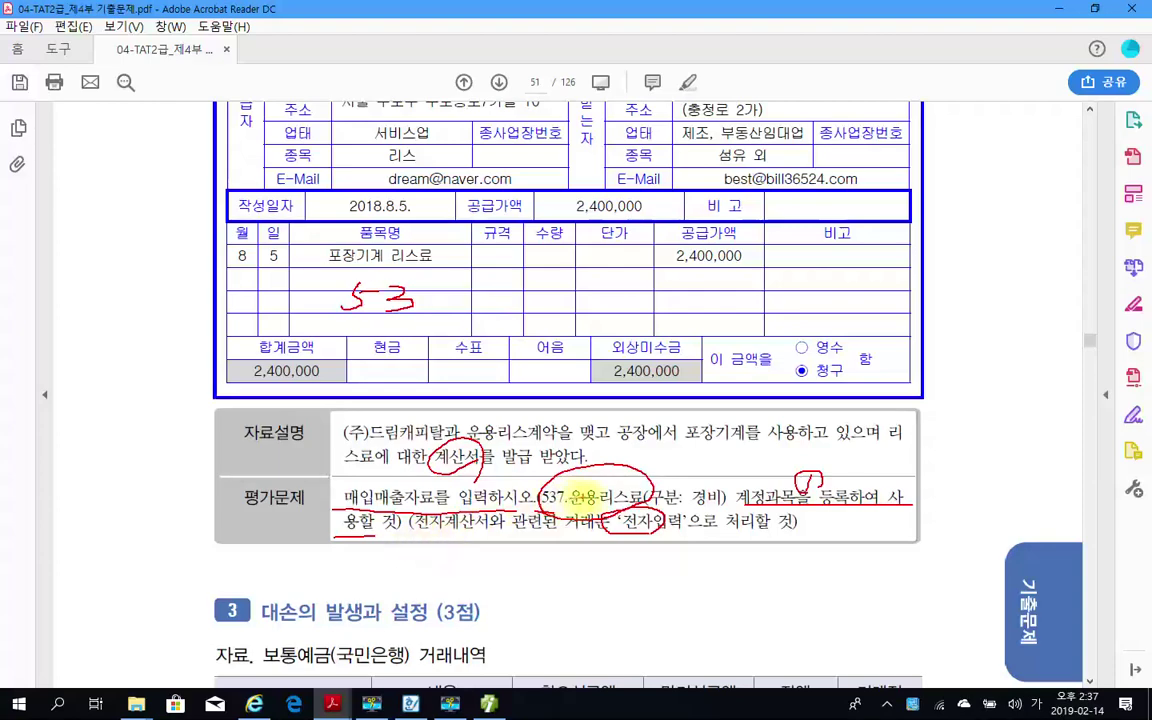
{"action": "mouse_move", "coordinate": [540, 497]}
{"action": "left_mouse_down"}
{"action": "mouse_move", "coordinate": [600, 463]}
{"action": "mouse_move", "coordinate": [645, 505]}
{"action": "mouse_move", "coordinate": [560, 510]}
{"action": "left_mouse_up"}
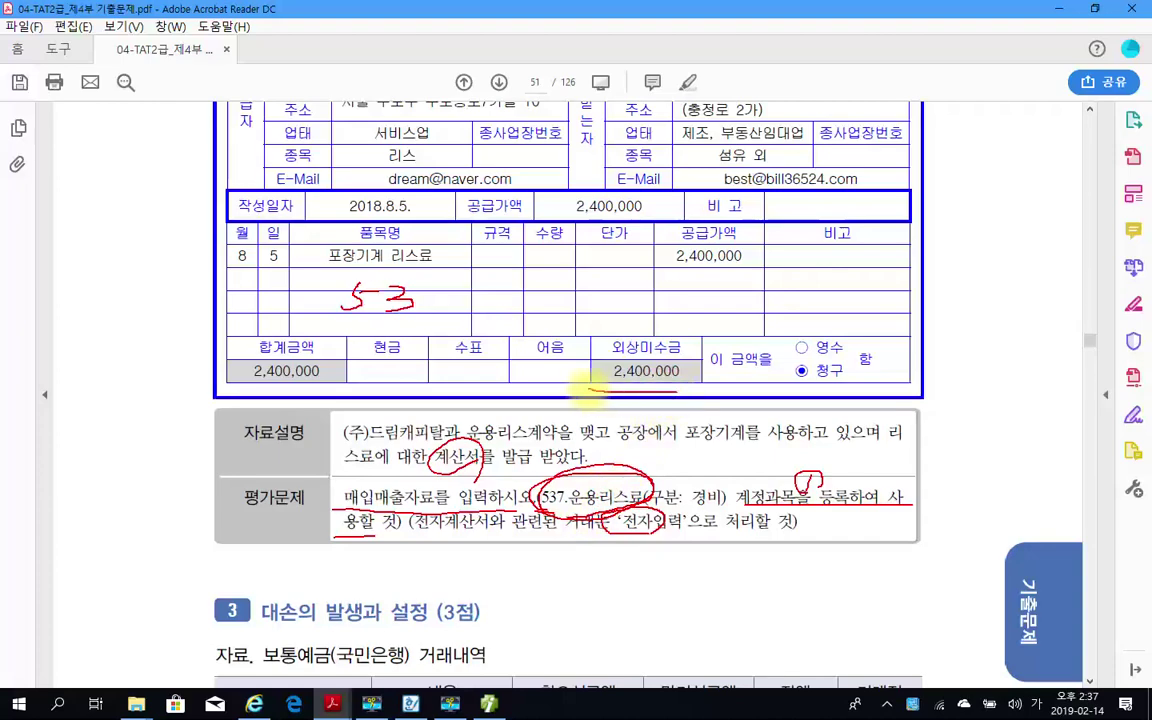
{"action": "left_click_drag", "start_coordinate": [680, 340], "coordinate": [718, 335]}
{"action": "left_click_drag", "start_coordinate": [668, 392], "coordinate": [677, 336]}
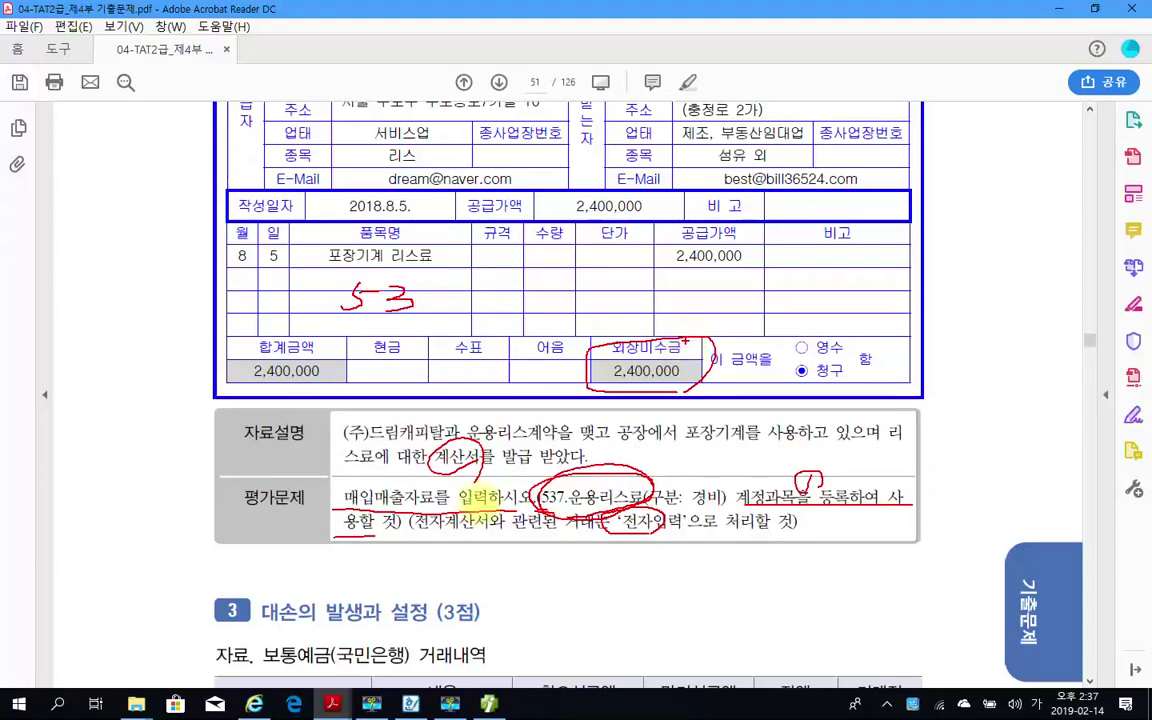
{"action": "key", "text": "Escape"}
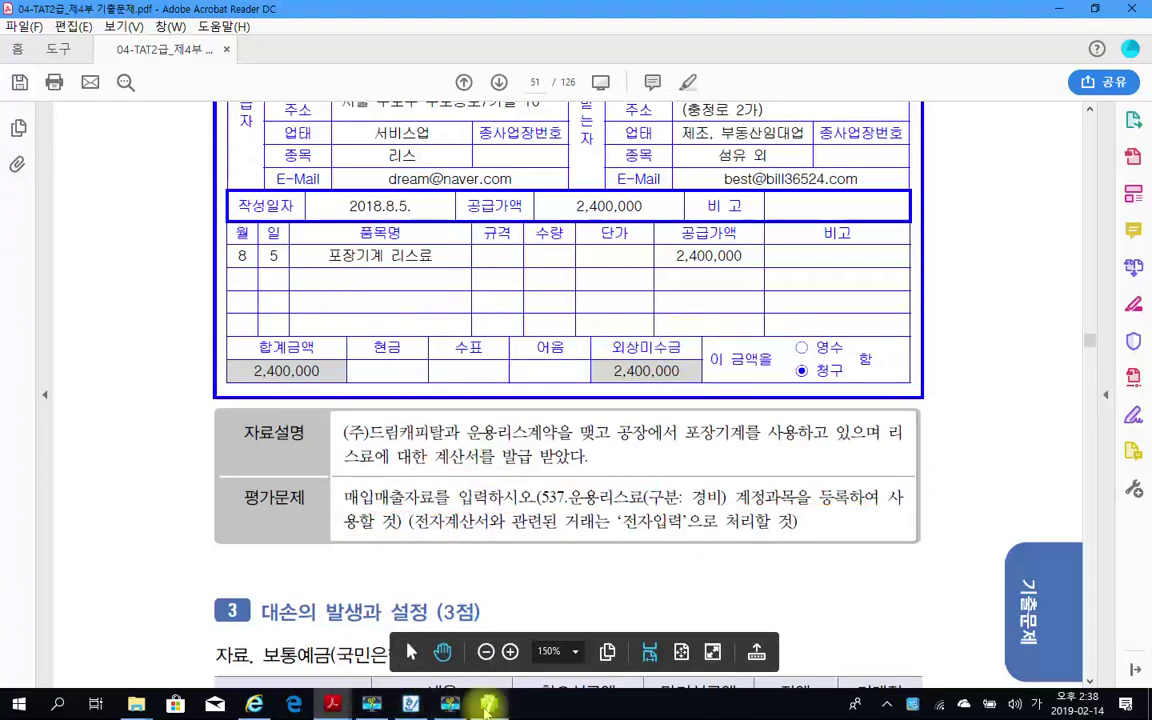
Step: Switch to Smart A, open 매입매출전표입력 and set the voucher date to August 5
{"action": "left_click", "coordinate": [488, 704]}
{"action": "left_click", "coordinate": [274, 116]}
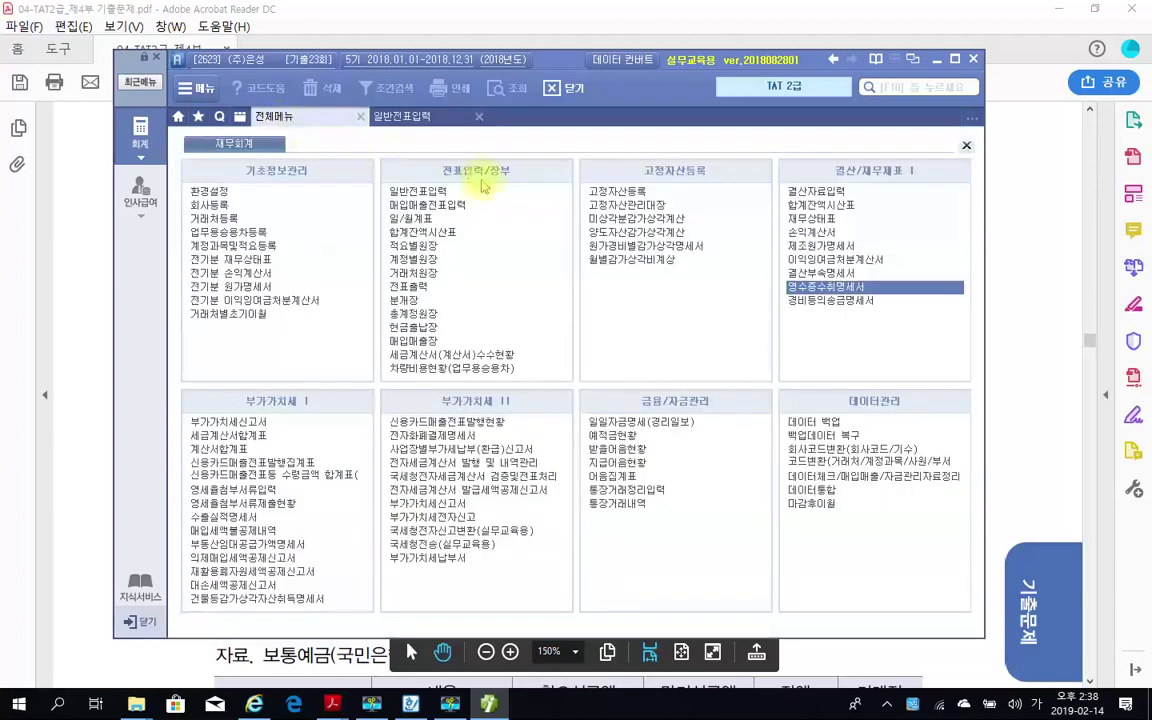
{"action": "left_click", "coordinate": [453, 206]}
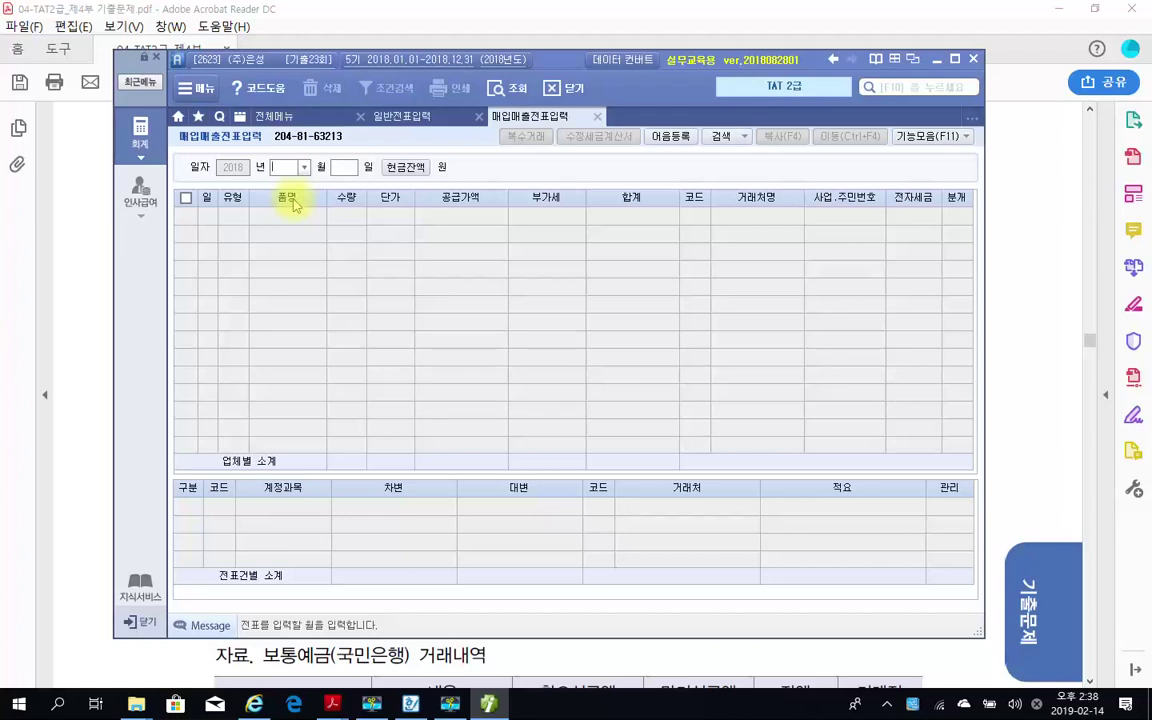
{"action": "type", "text": "8"}
{"action": "key", "text": "Return"}
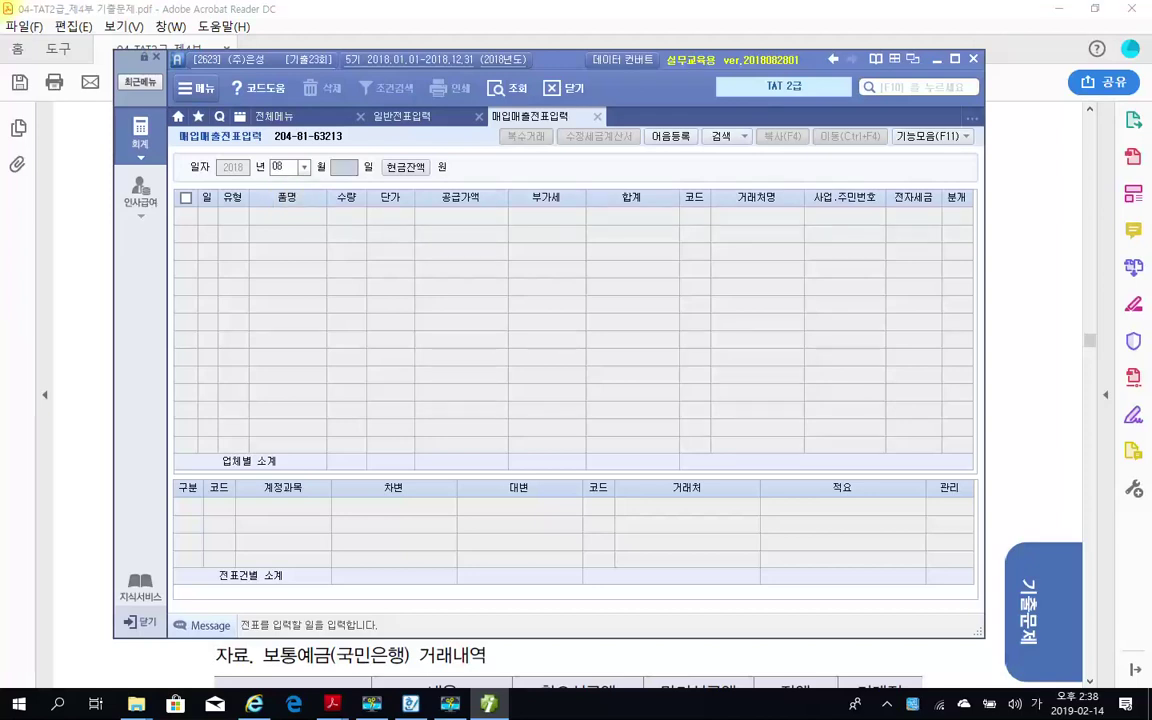
{"action": "type", "text": "5"}
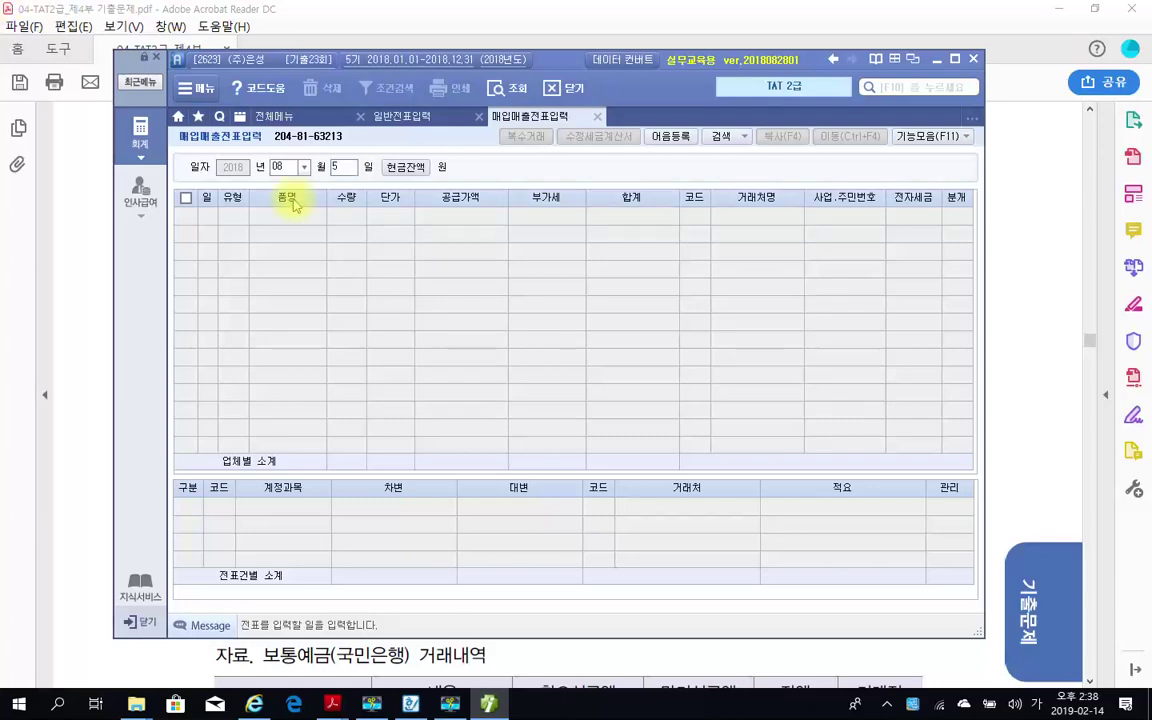
{"action": "key", "text": "Return"}
Step: In 계정과목및적요등록, register account code 537 as 운용리스료 with the category 경비
{"action": "left_click", "coordinate": [258, 116]}
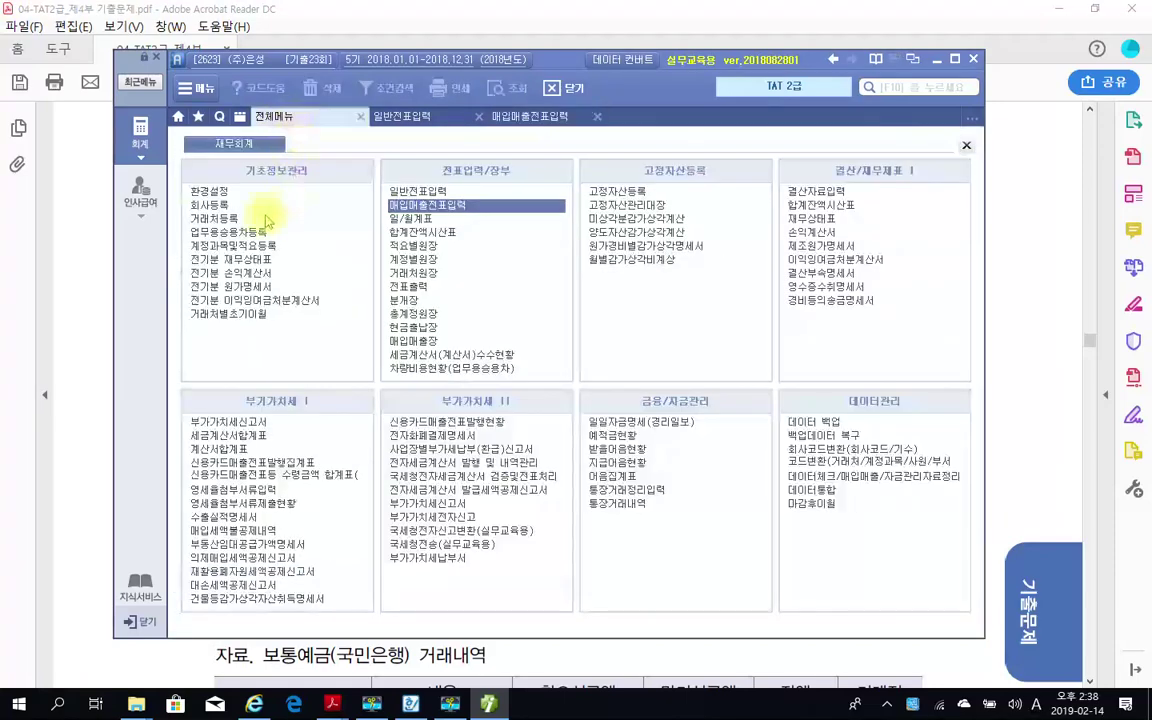
{"action": "left_click", "coordinate": [223, 248]}
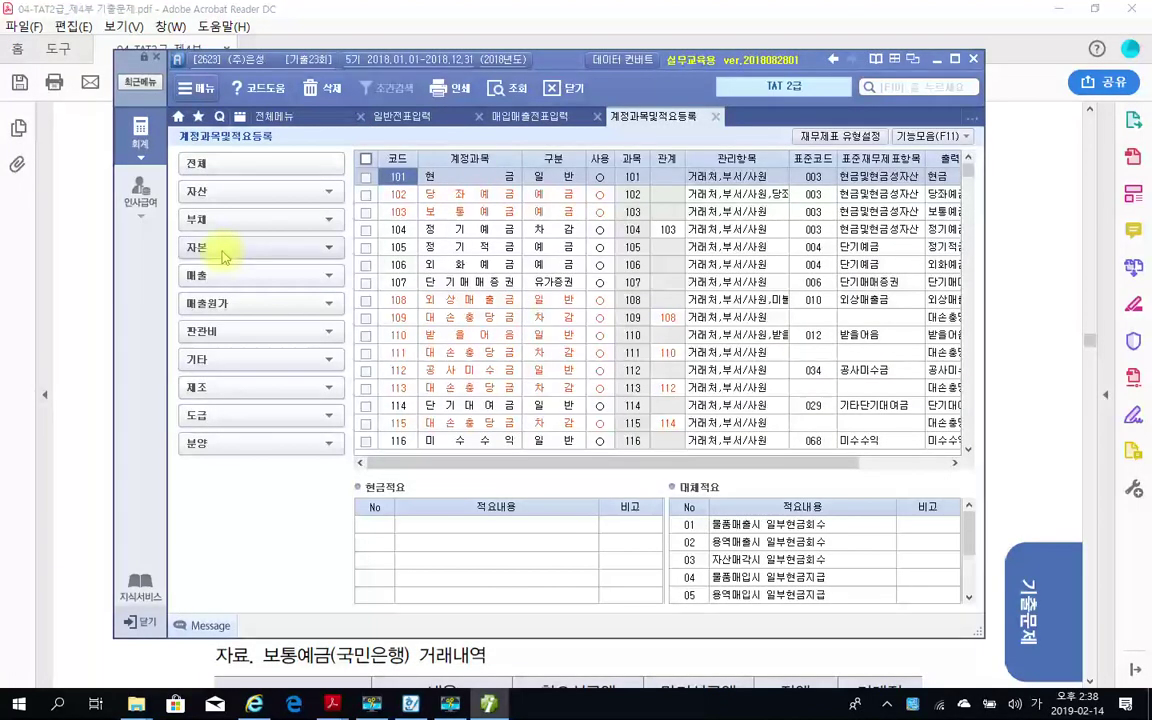
{"action": "type", "text": "537"}
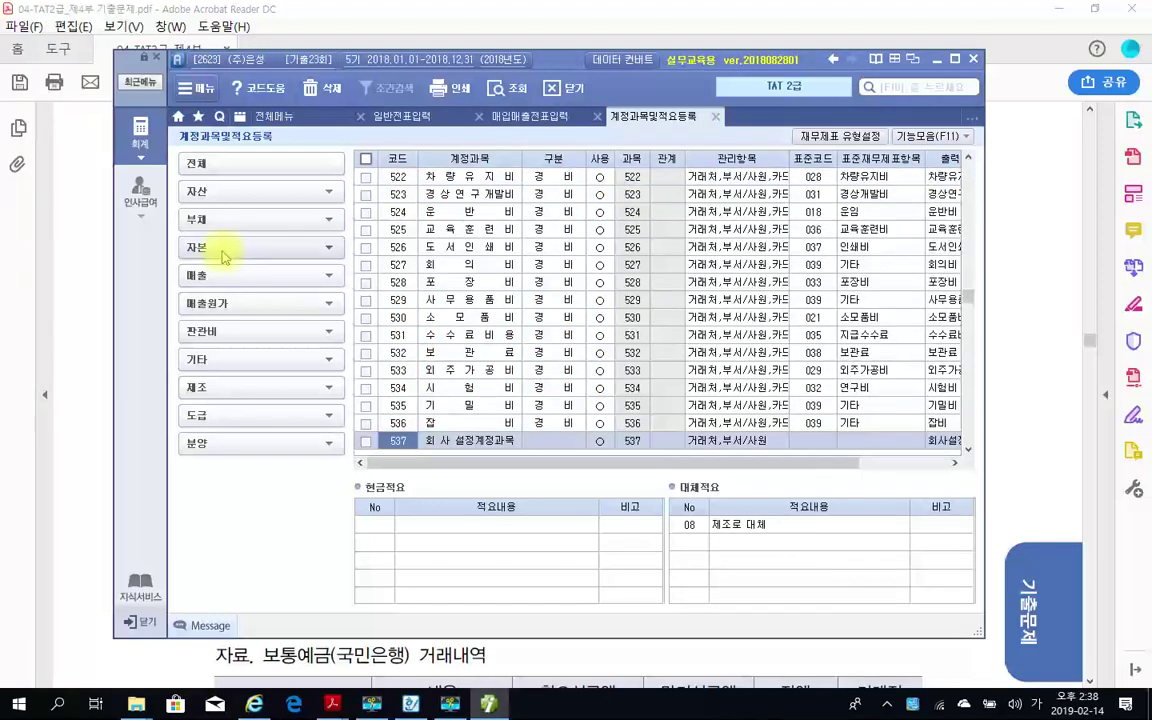
{"action": "left_click", "coordinate": [440, 442]}
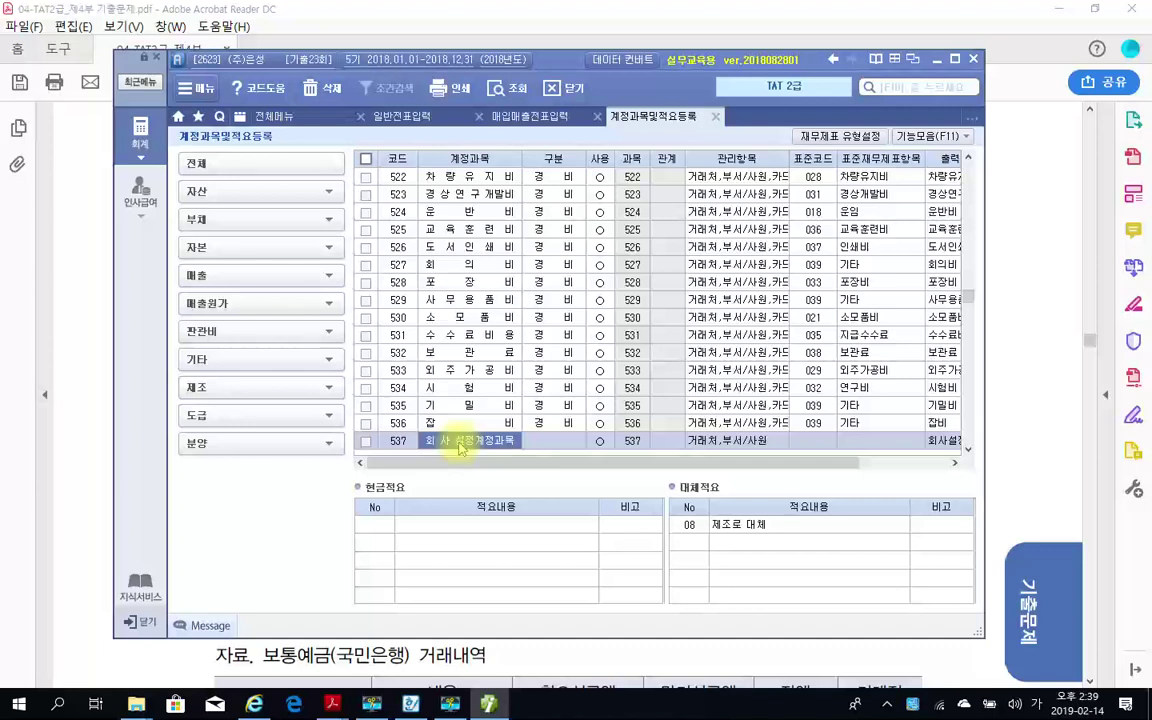
{"action": "type", "text": "운용리스료"}
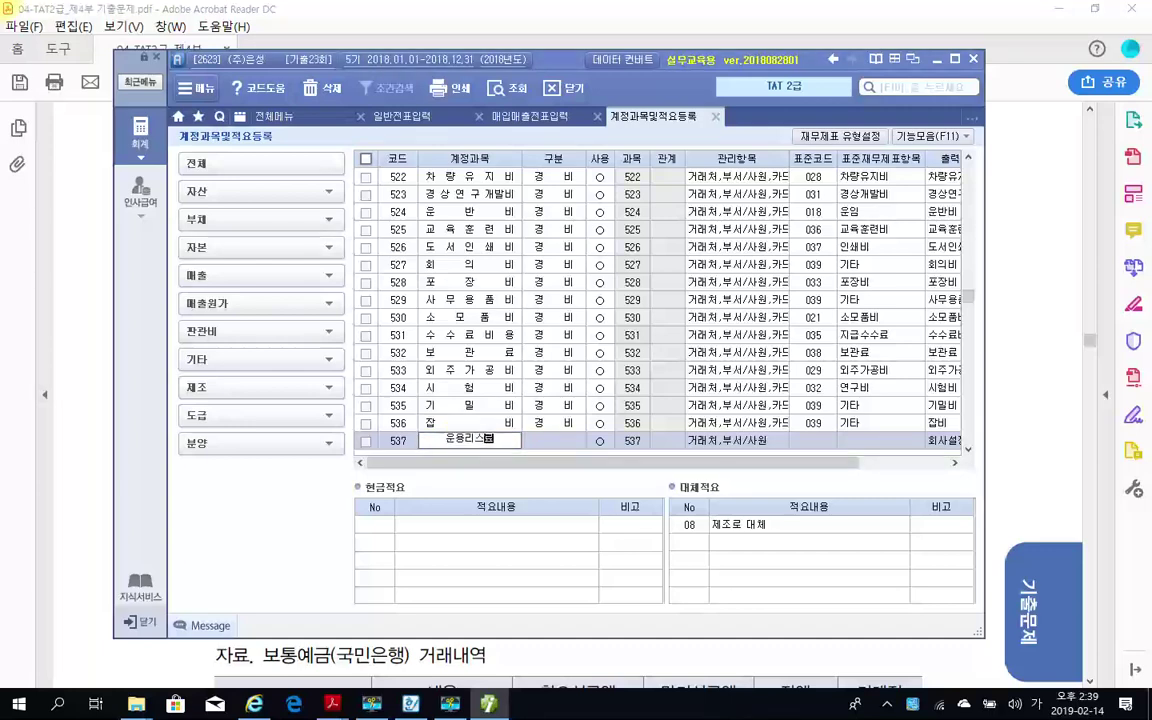
{"action": "left_click", "coordinate": [455, 444]}
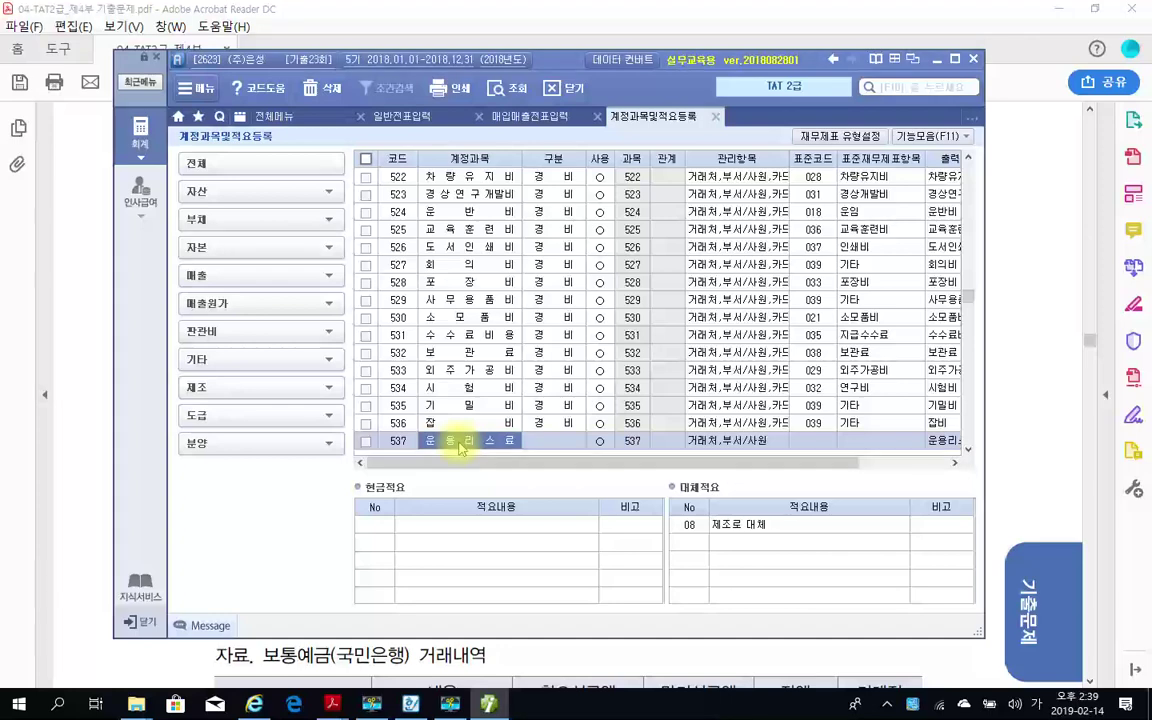
{"action": "key", "text": "Return"}
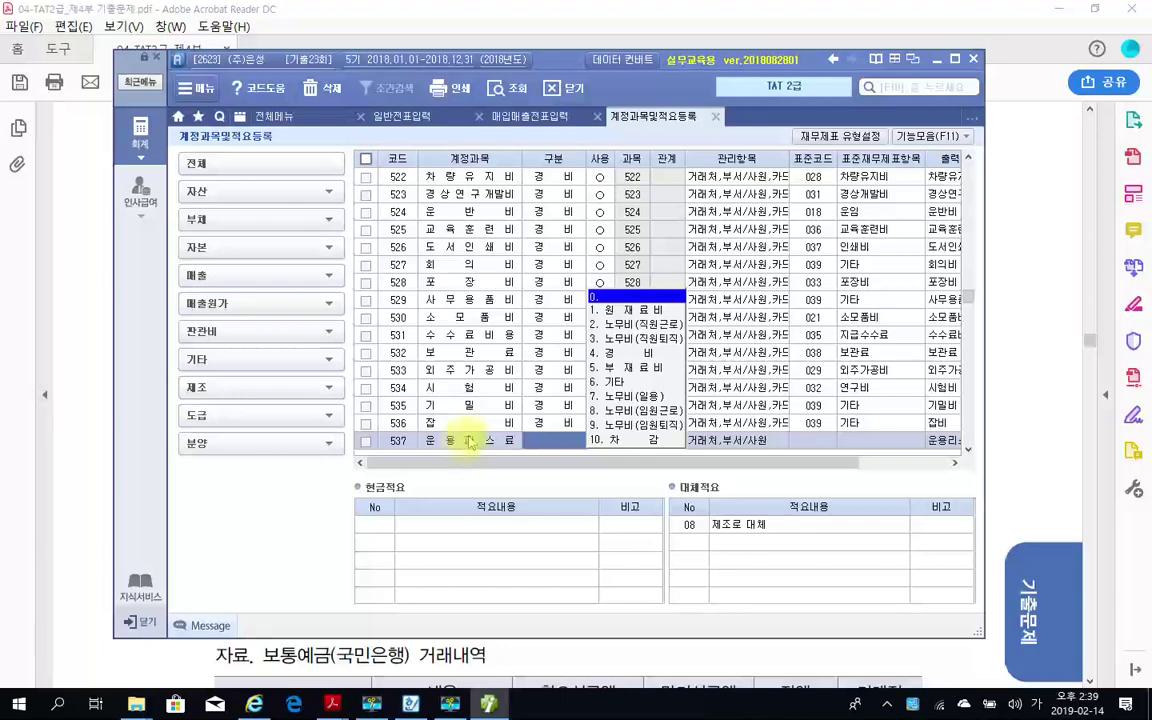
{"action": "left_click", "coordinate": [597, 356]}
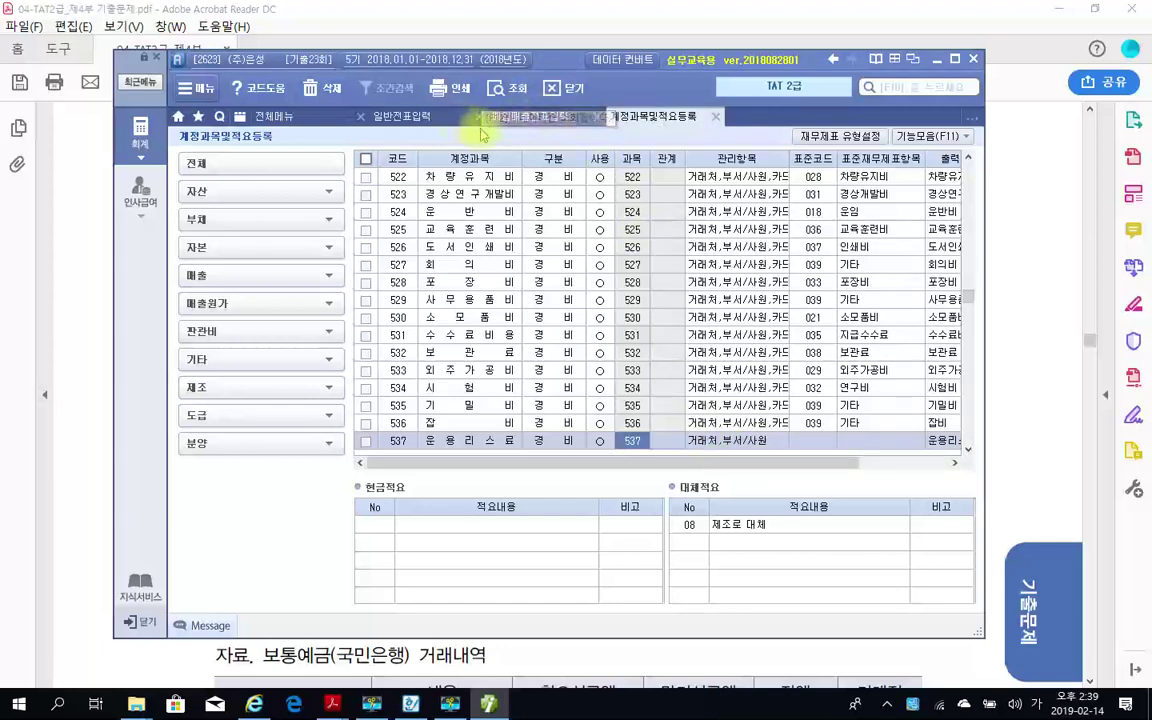
Step: Return to 매입매출전표입력 and start the August 5 purchase line as type 53 면세 with the item name 포장기계 리스료
{"action": "left_click", "coordinate": [513, 120]}
{"action": "left_click", "coordinate": [230, 220]}
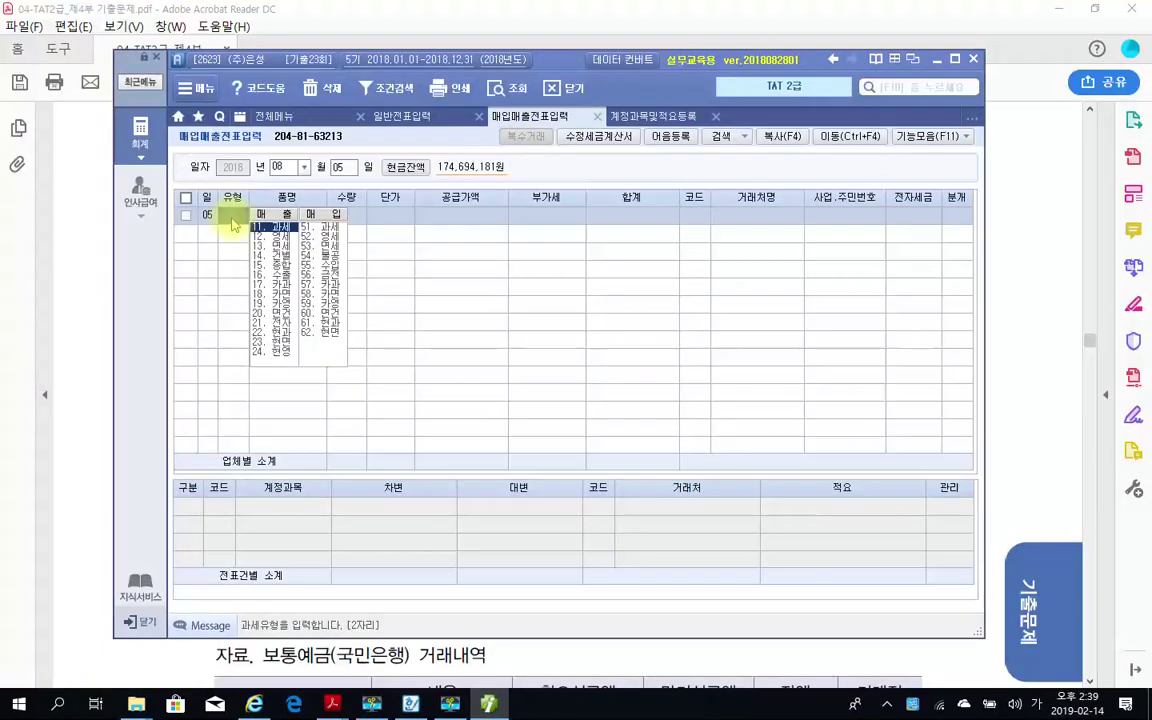
{"action": "left_click", "coordinate": [304, 248]}
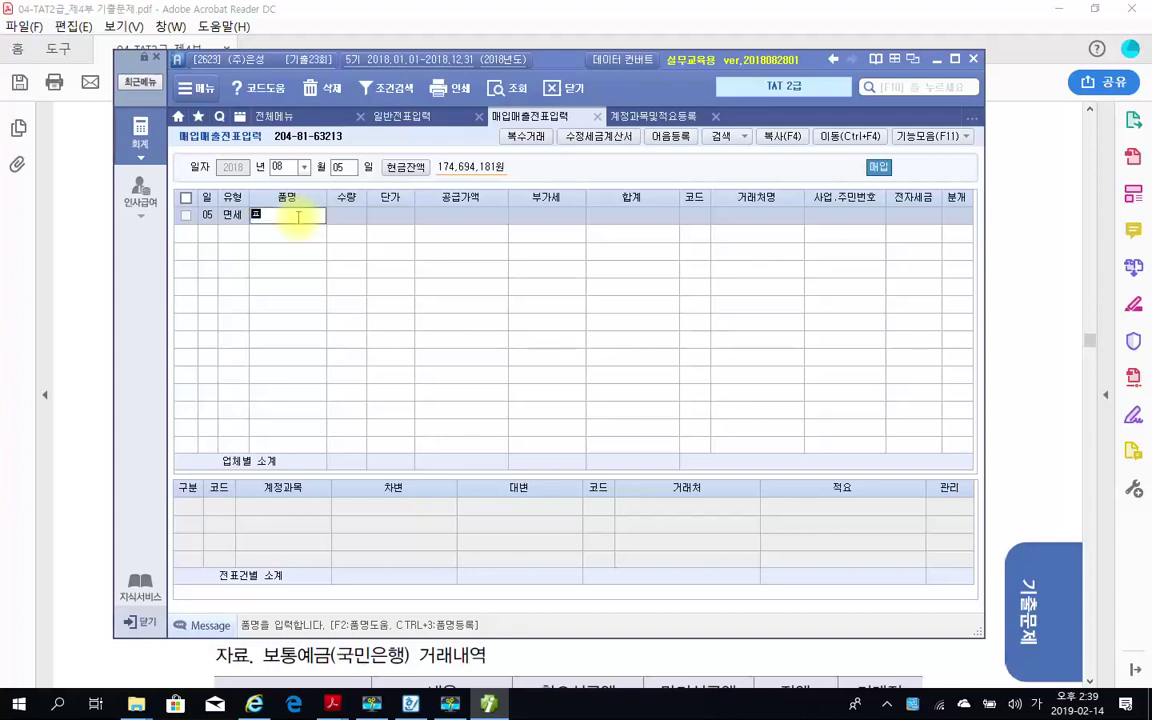
{"action": "type", "text": "품목"}
{"action": "key", "text": "BackSpace"}
{"action": "key", "text": "BackSpace"}
{"action": "key", "text": "BackSpace"}
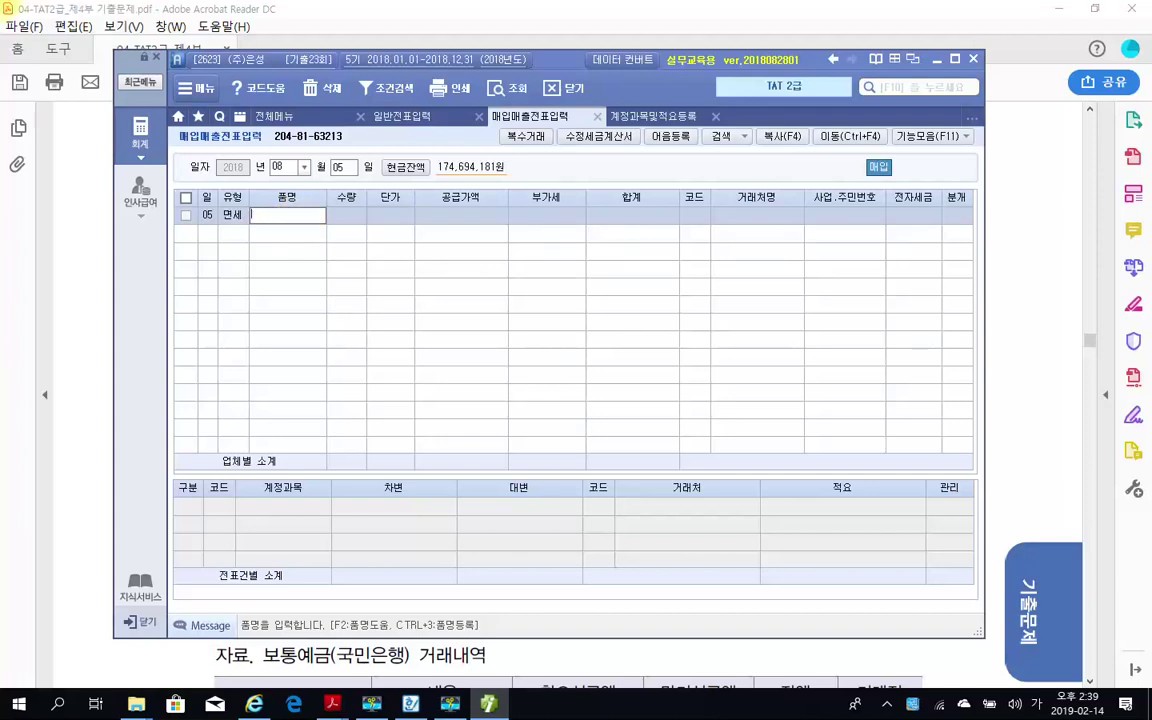
{"action": "type", "text": "포장ㄱ"}
{"action": "type", "text": "기계 리스"}
{"action": "type", "text": "료"}
{"action": "key", "text": "Return"}
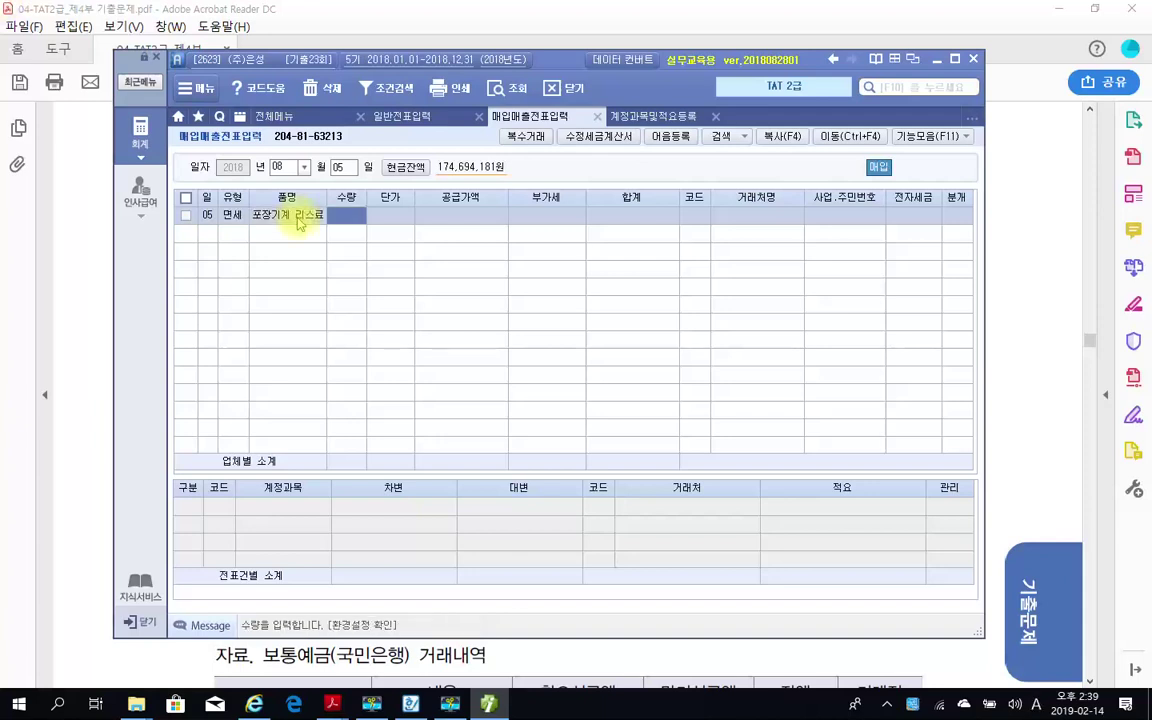
Step: Leave quantity and unit price blank, enter a supply amount of 2,400,000, and set the trading partner to (주)드림캐피탈
{"action": "key", "text": "Return"}
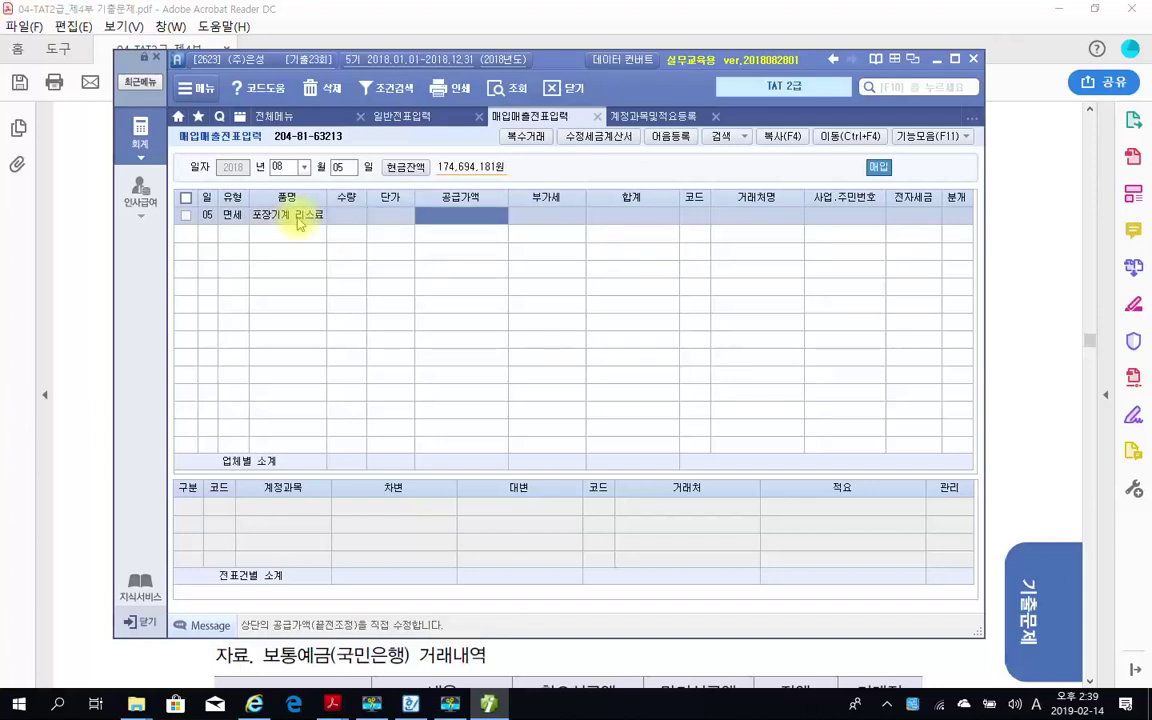
{"action": "type", "text": "2400000"}
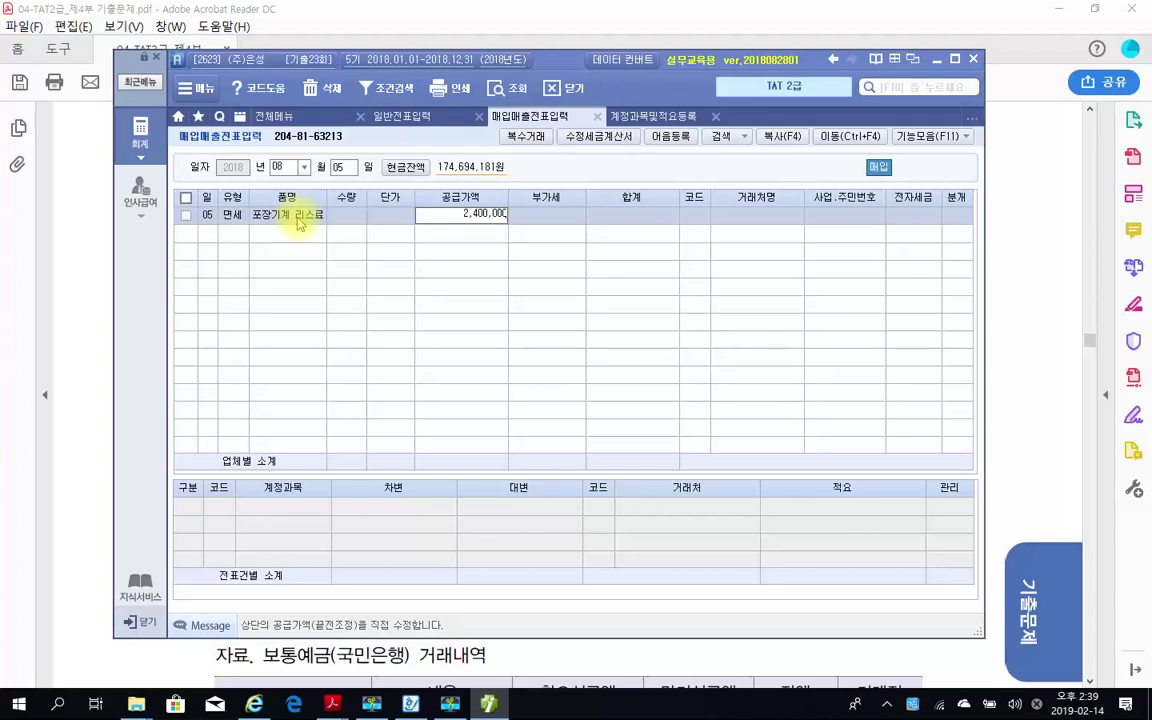
{"action": "key", "text": "Return"}
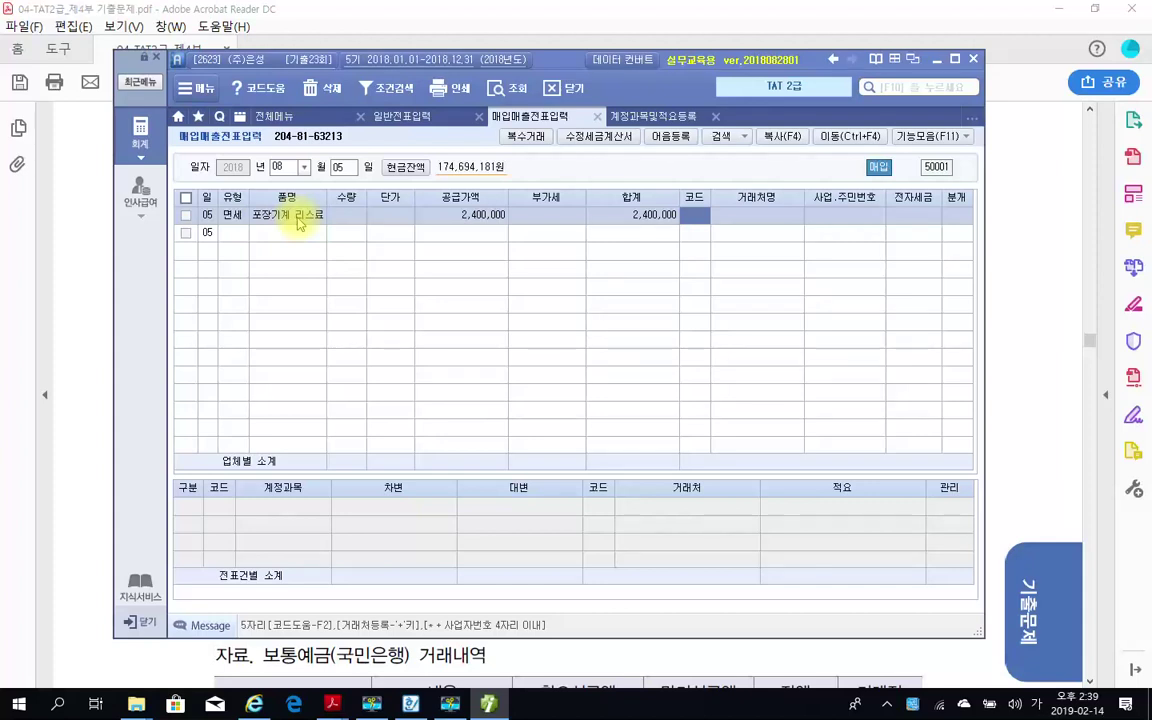
{"action": "type", "text": "드림"}
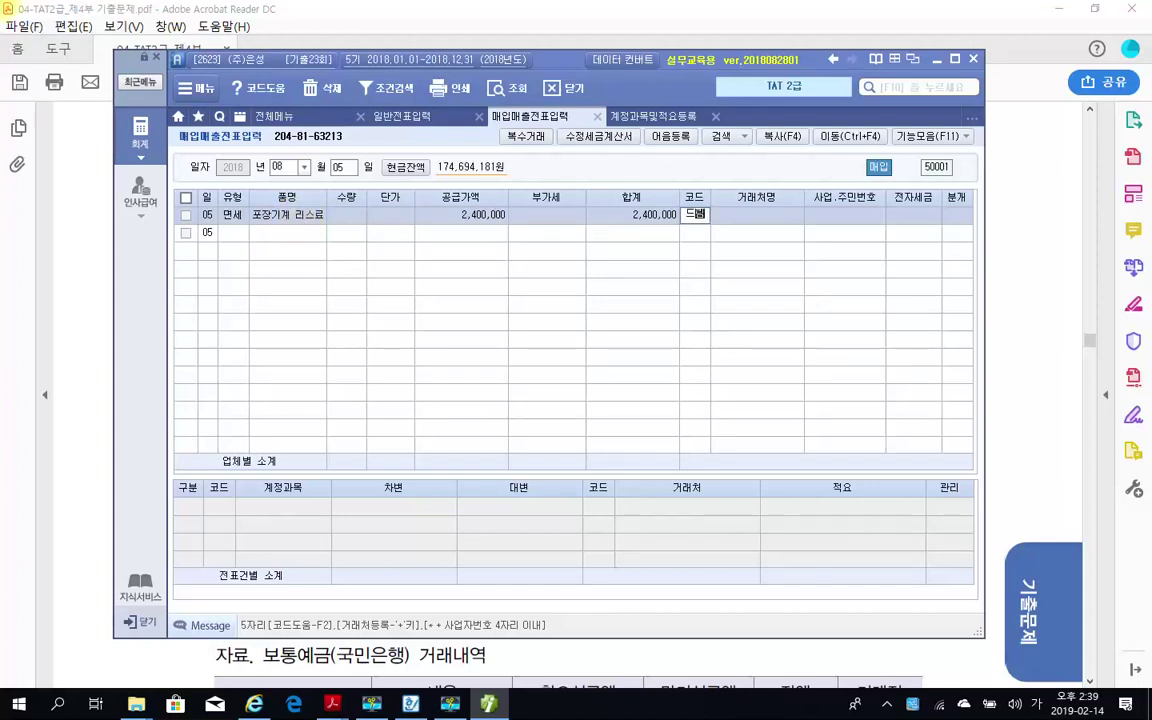
{"action": "key", "text": "Return"}
{"action": "key", "text": "Return"}
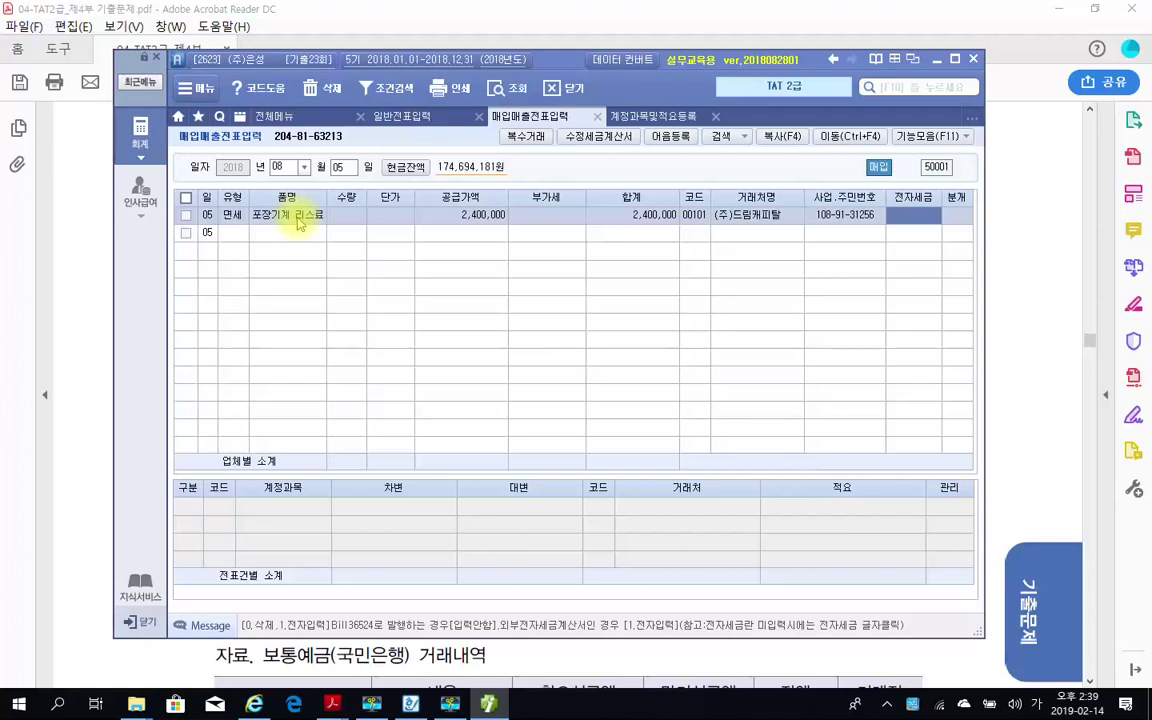
Step: Mark the purchase line as 전자입력 and set its journal type to 혼합
{"action": "type", "text": "1"}
{"action": "key", "text": "Return"}
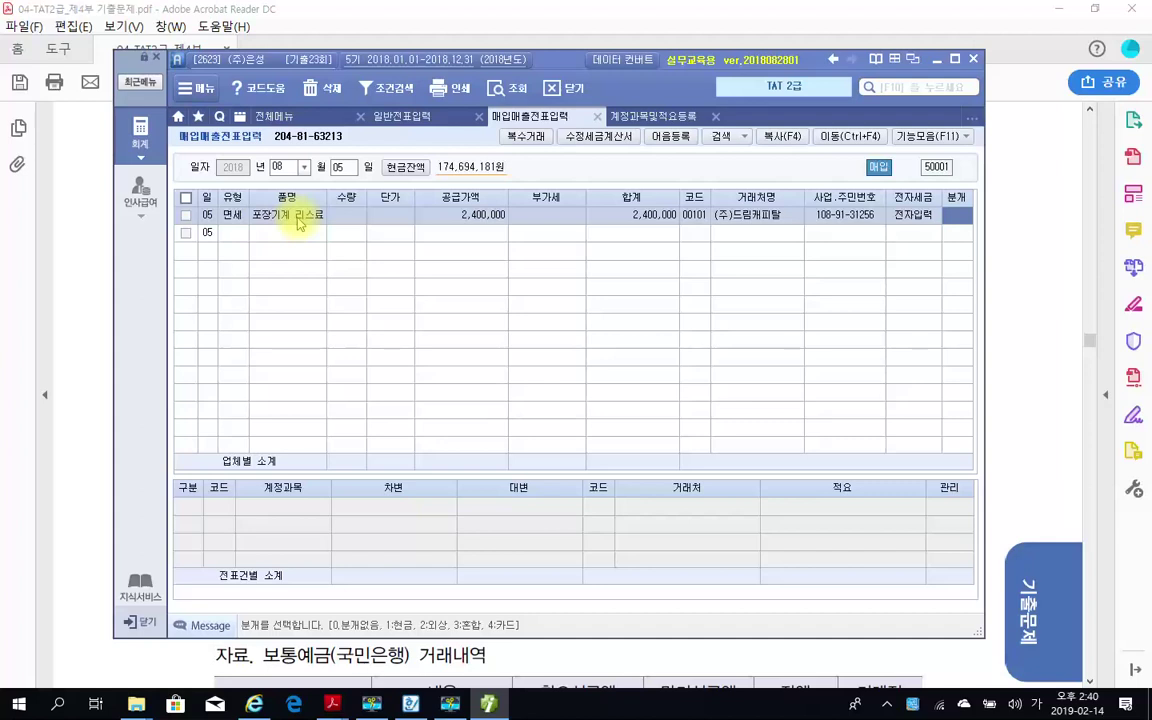
{"action": "type", "text": "3"}
{"action": "key", "text": "Return"}
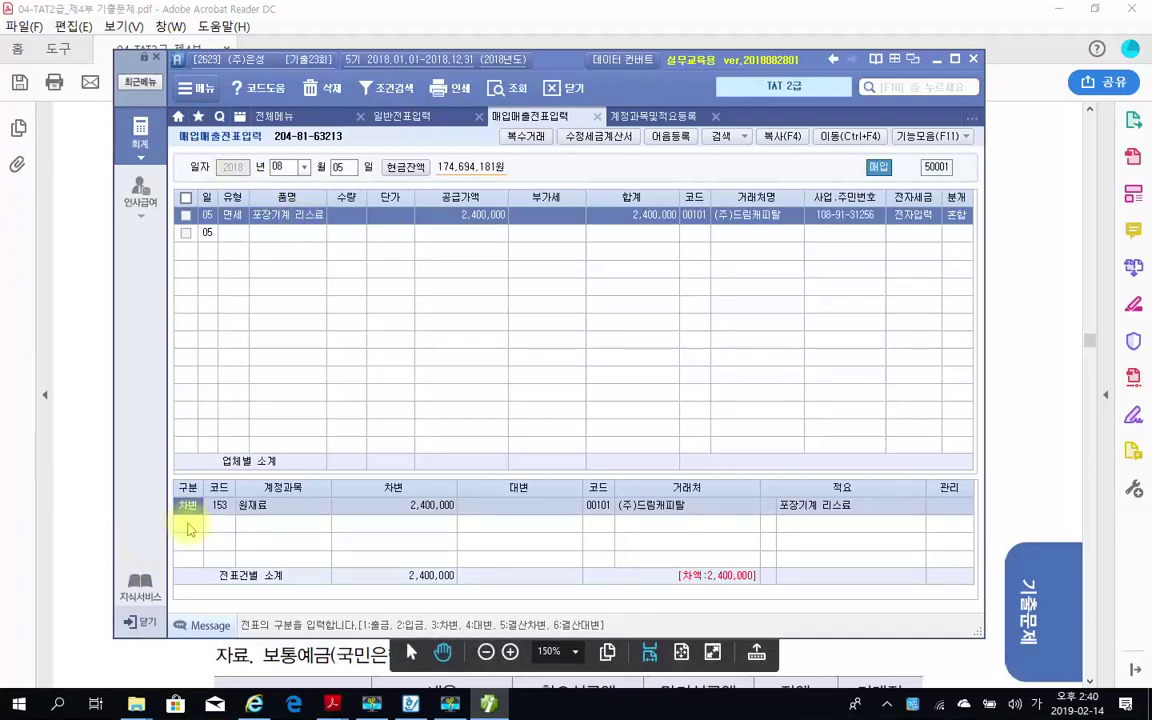
{"action": "left_click", "coordinate": [219, 507]}
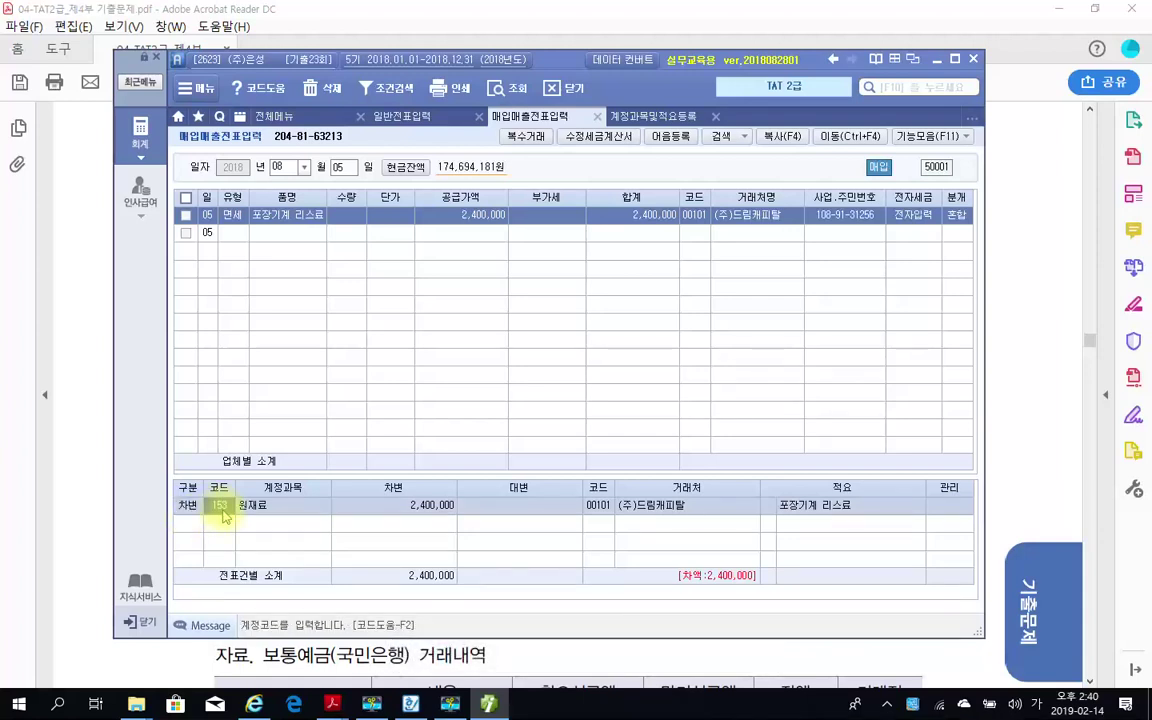
{"action": "type", "text": "198"}
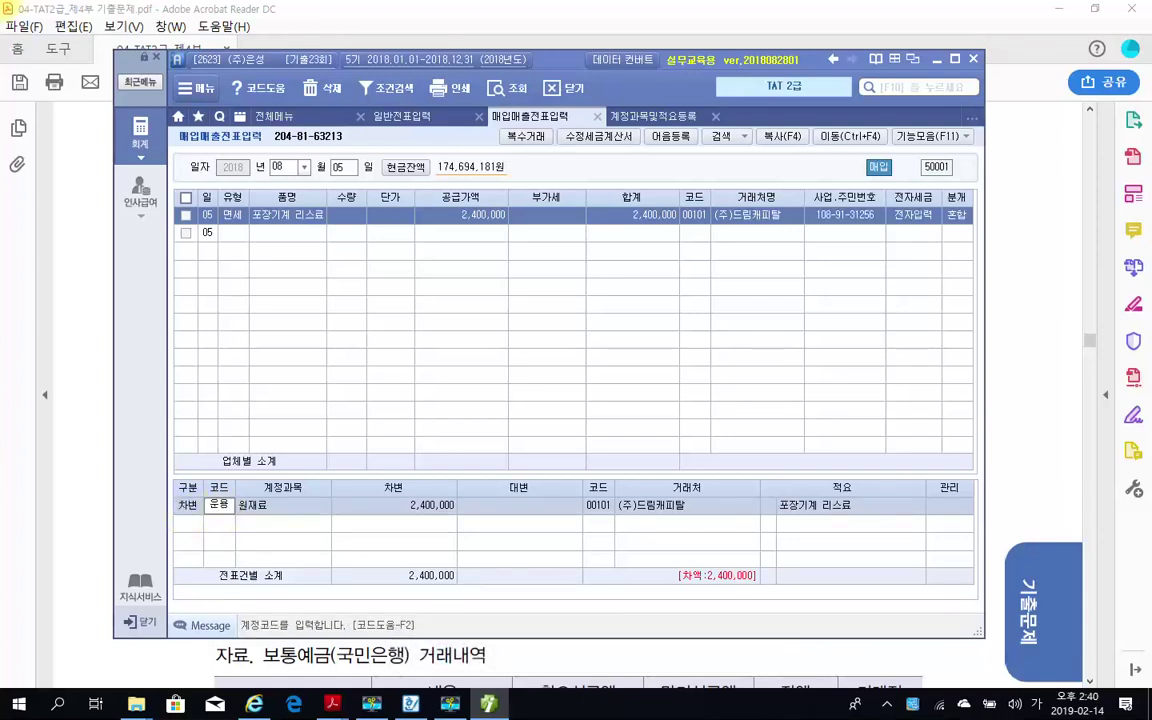
{"action": "key", "text": "Return"}
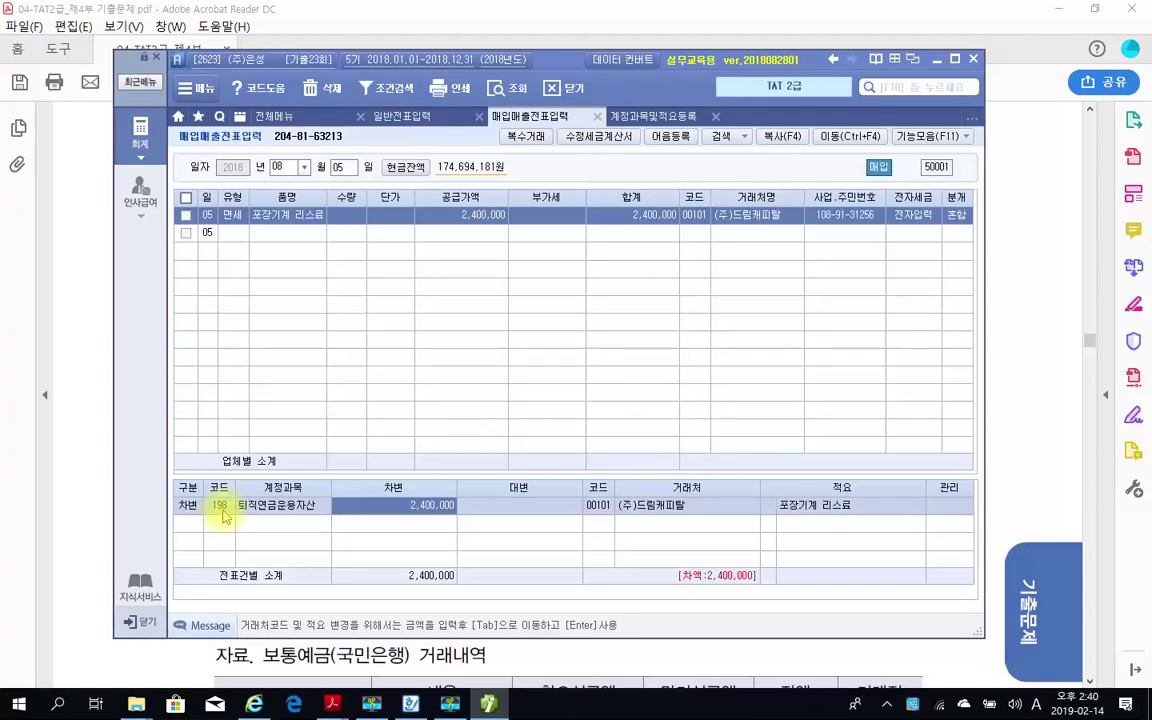
Step: Set the debit line's account to 537 운용리스료 and accept its amount
{"action": "left_click", "coordinate": [222, 509]}
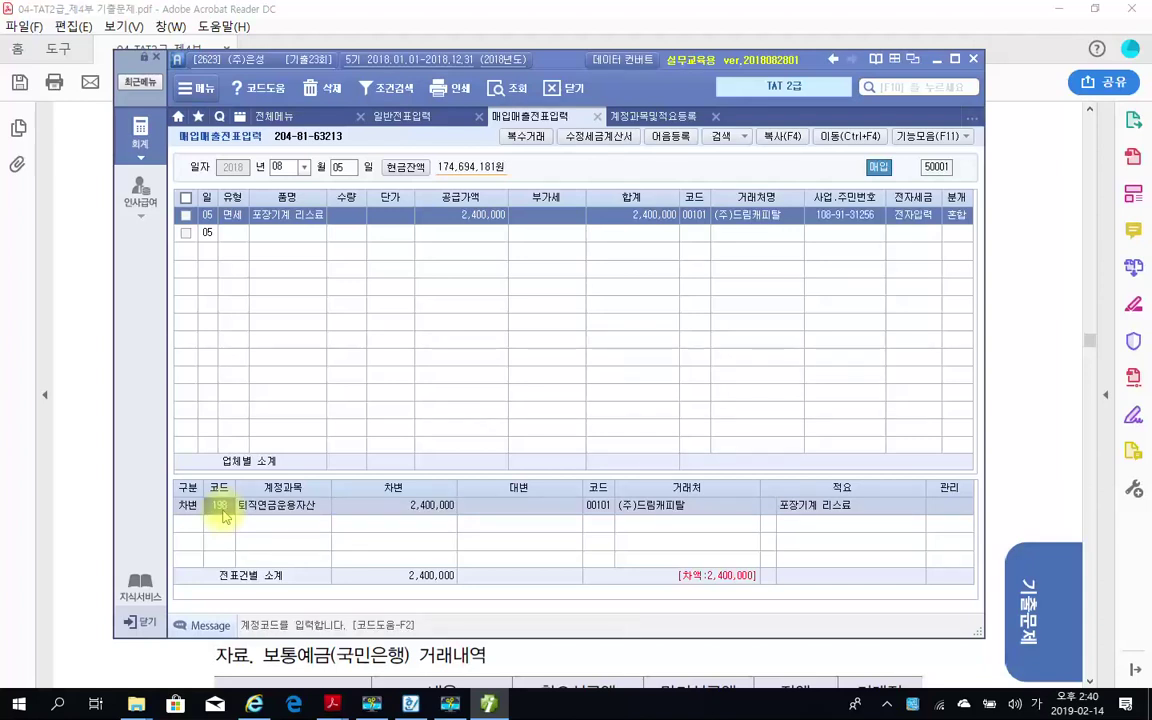
{"action": "type", "text": "특"}
{"action": "key", "text": "Return"}
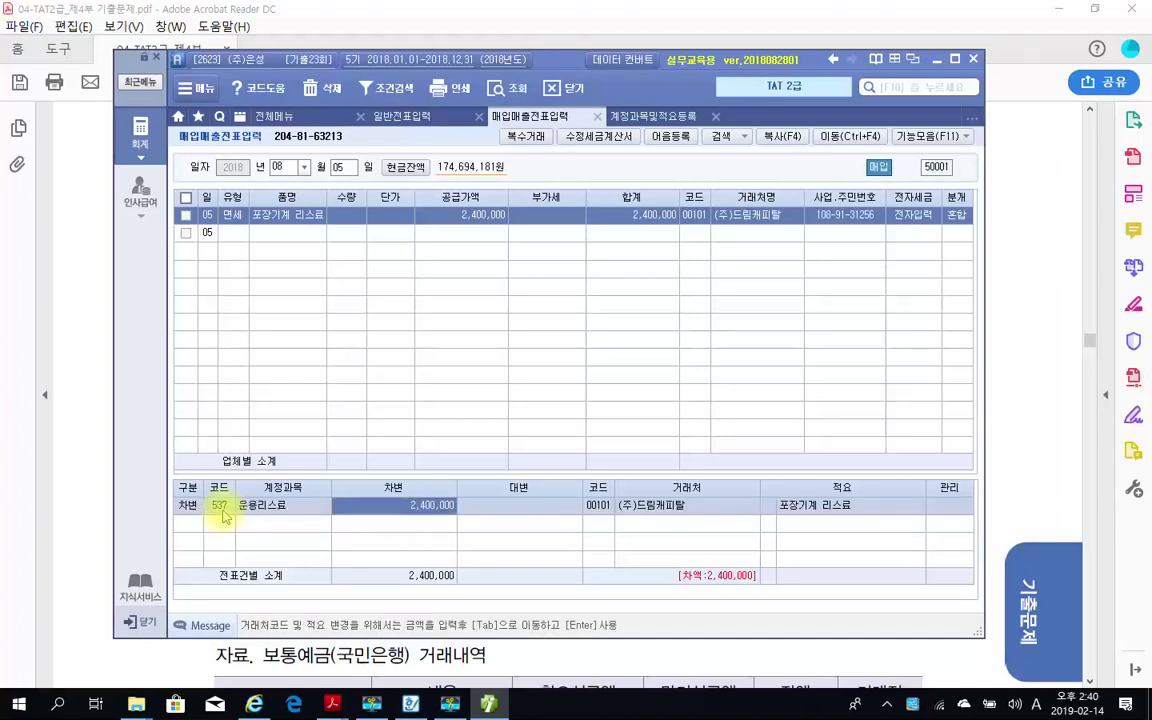
{"action": "key", "text": "Return"}
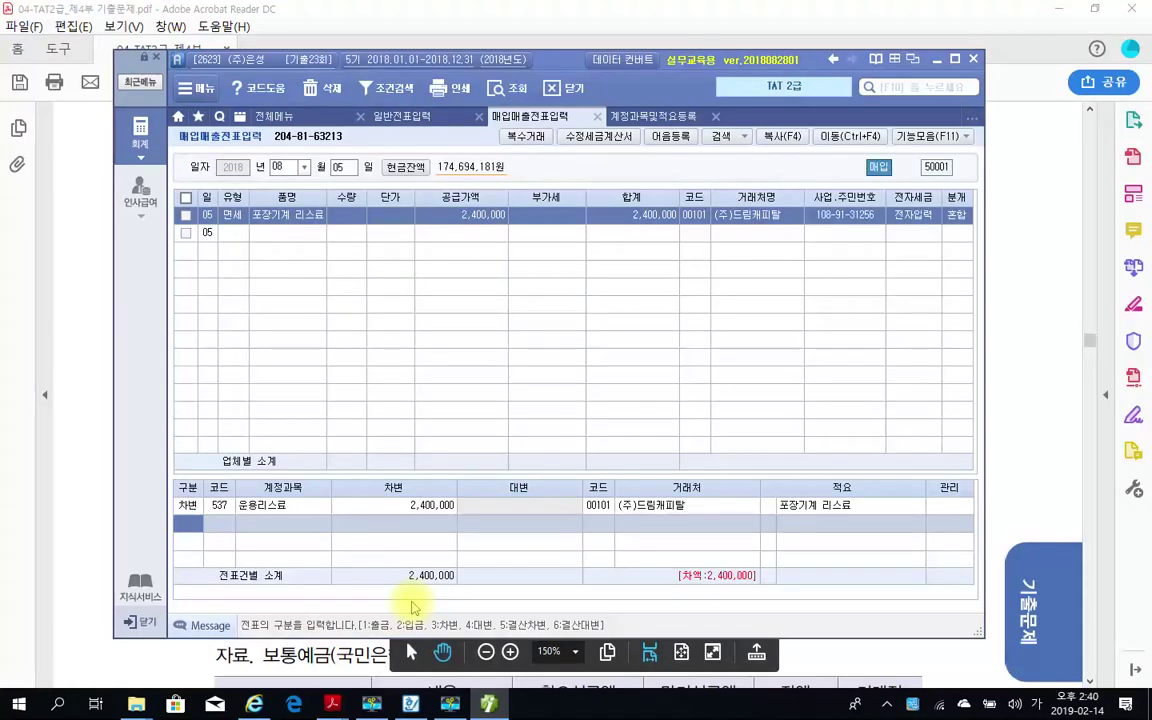
Step: Add a credit line to account 253 미지급금 for 2,400,000
{"action": "type", "text": "4"}
{"action": "type", "text": "253"}
{"action": "key", "text": "Return"}
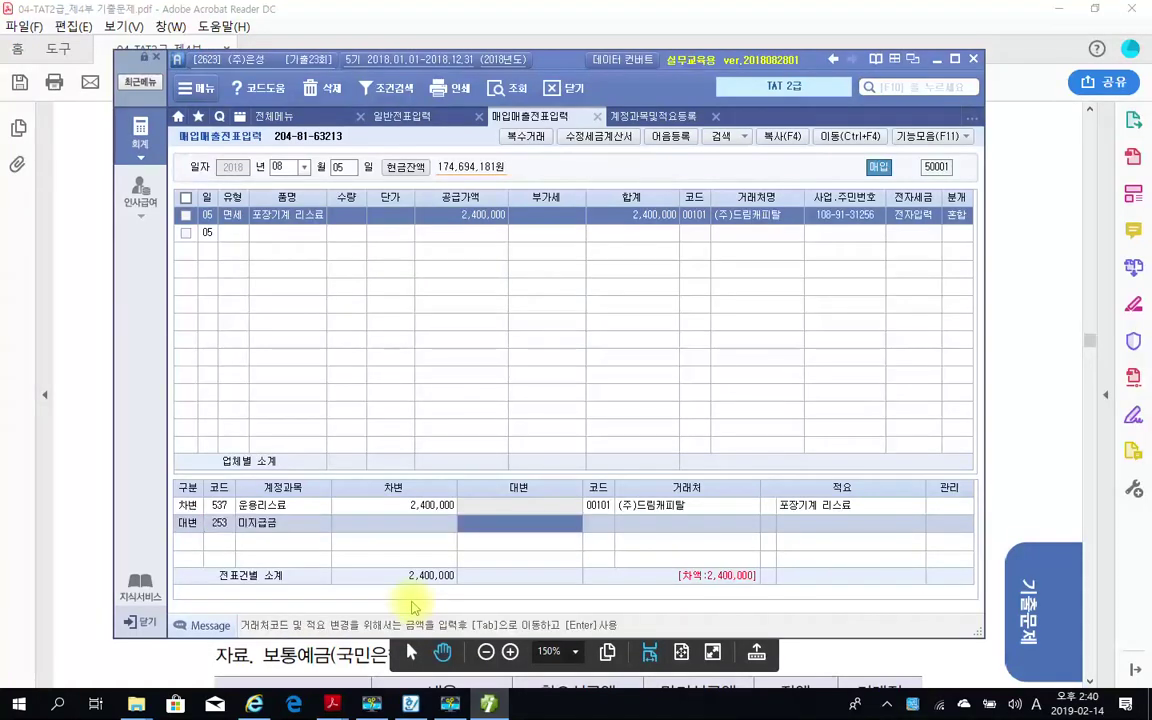
{"action": "type", "text": "2400000"}
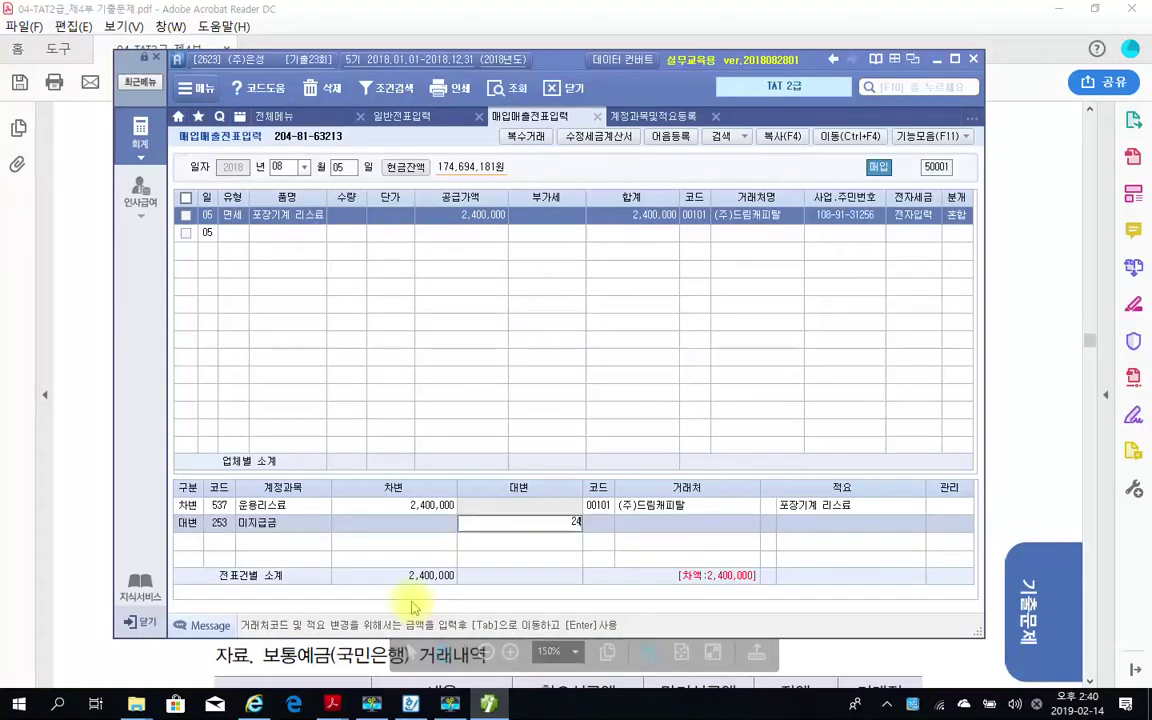
{"action": "key", "text": "Return"}
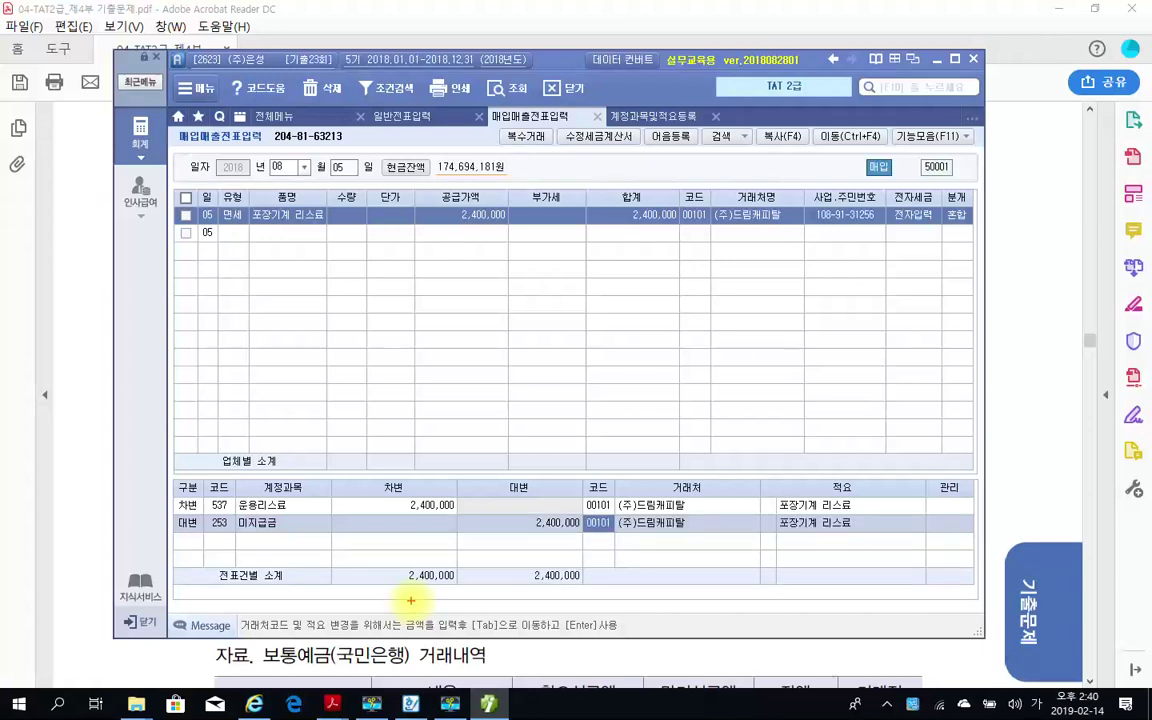
Step: Circle the partner codes and the debit and credit totals of the journal entry, and clear the pen marks
{"action": "left_click_drag", "start_coordinate": [612, 474], "coordinate": [652, 556]}
{"action": "left_click_drag", "start_coordinate": [440, 553], "coordinate": [474, 608]}
{"action": "left_click_drag", "start_coordinate": [548, 568], "coordinate": [579, 602]}
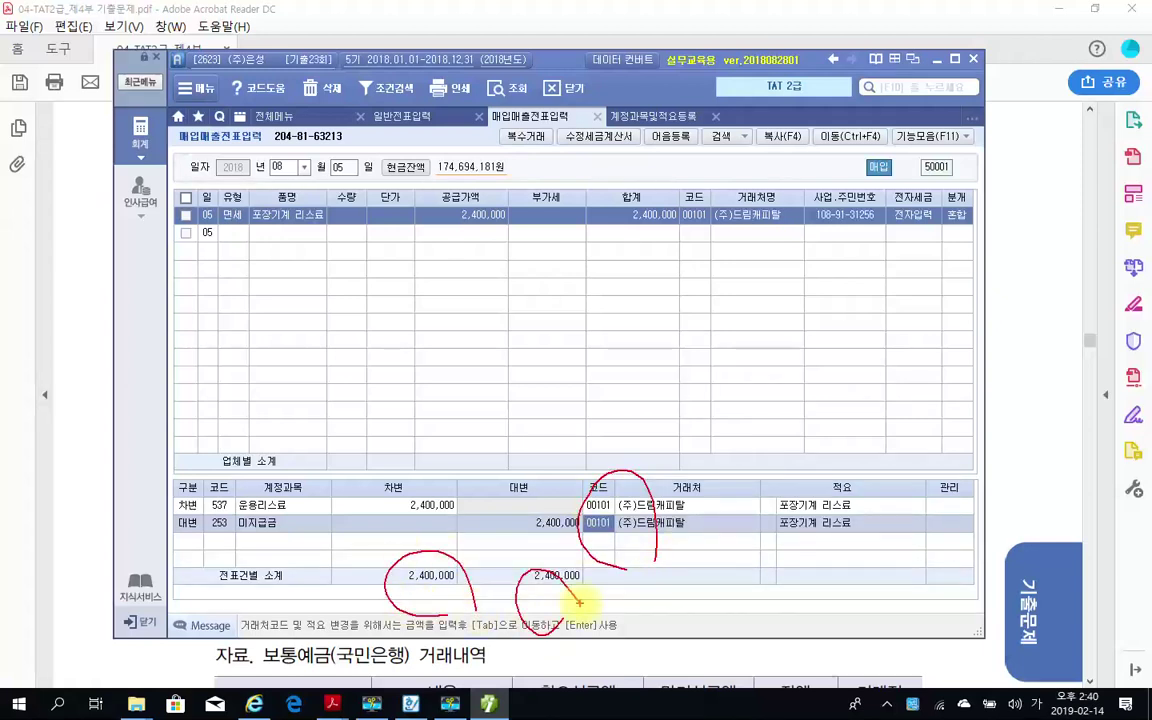
{"action": "key", "text": "Escape"}
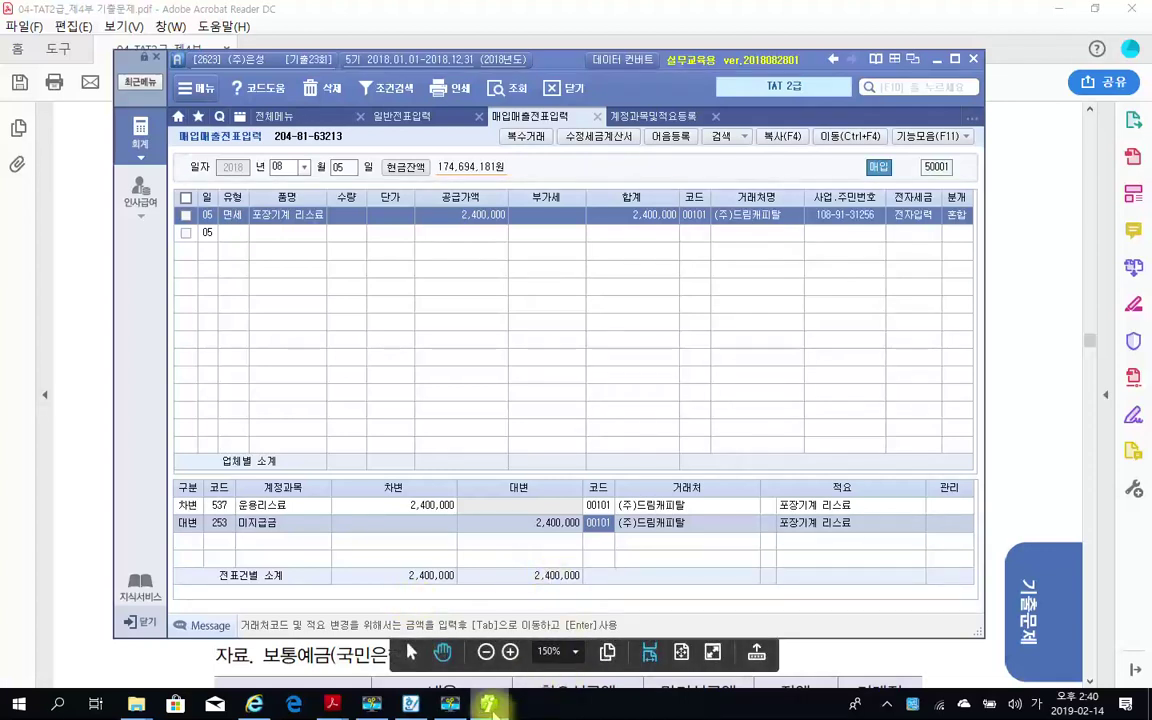
Step: Switch to 04-TAT2급_제4부 기출문제.pdf in Acrobat Reader and show problem 3, 대손의 발생과 설정
{"action": "left_click", "coordinate": [332, 704]}
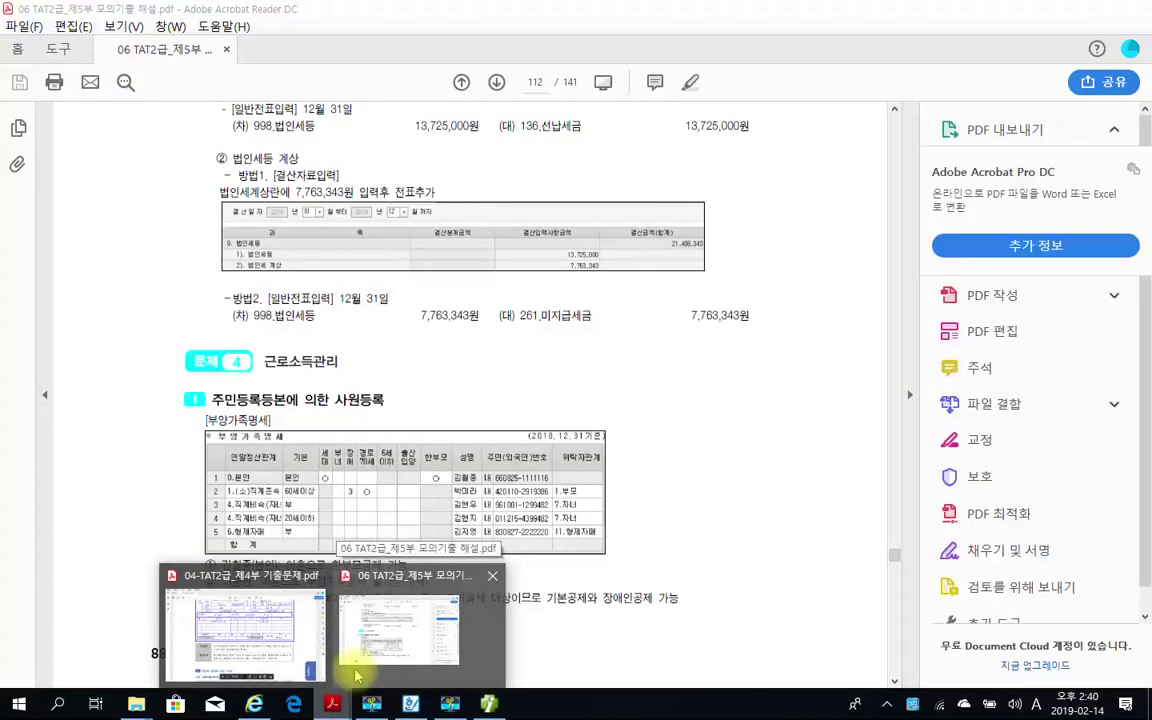
{"action": "left_click", "coordinate": [300, 620]}
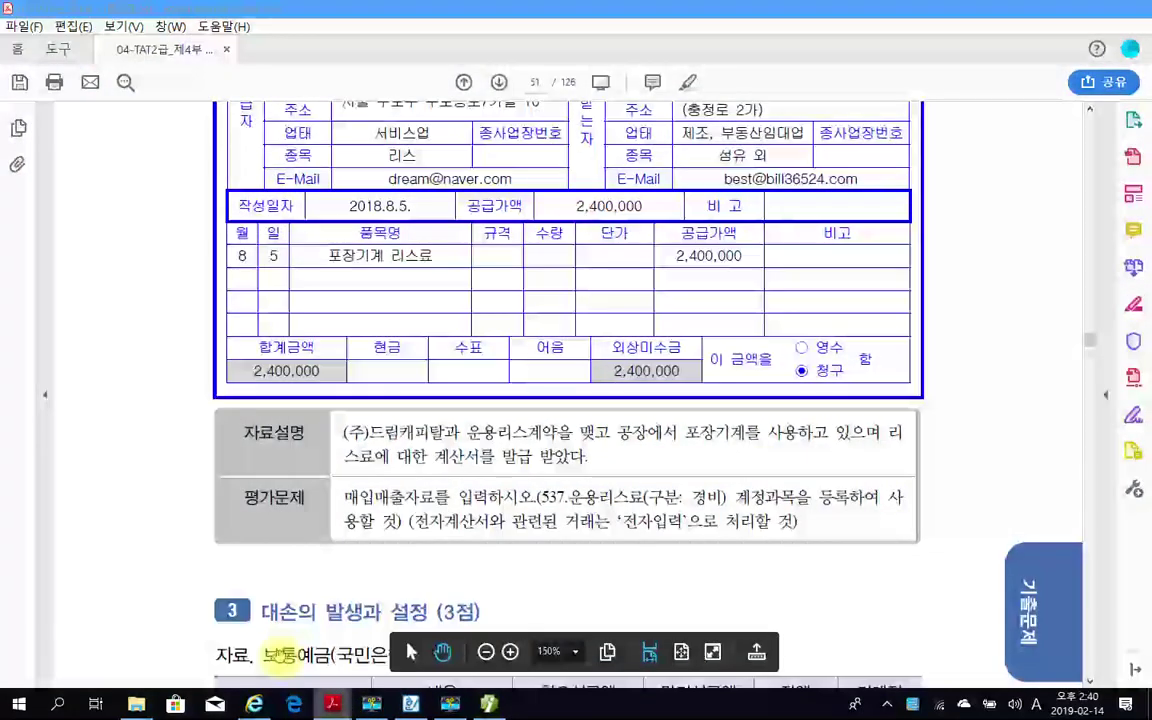
{"action": "scroll", "coordinate": [385, 515], "scroll_direction": "down", "scroll_amount": 5}
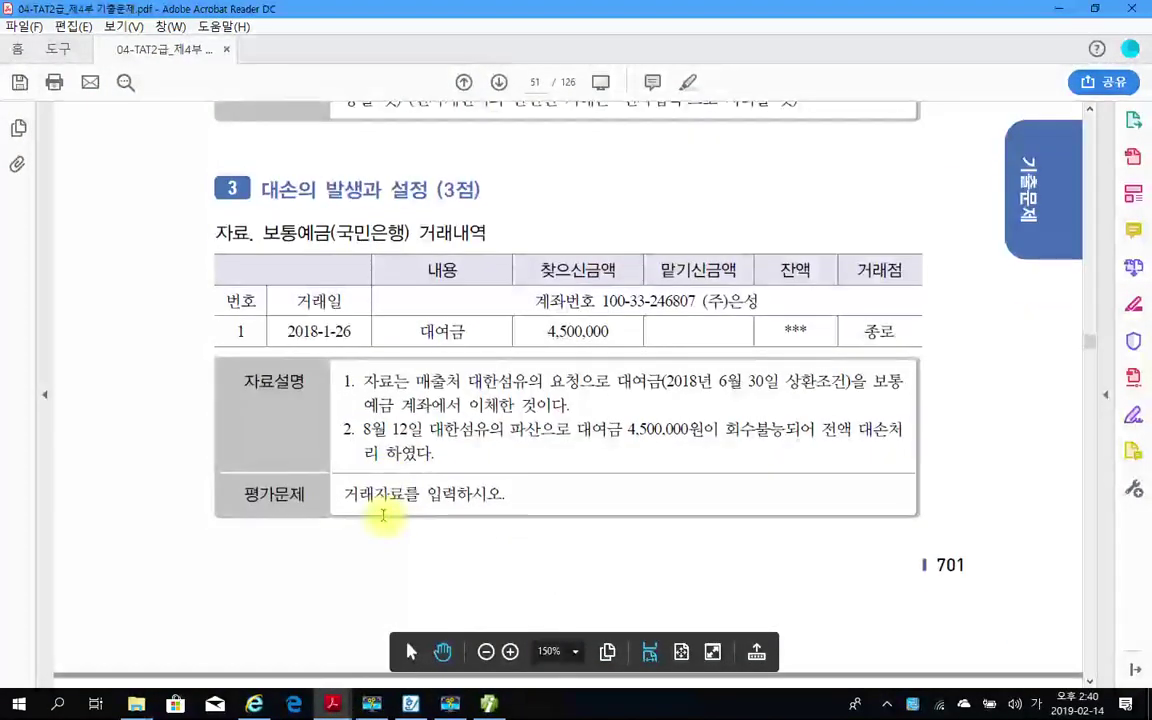
{"action": "scroll", "coordinate": [383, 515], "scroll_direction": "down", "scroll_amount": 1}
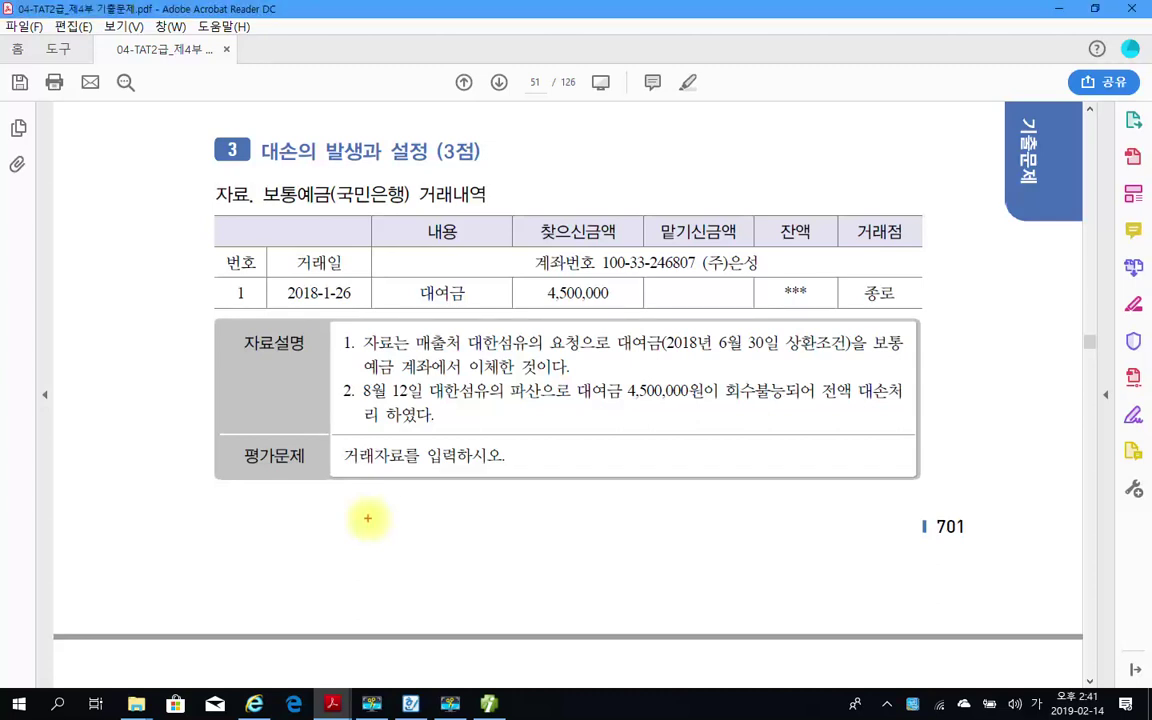
Step: Mark the account type, withdrawal amount, transaction date and the loan, repayment-date, transfer and 대한섬유 wording of problem 3's first note
{"action": "left_click_drag", "start_coordinate": [314, 204], "coordinate": [307, 217]}
{"action": "mouse_move", "coordinate": [575, 270]}
{"action": "left_mouse_down"}
{"action": "mouse_move", "coordinate": [585, 313]}
{"action": "mouse_move", "coordinate": [614, 310]}
{"action": "left_mouse_up"}
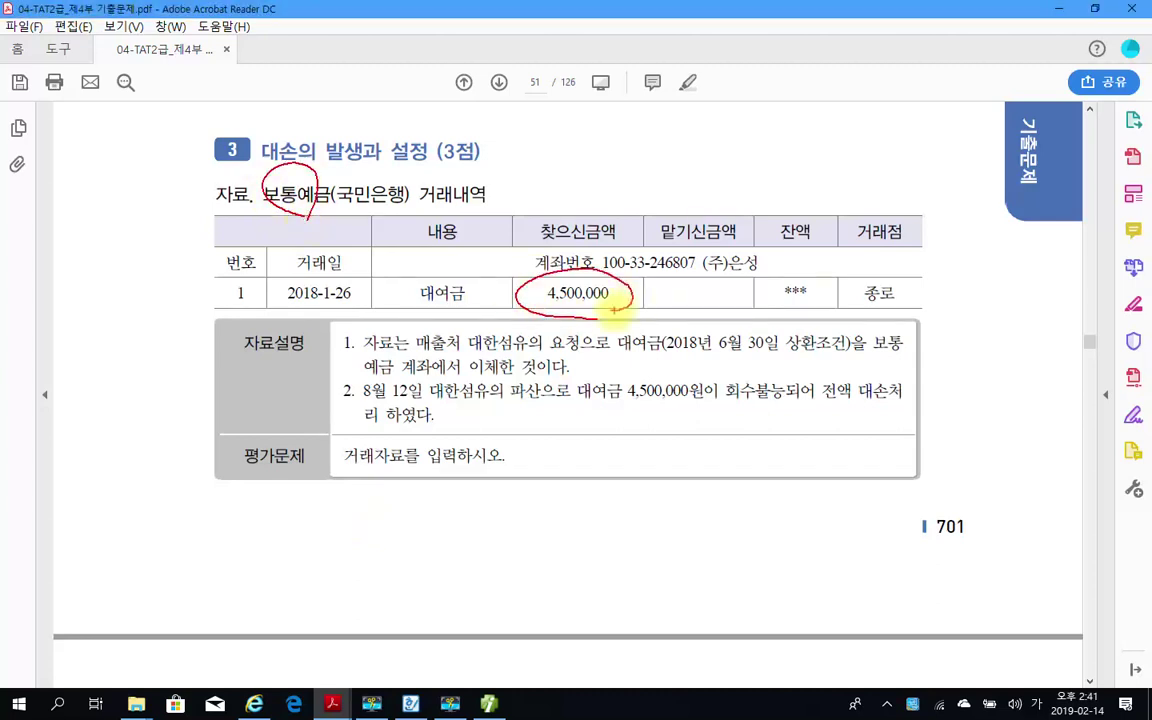
{"action": "left_click_drag", "start_coordinate": [320, 258], "coordinate": [310, 322]}
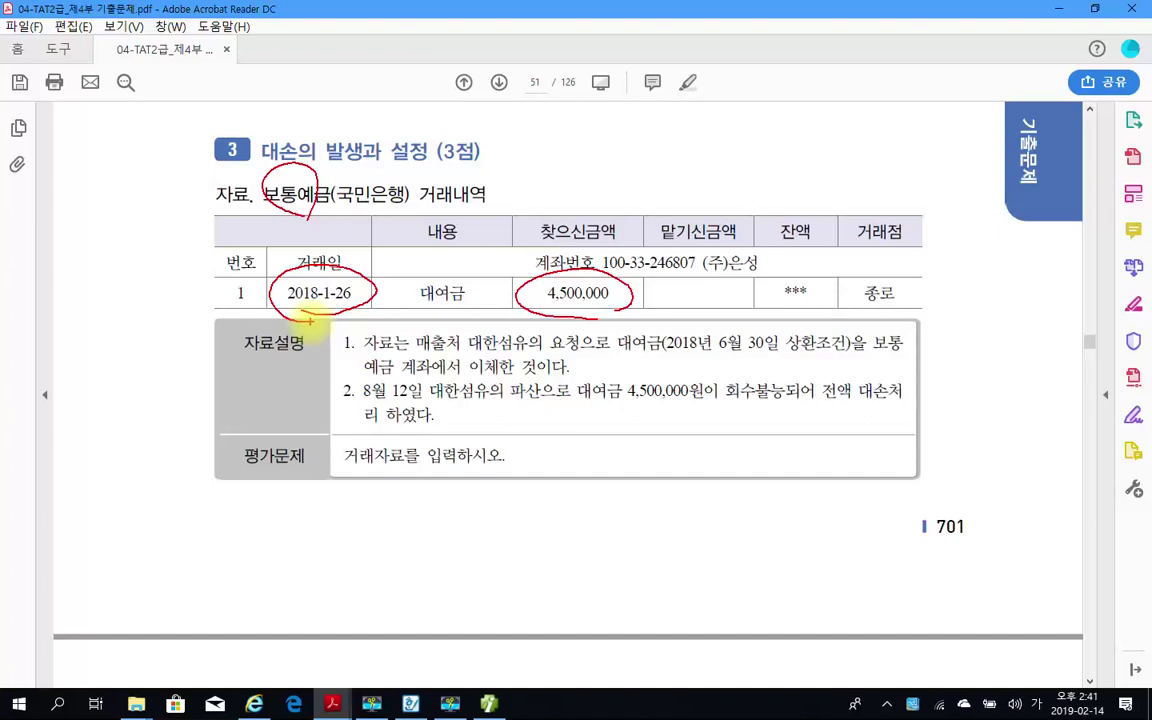
{"action": "left_click_drag", "start_coordinate": [606, 350], "coordinate": [757, 356]}
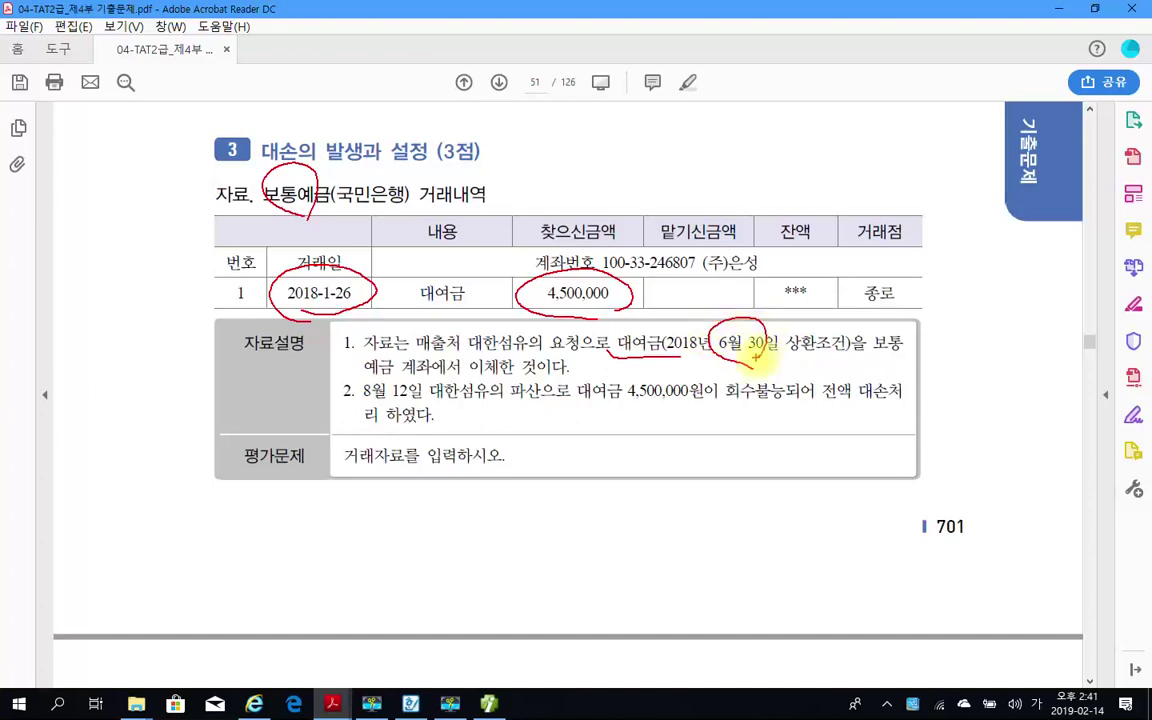
{"action": "left_click_drag", "start_coordinate": [858, 353], "coordinate": [910, 354]}
{"action": "left_click_drag", "start_coordinate": [345, 383], "coordinate": [562, 373]}
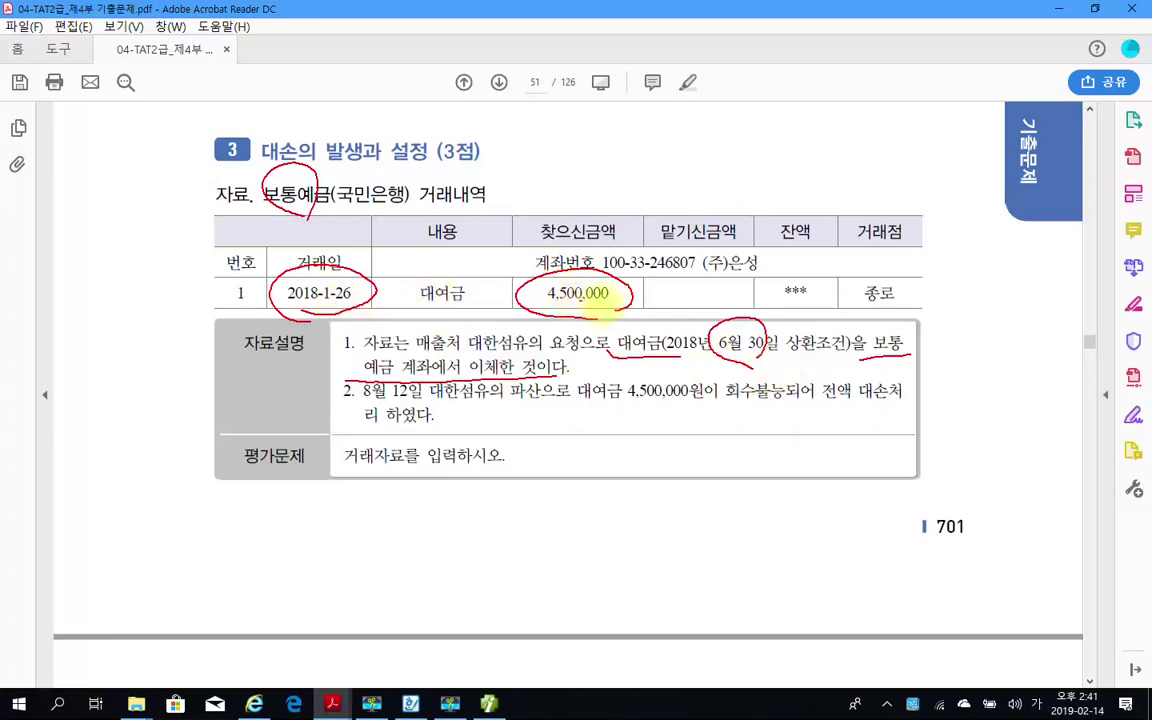
{"action": "left_click_drag", "start_coordinate": [469, 354], "coordinate": [515, 352]}
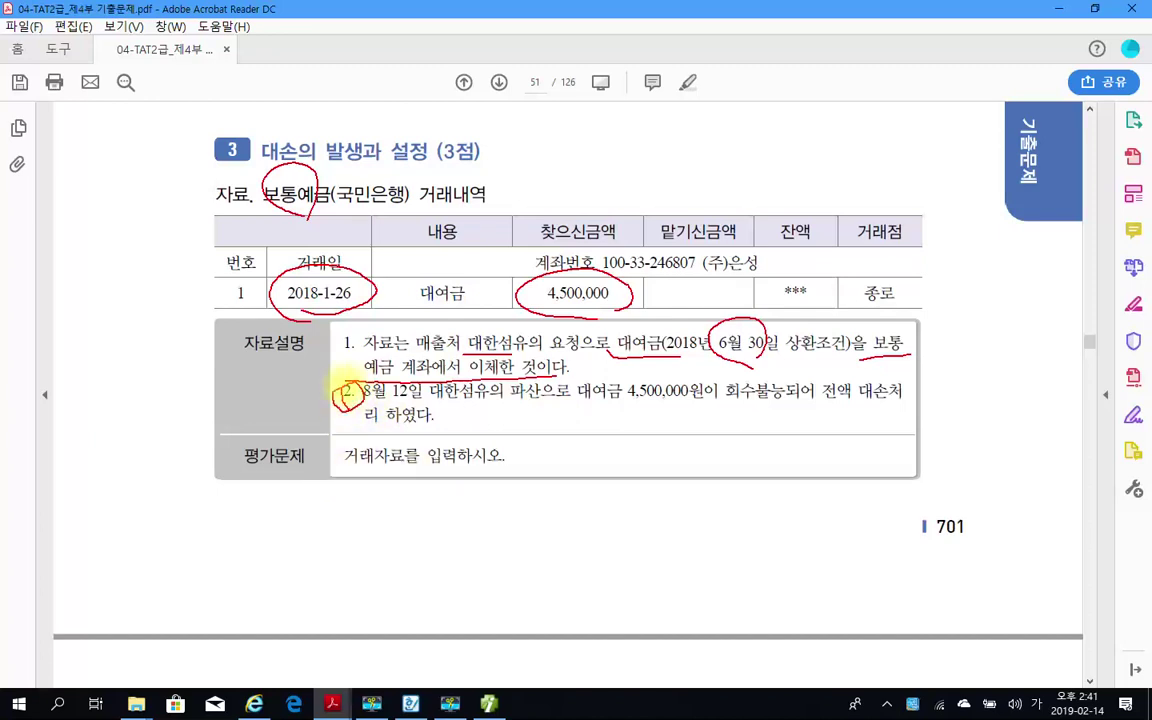
Step: Mark the second note's number and bankruptcy wording and the loan's repayment date, and clear the pen marks
{"action": "mouse_move", "coordinate": [340, 386]}
{"action": "left_mouse_down"}
{"action": "mouse_move", "coordinate": [352, 410]}
{"action": "mouse_move", "coordinate": [362, 395]}
{"action": "mouse_move", "coordinate": [353, 411]}
{"action": "left_mouse_up"}
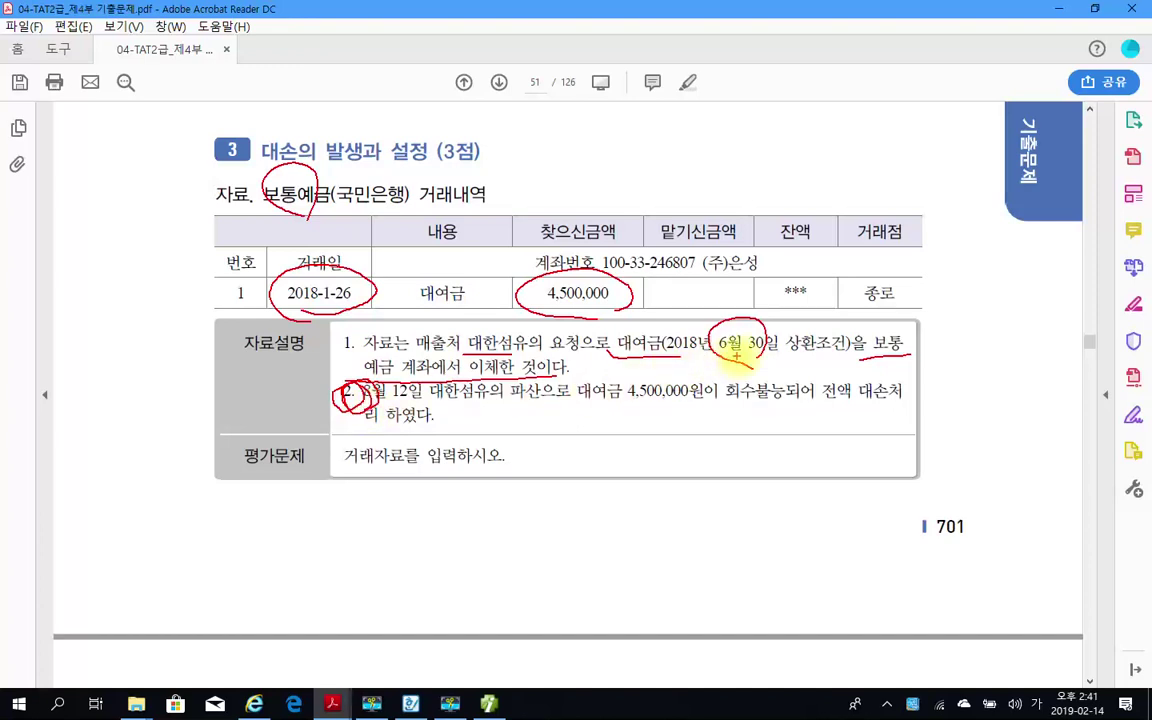
{"action": "left_click_drag", "start_coordinate": [767, 335], "coordinate": [777, 362]}
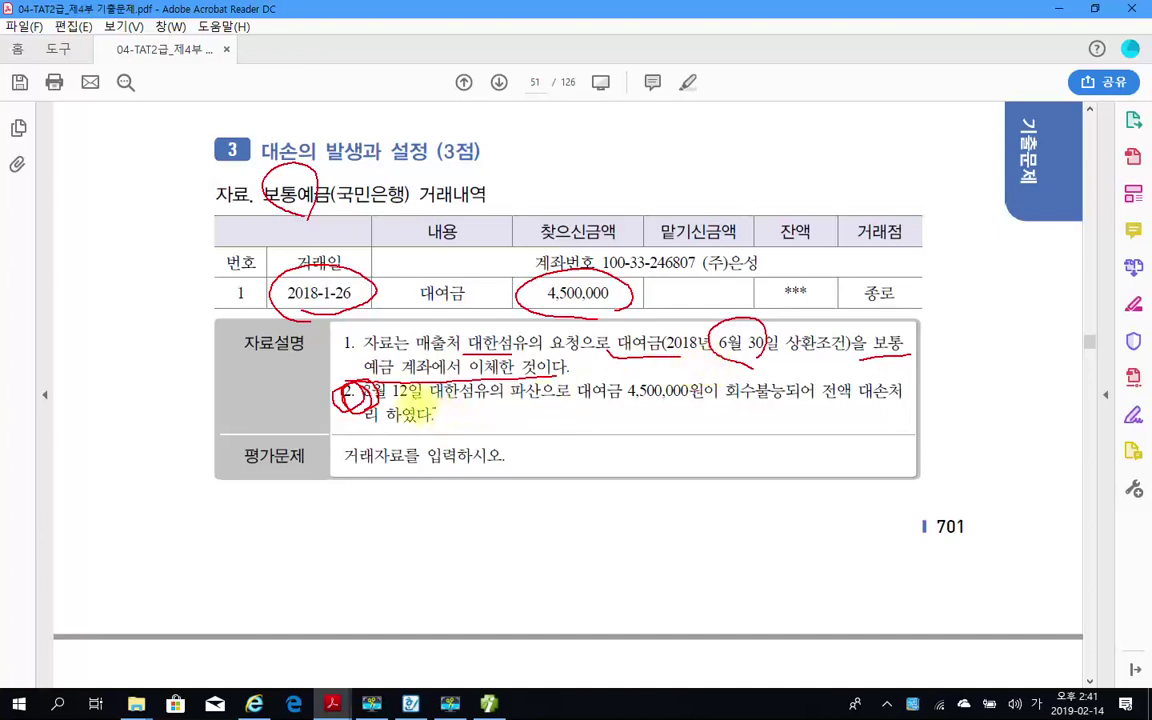
{"action": "left_click_drag", "start_coordinate": [430, 398], "coordinate": [562, 402]}
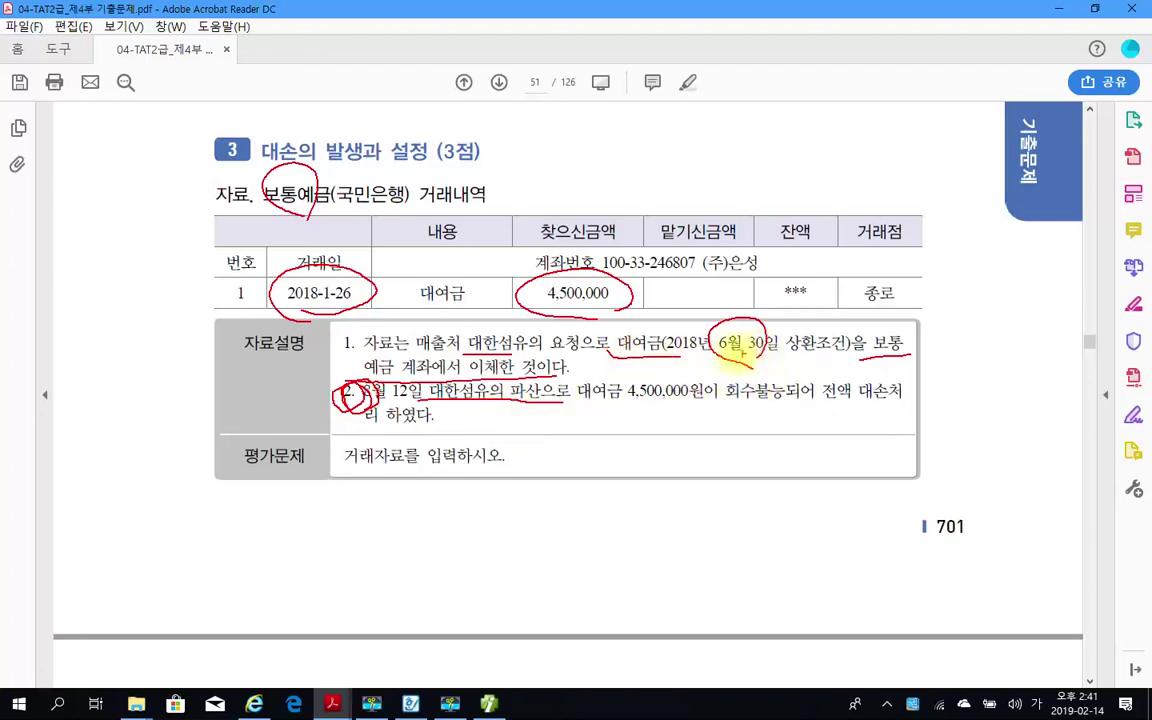
{"action": "left_click_drag", "start_coordinate": [705, 354], "coordinate": [775, 354]}
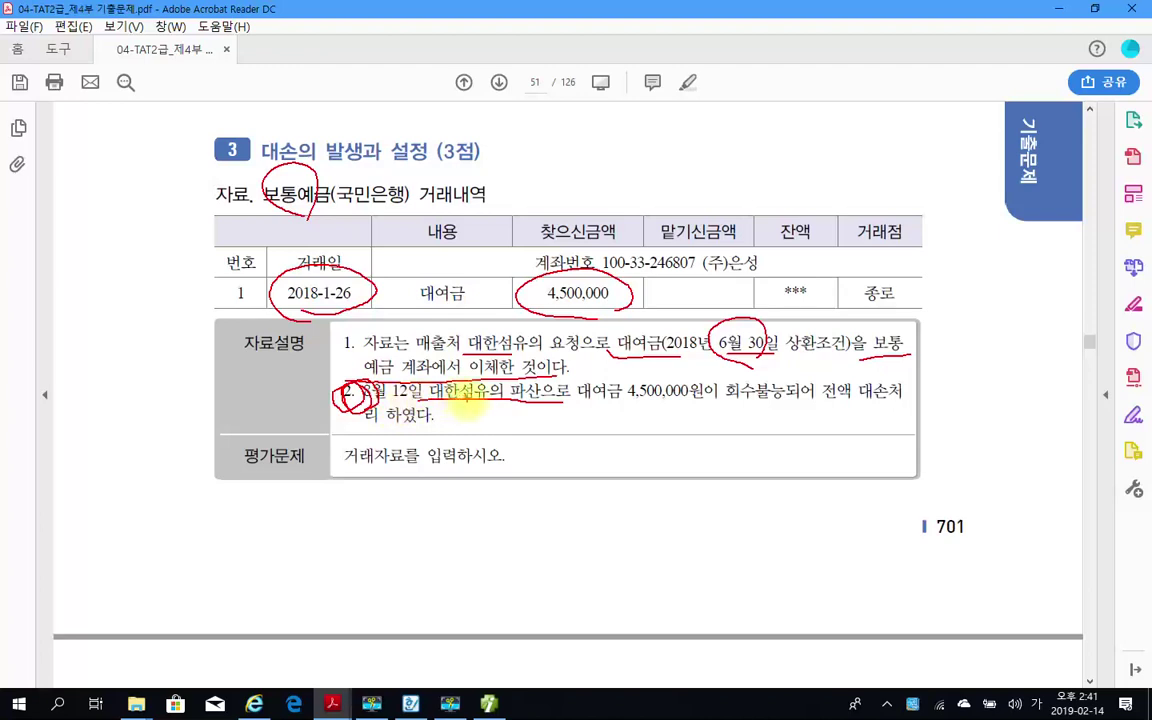
{"action": "key", "text": "Escape"}
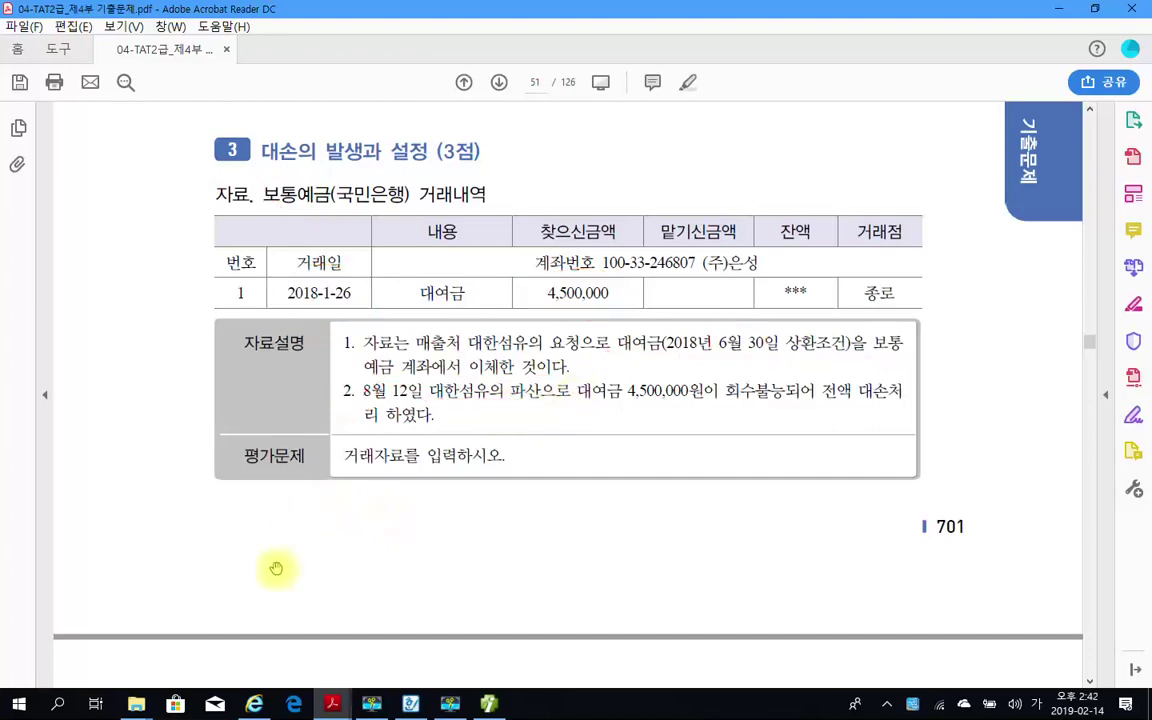
Step: Switch to Smart A and display the 합계잔액시산표 as of August 12
{"action": "key", "text": "alt+Tab"}
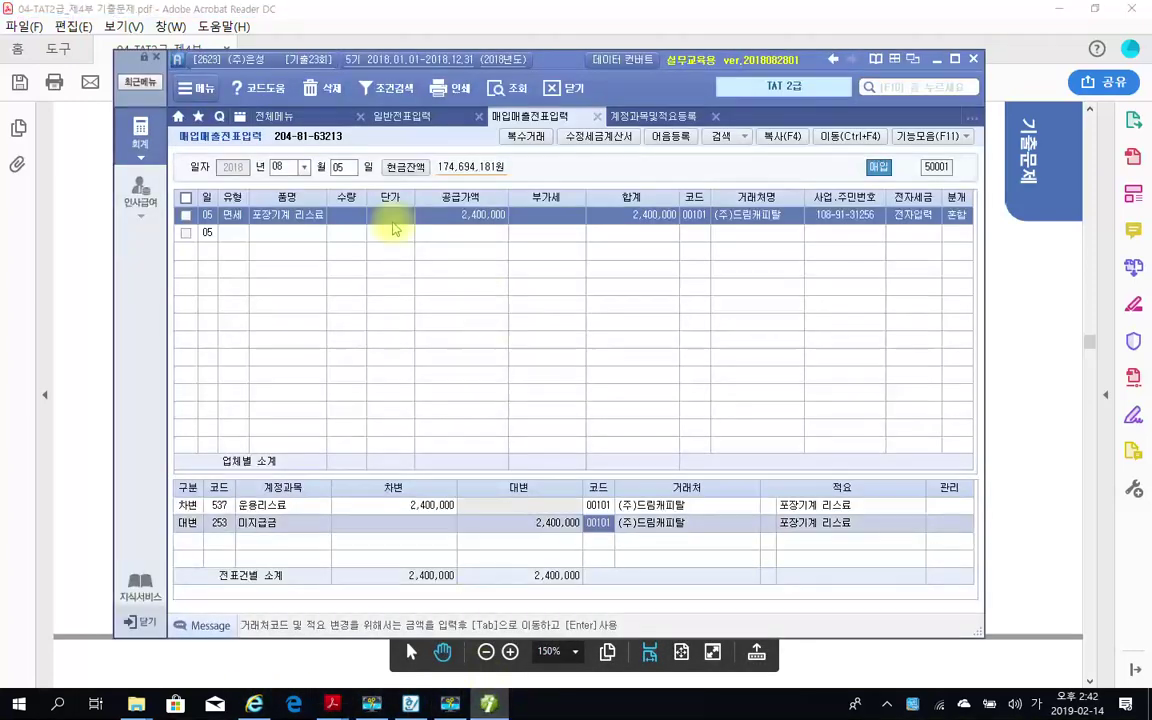
{"action": "left_click", "coordinate": [140, 143]}
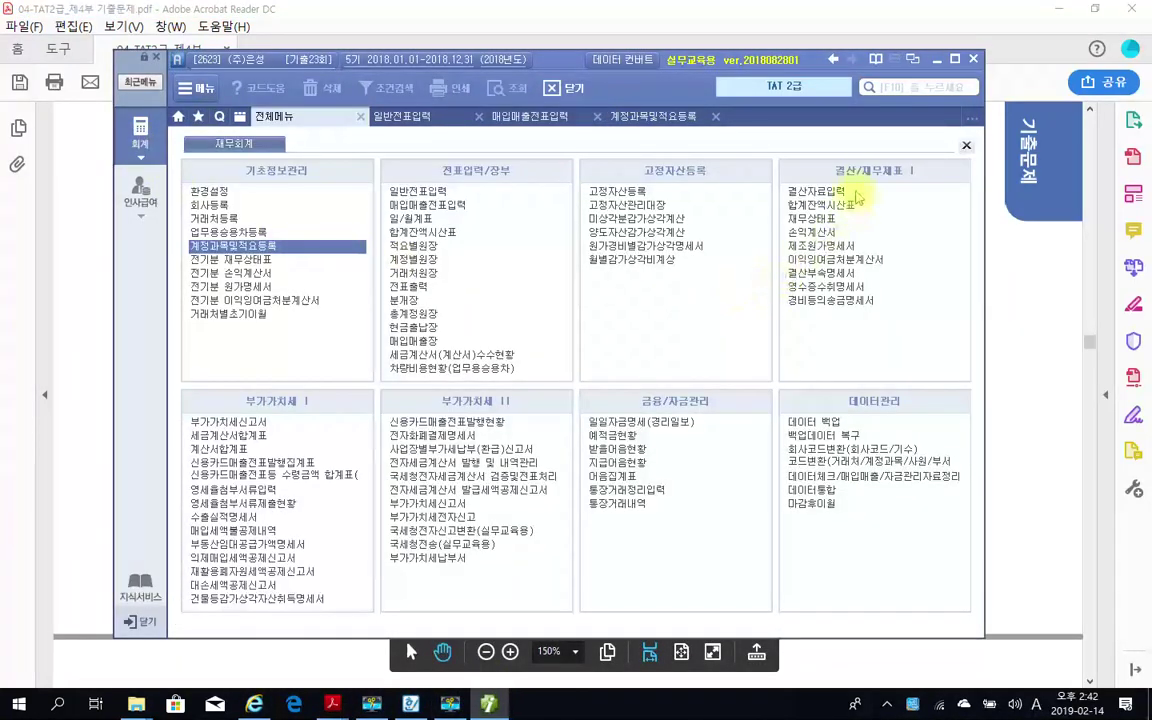
{"action": "left_click", "coordinate": [838, 205]}
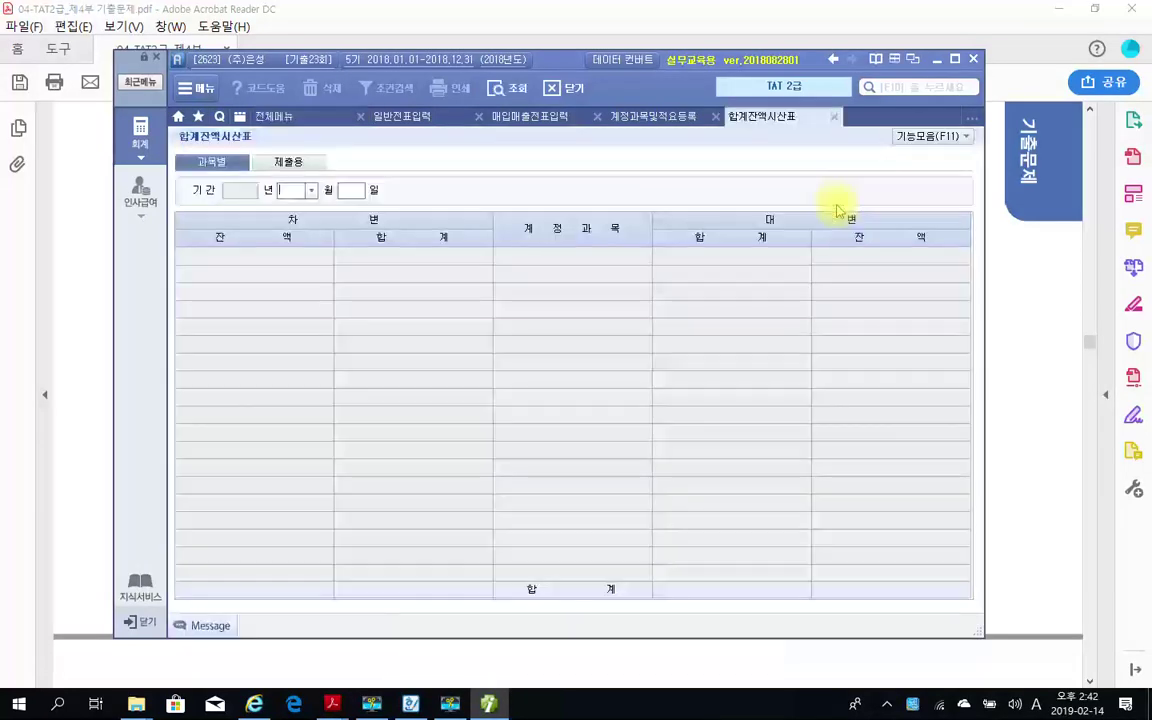
{"action": "type", "text": "08"}
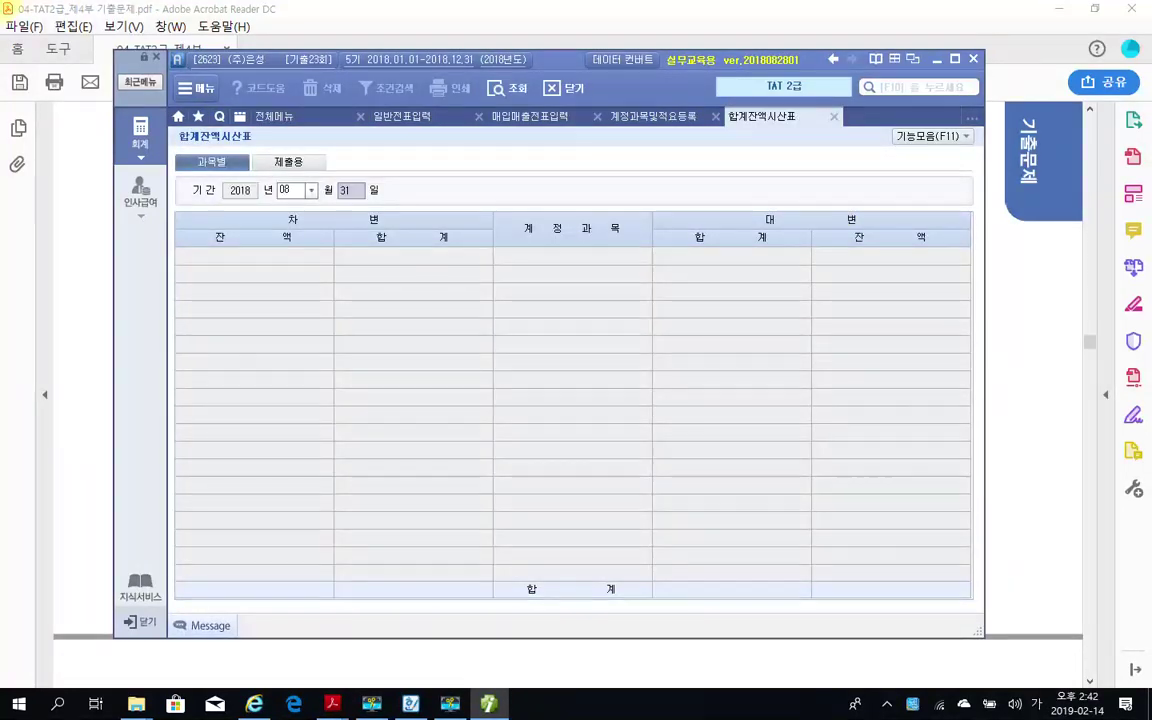
{"action": "type", "text": "12"}
{"action": "key", "text": "Return"}
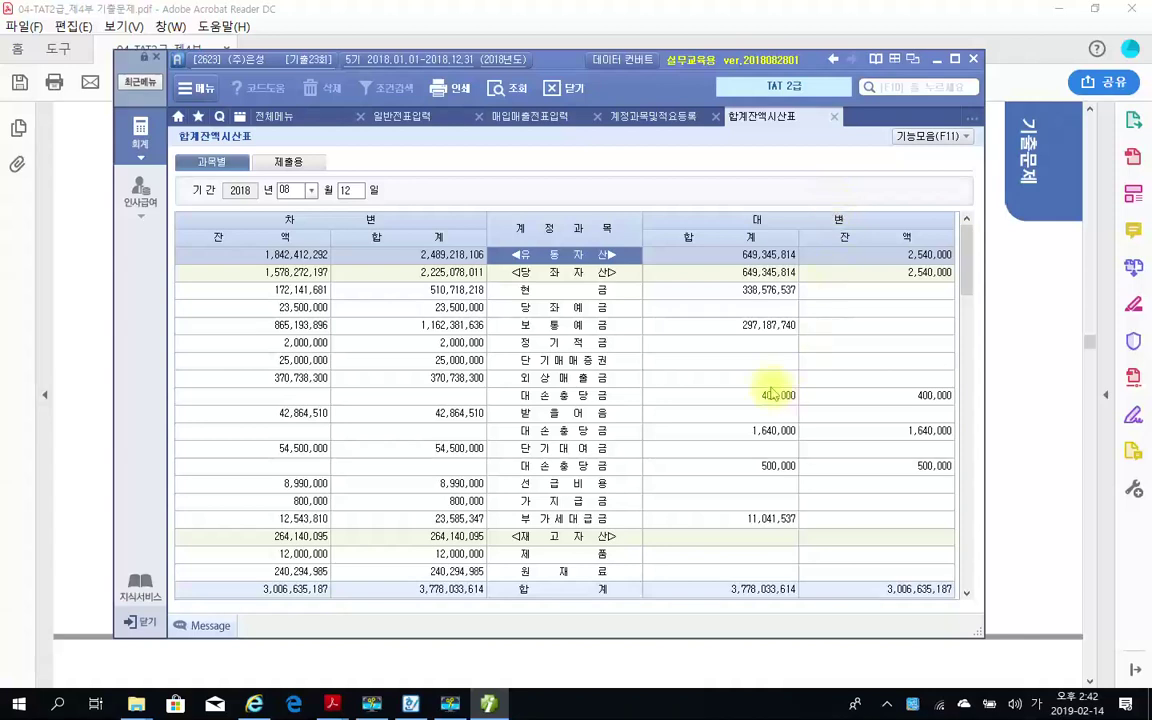
Step: Examine 단기대여금 and its 대손충당금 balance, mark them along with 외상매출금 and 받을어음, and clear the pen marks
{"action": "left_click", "coordinate": [581, 455]}
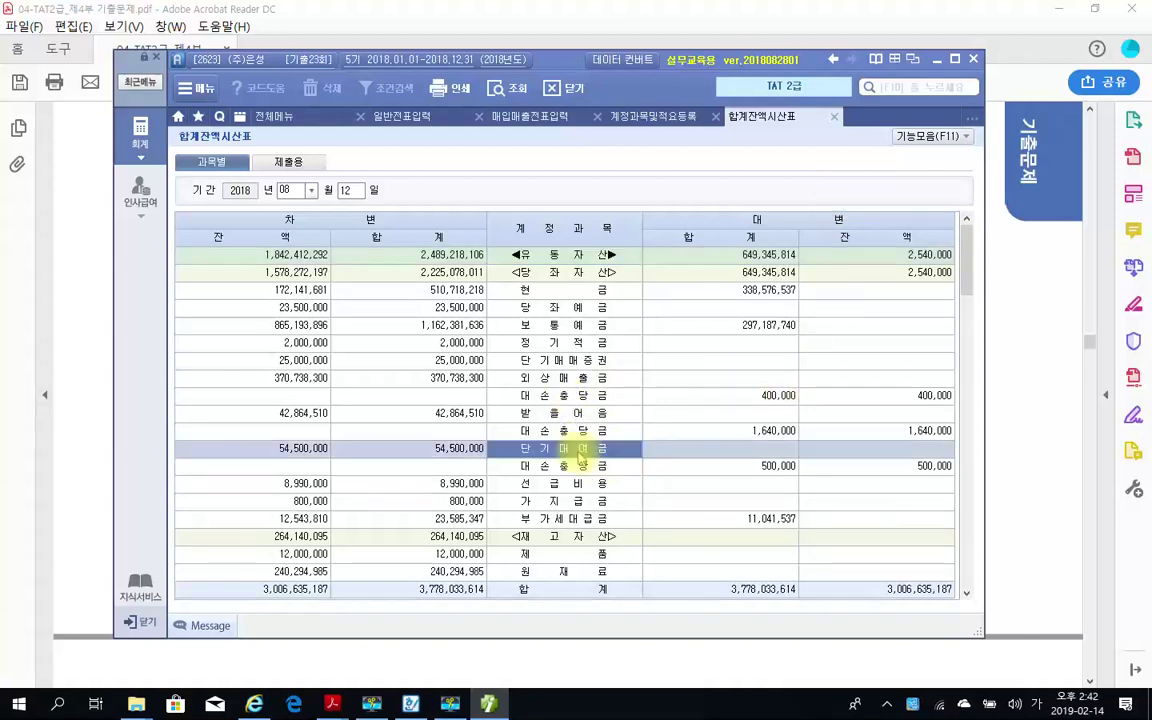
{"action": "left_click", "coordinate": [579, 468]}
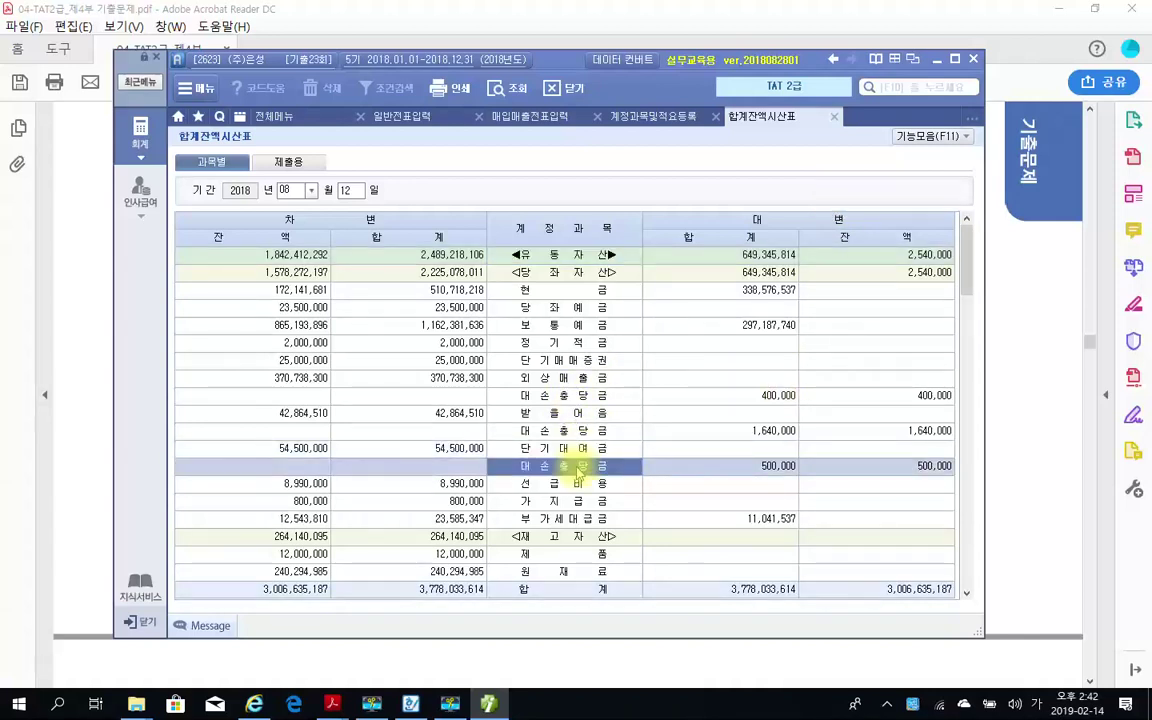
{"action": "mouse_move", "coordinate": [915, 488]}
{"action": "left_mouse_down"}
{"action": "mouse_move", "coordinate": [962, 442]}
{"action": "mouse_move", "coordinate": [955, 510]}
{"action": "left_mouse_up"}
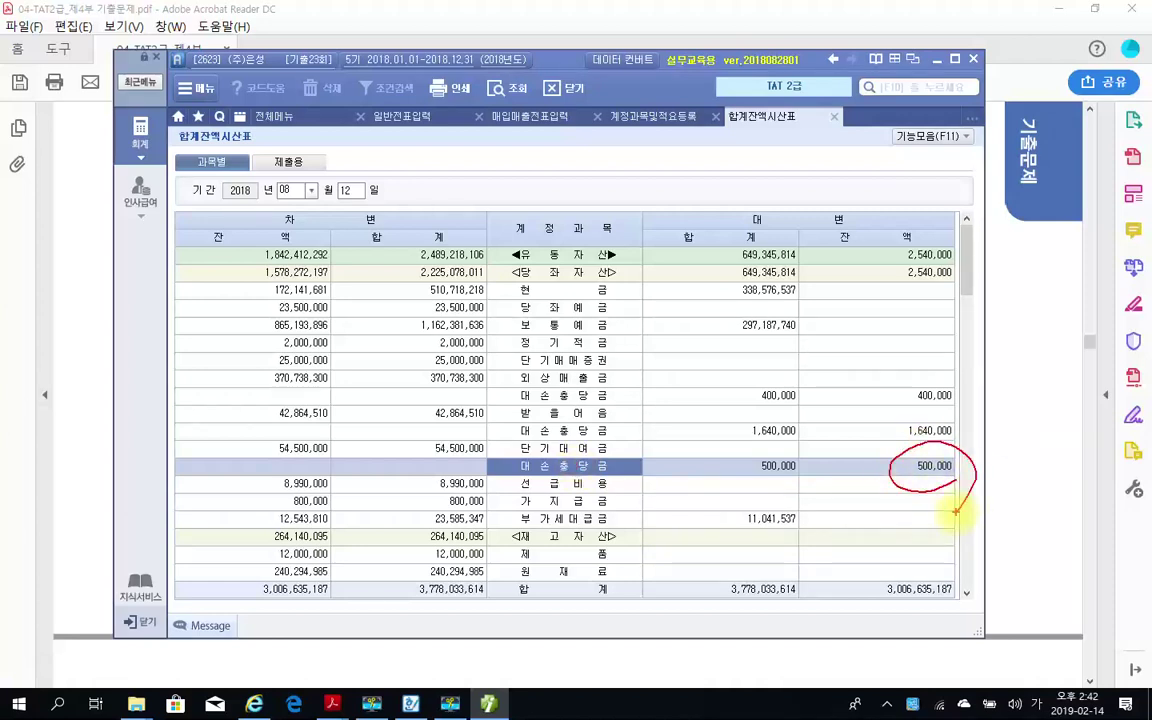
{"action": "mouse_move", "coordinate": [458, 463]}
{"action": "left_mouse_down"}
{"action": "mouse_move", "coordinate": [412, 474]}
{"action": "mouse_move", "coordinate": [438, 498]}
{"action": "left_mouse_up"}
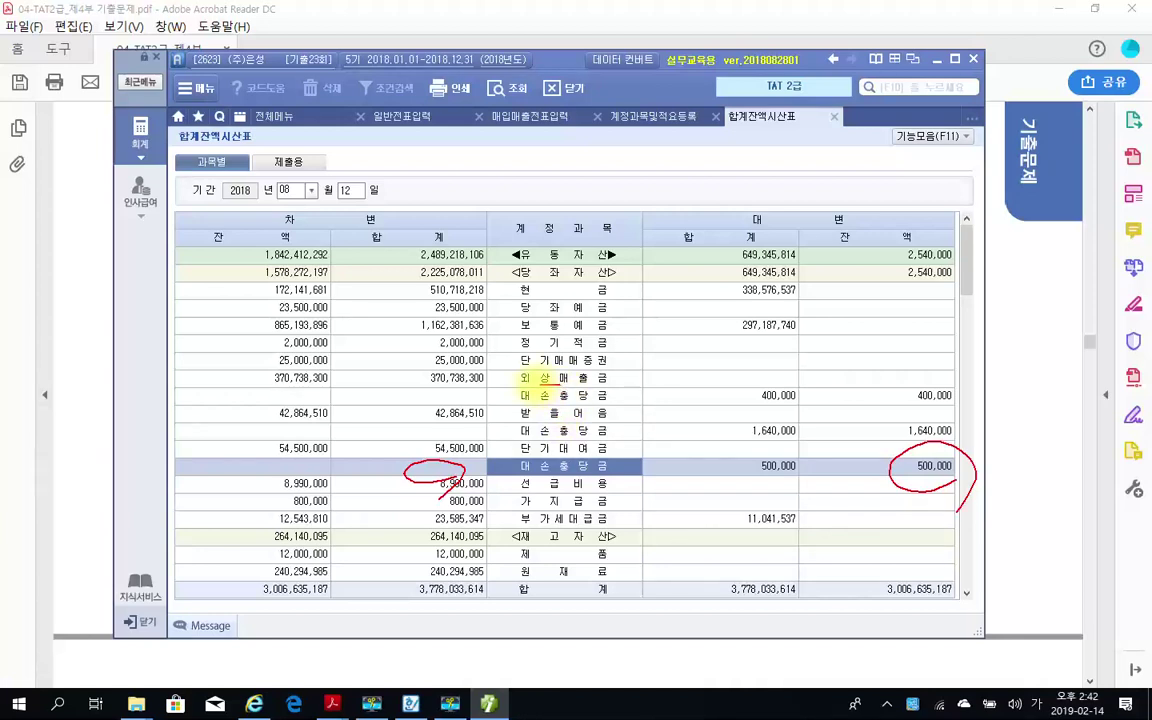
{"action": "mouse_move", "coordinate": [548, 384]}
{"action": "left_mouse_down"}
{"action": "mouse_move", "coordinate": [558, 419]}
{"action": "mouse_move", "coordinate": [607, 418]}
{"action": "left_mouse_up"}
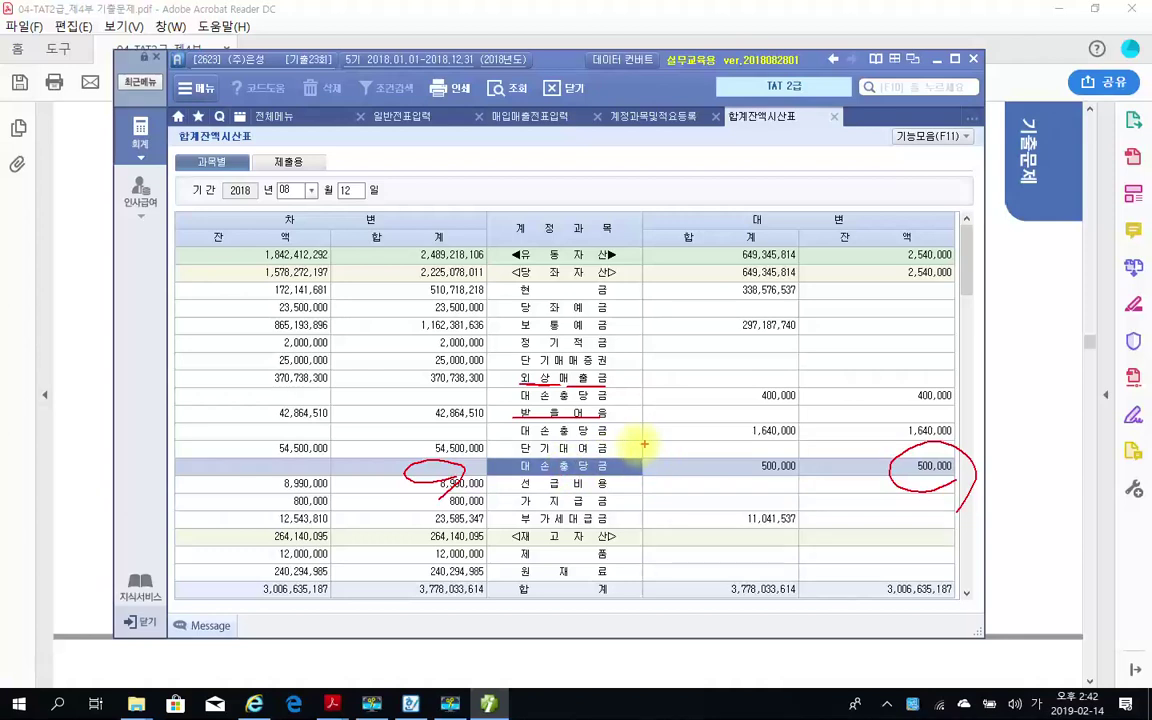
{"action": "left_click_drag", "start_coordinate": [635, 446], "coordinate": [660, 438]}
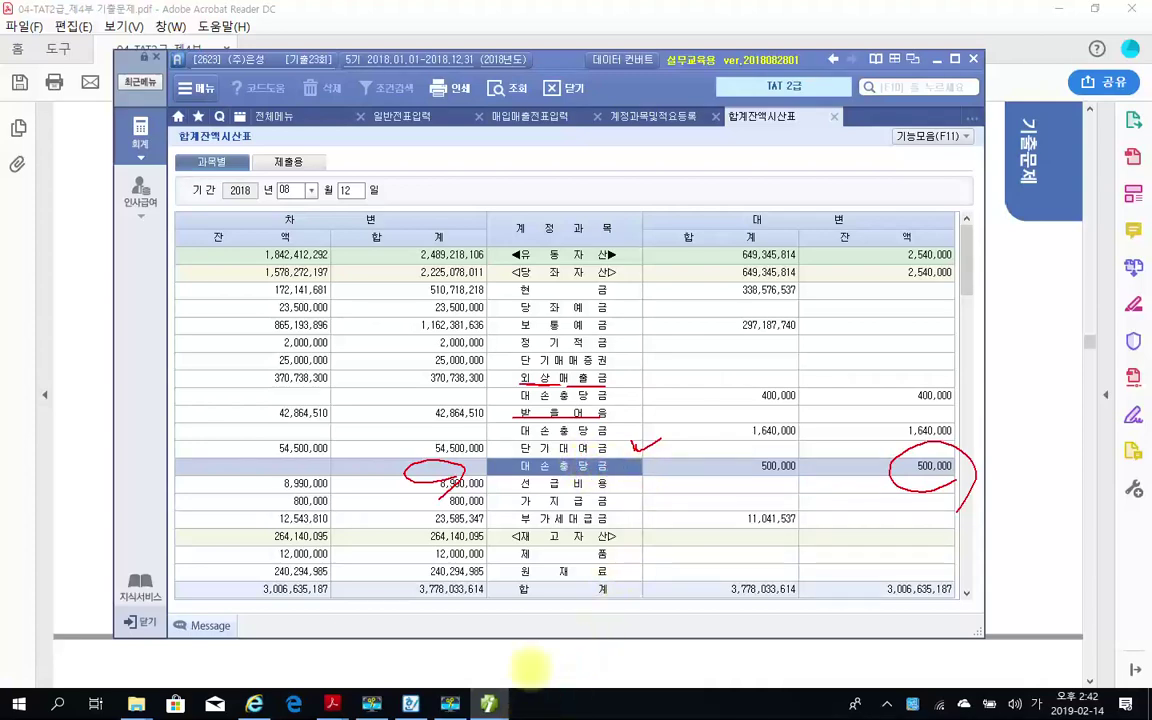
{"action": "key", "text": "Escape"}
Step: Recheck problem 3 in the PDF and return to Smart A's 일반전표입력 with the date set to August 12
{"action": "left_click", "coordinate": [495, 706]}
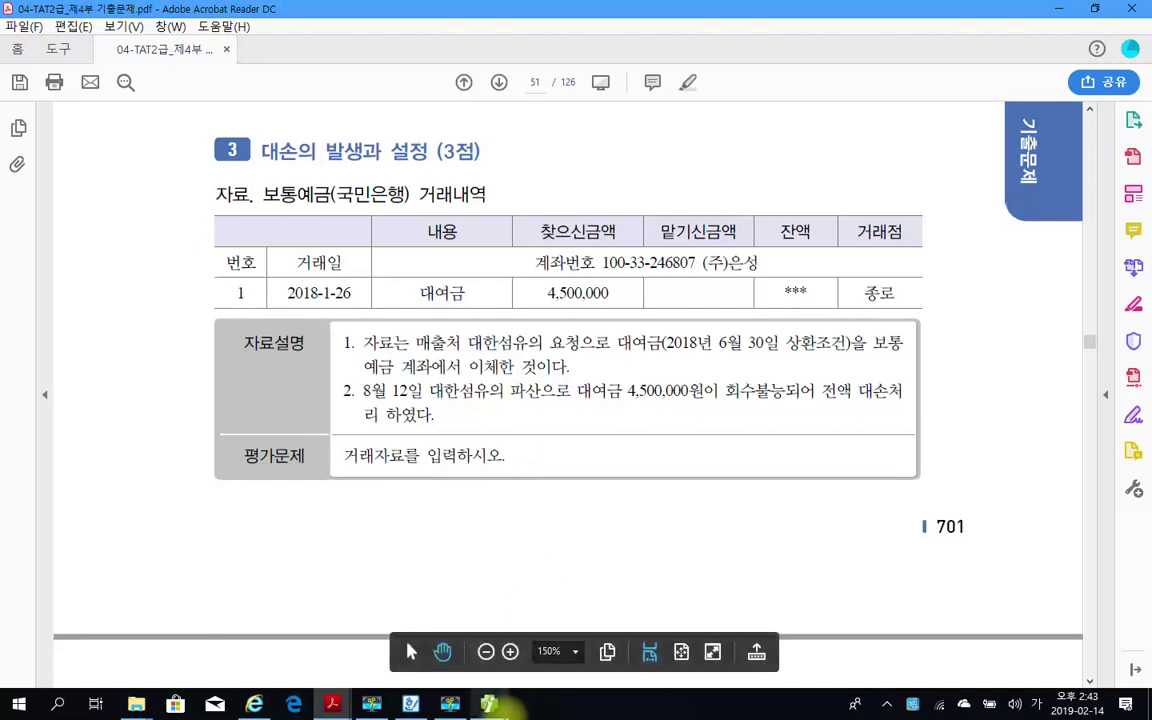
{"action": "left_click", "coordinate": [488, 704]}
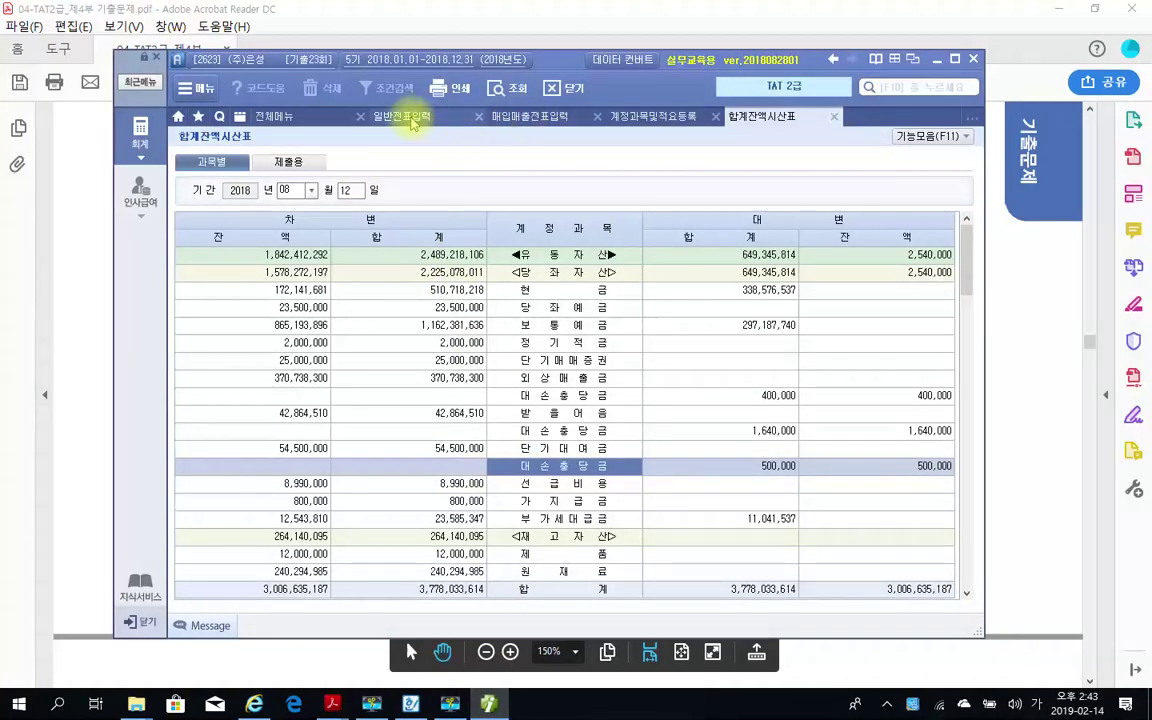
{"action": "left_click", "coordinate": [405, 116]}
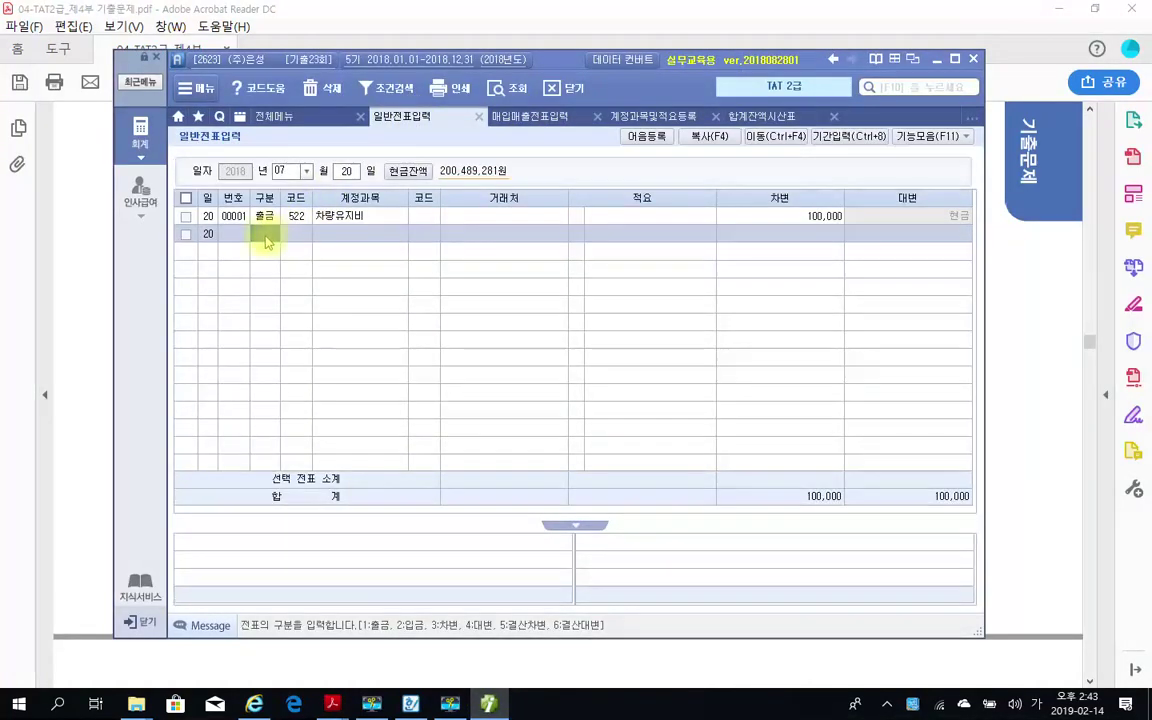
{"action": "type", "text": "08"}
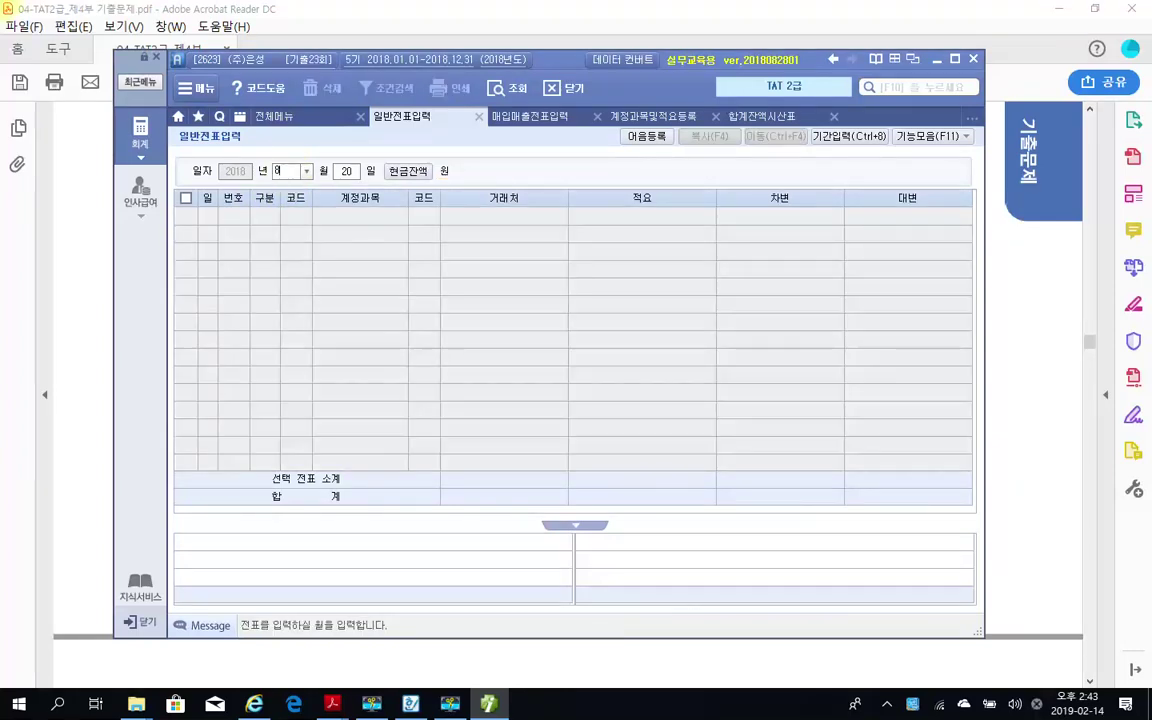
{"action": "key", "text": "Return"}
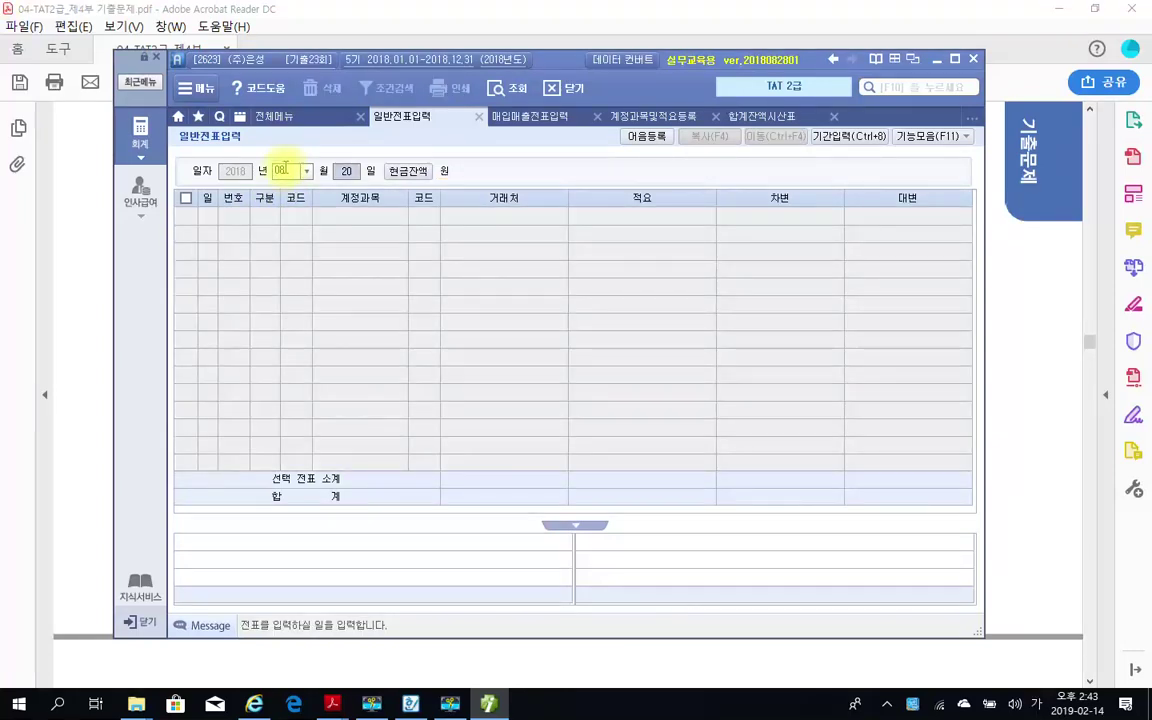
{"action": "type", "text": "12"}
{"action": "key", "text": "Return"}
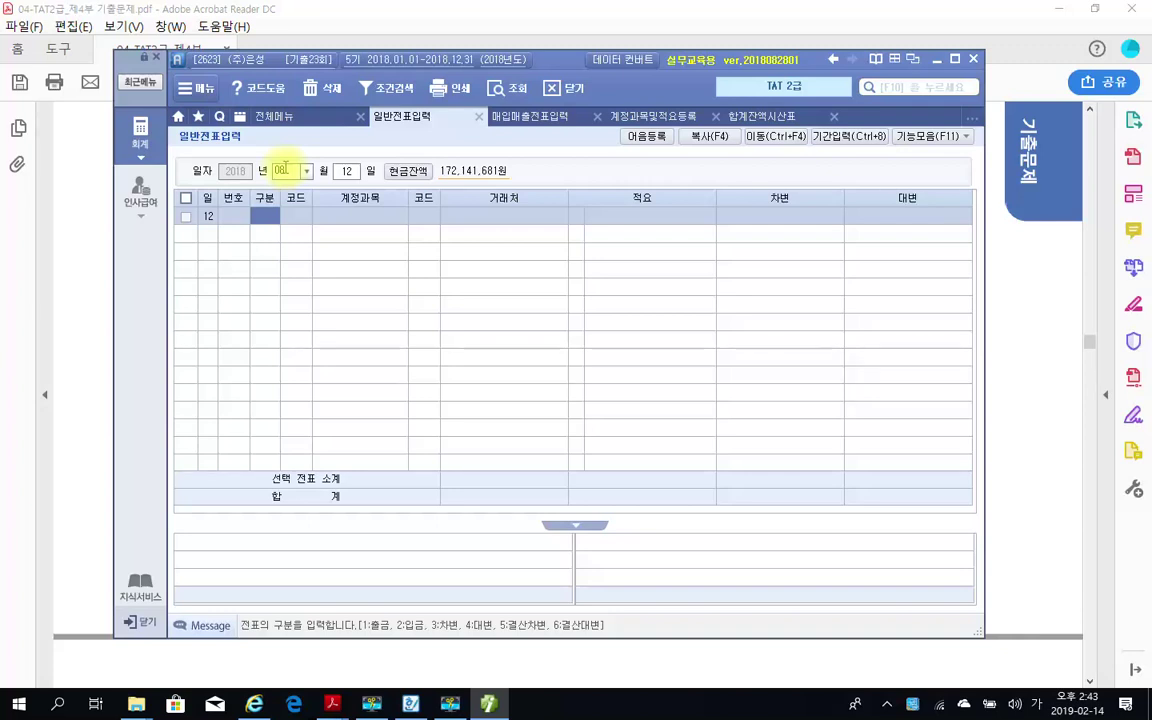
Step: Start a credit line in the August 12 journal entry with account 114 단기대여금
{"action": "type", "text": "4"}
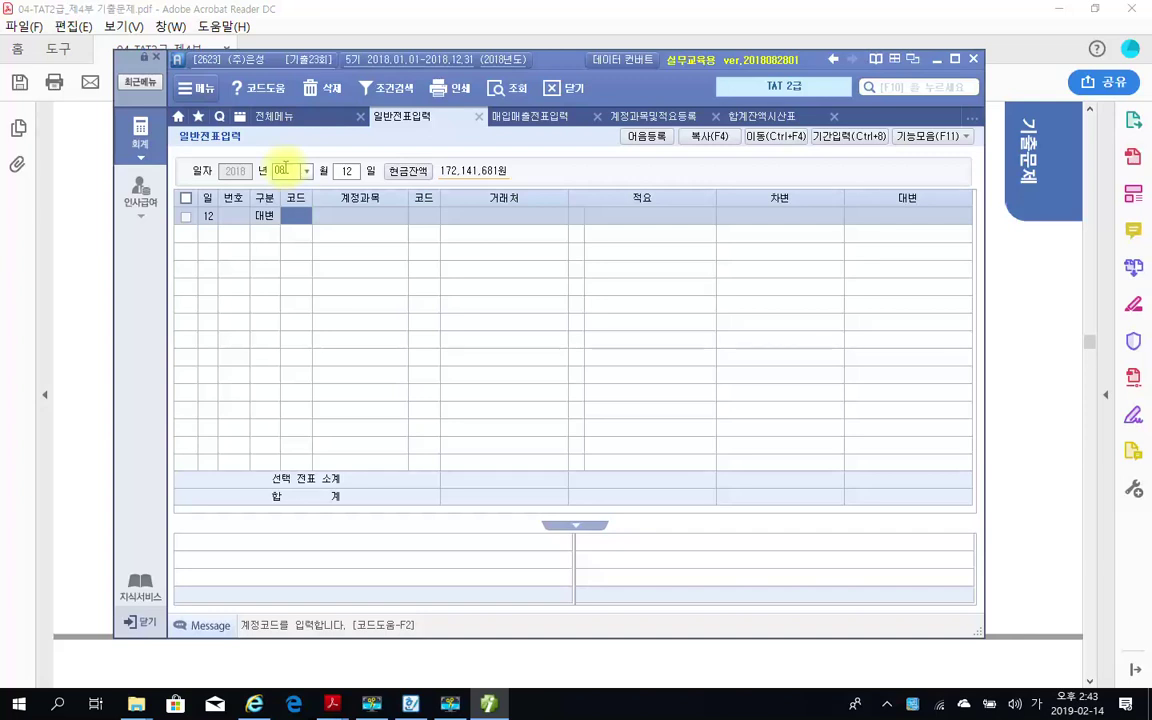
{"action": "type", "text": "단기"}
{"action": "key", "text": "Return"}
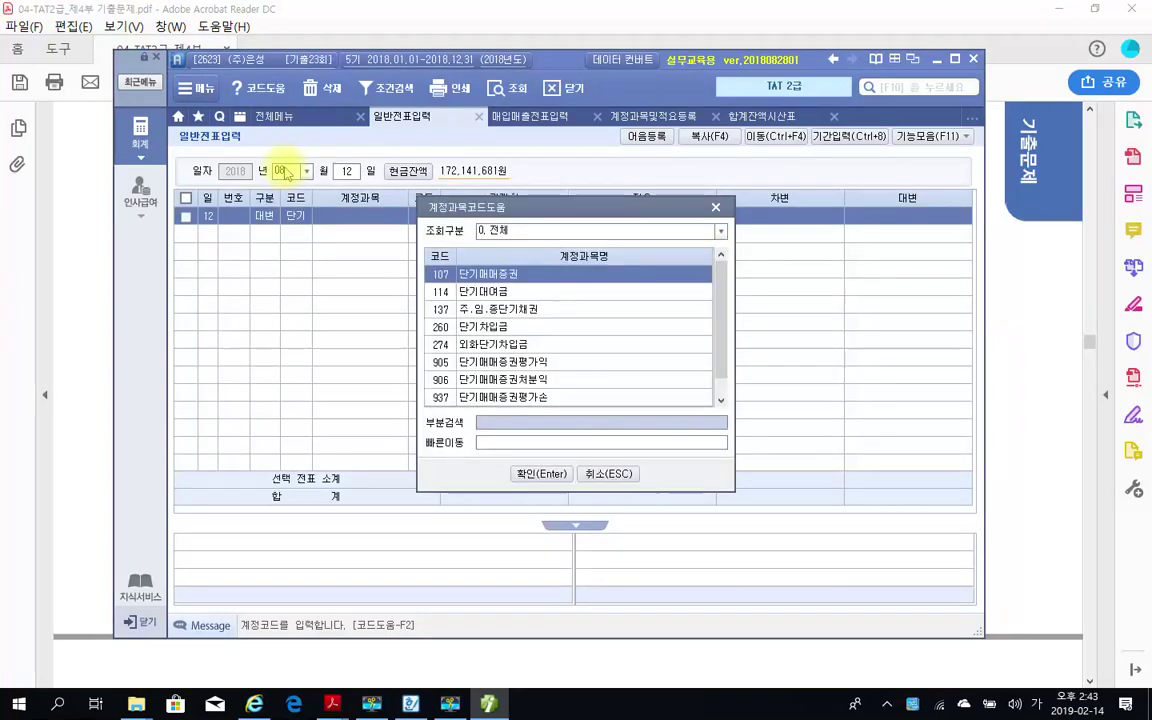
{"action": "key", "text": "Down"}
{"action": "key", "text": "Return"}
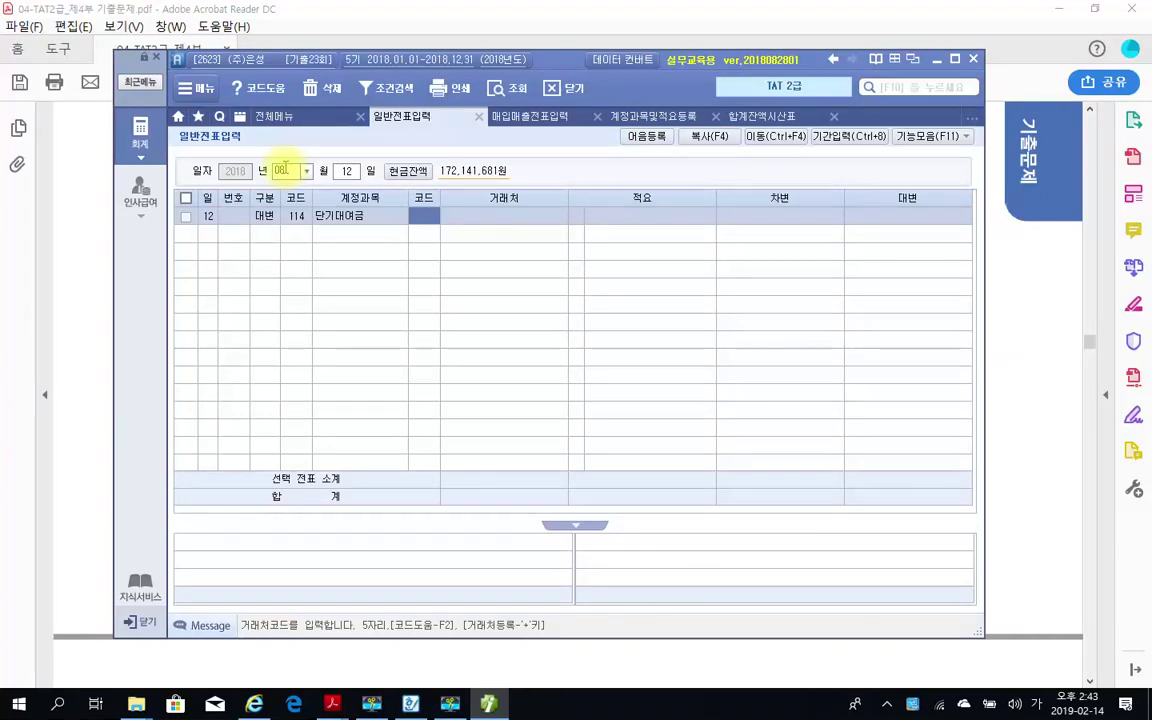
Step: Set the credit line's partner to 대한섬유 and its amount to 4,500,000, leaving the description blank
{"action": "key", "text": "F2"}
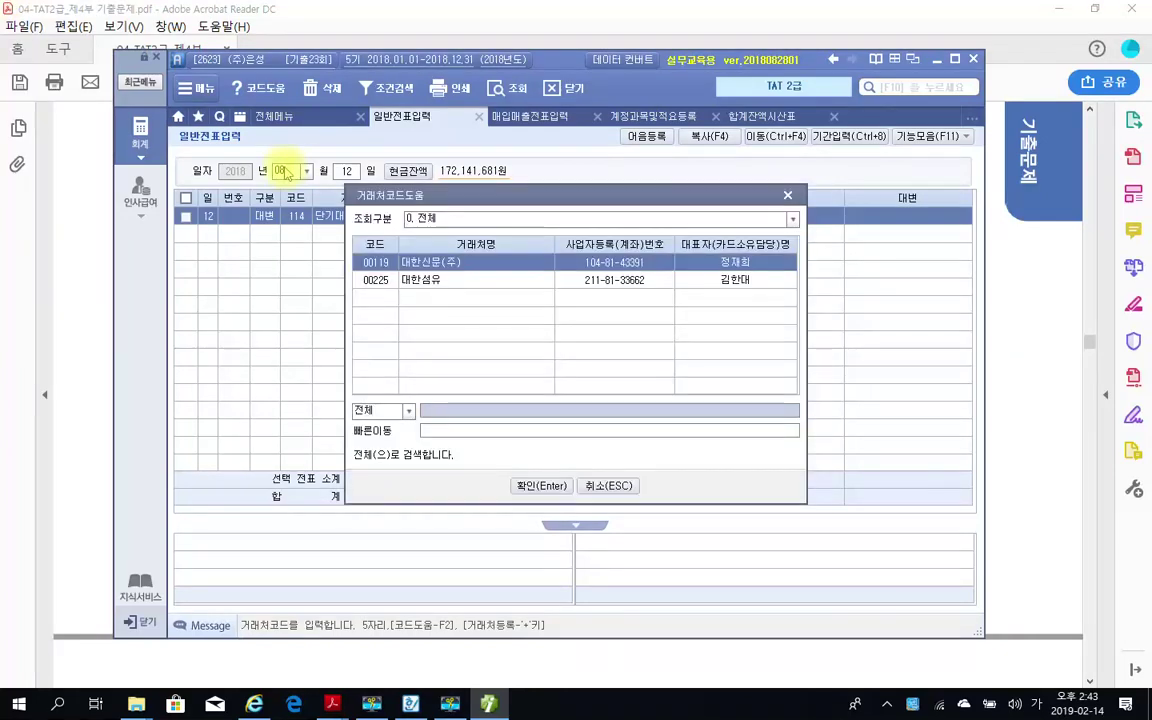
{"action": "key", "text": "Down"}
{"action": "key", "text": "Return"}
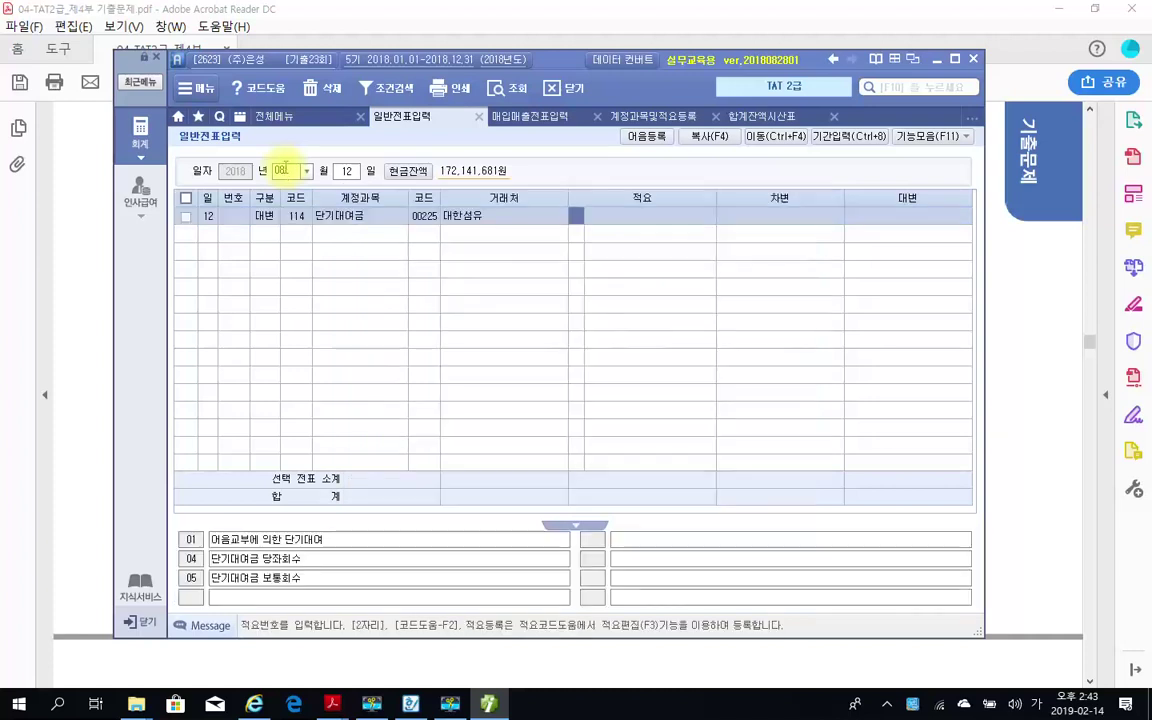
{"action": "key", "text": "Return"}
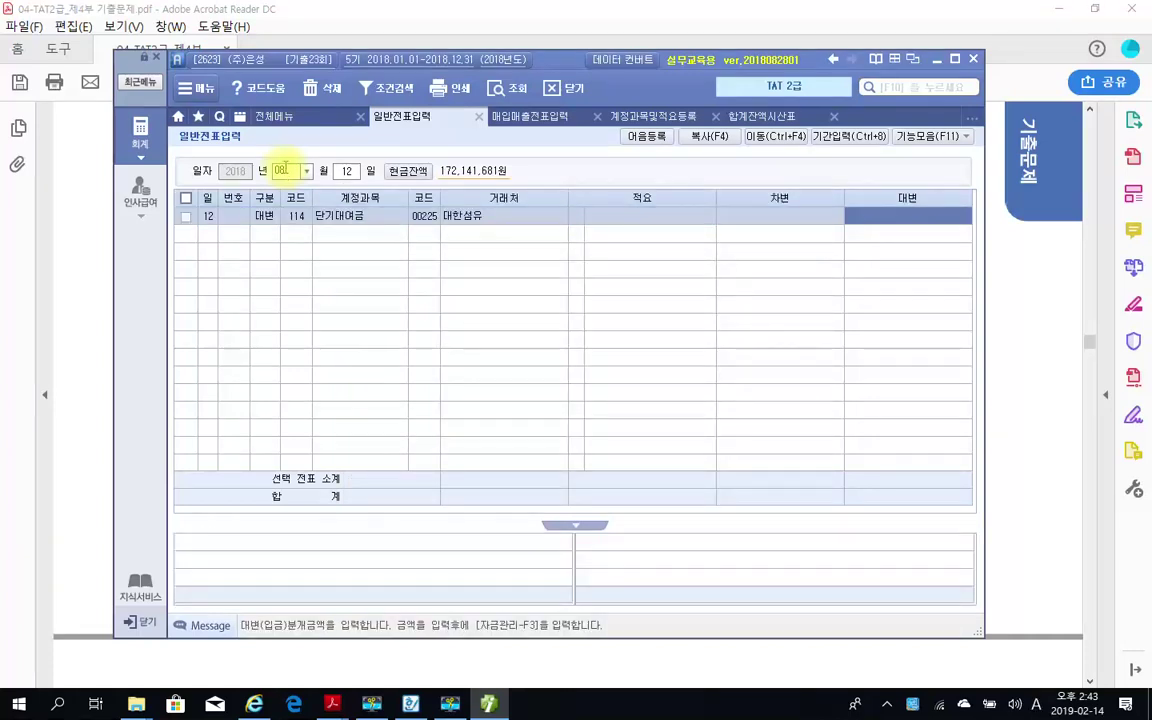
{"action": "type", "text": "4500000"}
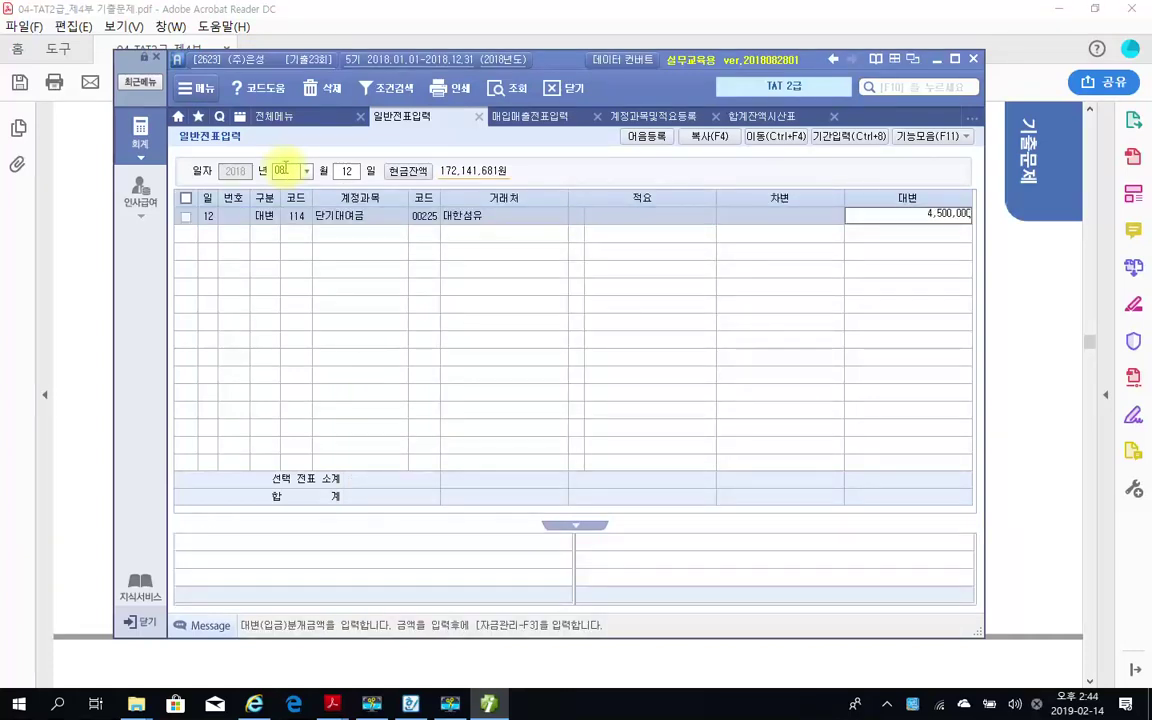
{"action": "key", "text": "Return"}
Step: Start a debit line in the August 12 journal entry with account 115 대손충당금
{"action": "key", "text": "3"}
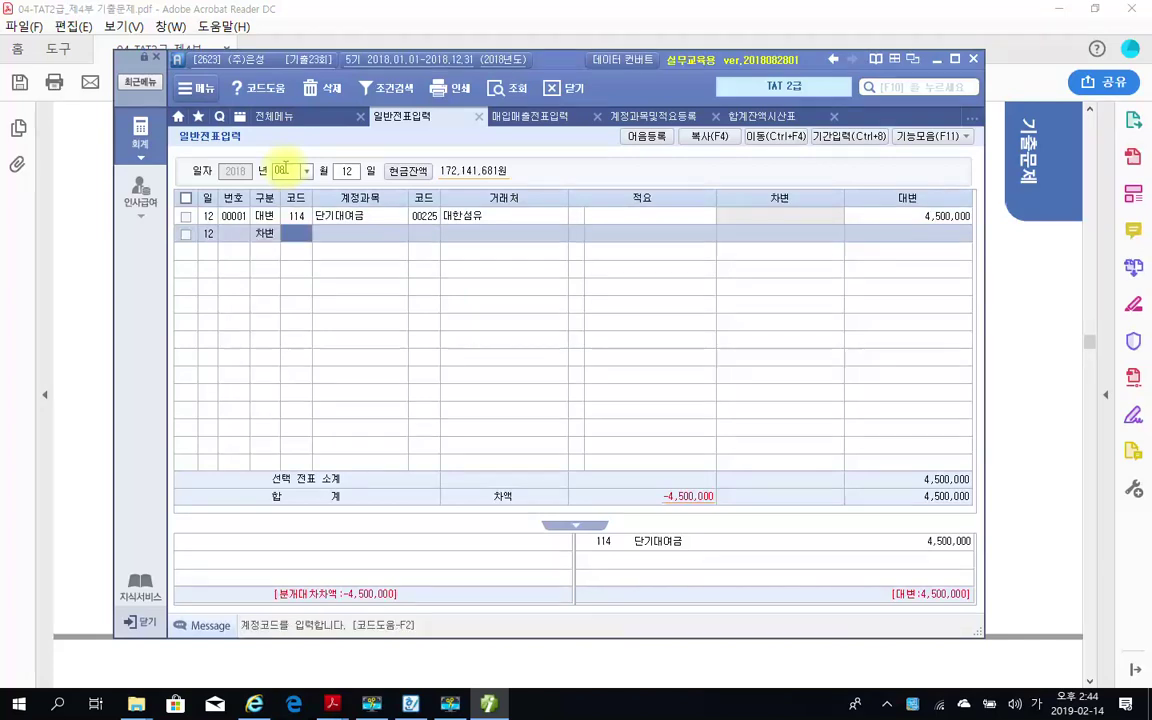
{"action": "type", "text": "11"}
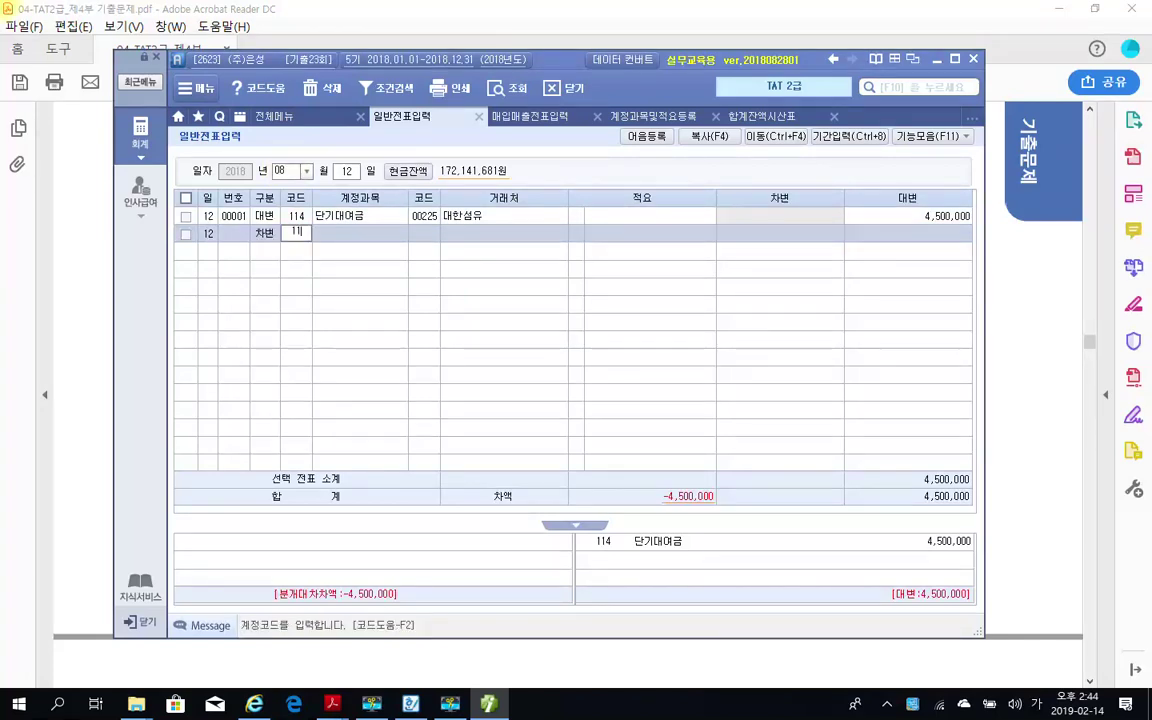
{"action": "type", "text": "5"}
{"action": "key", "text": "Return"}
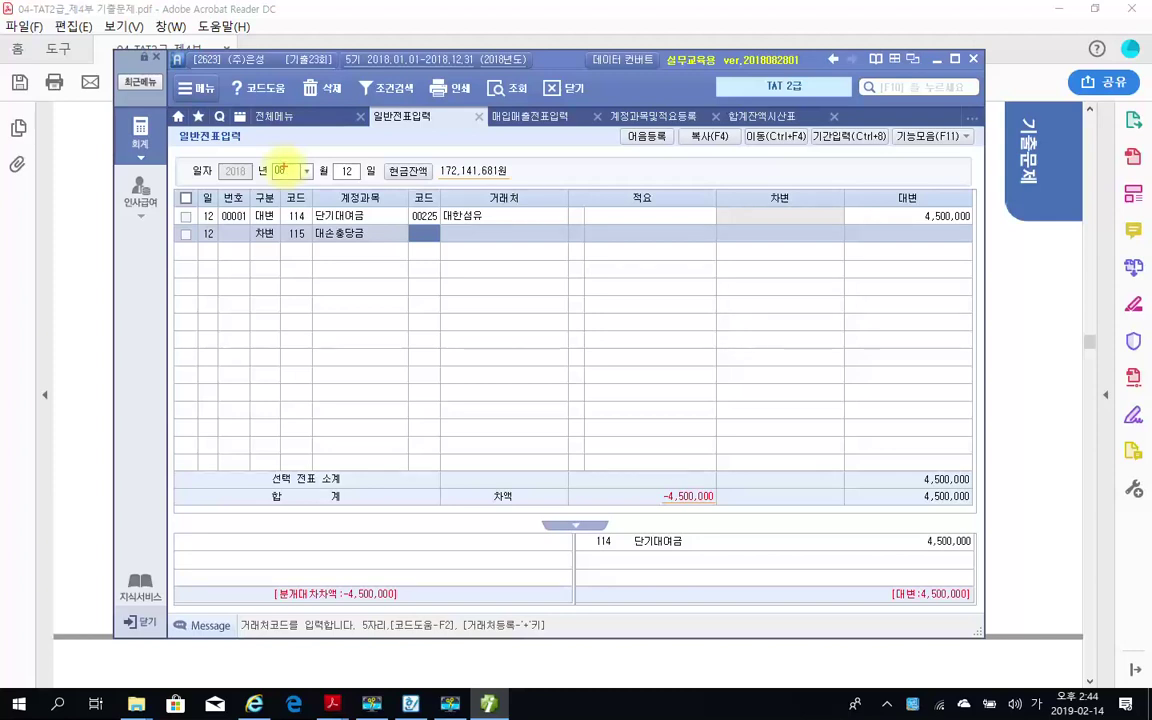
{"action": "mouse_move", "coordinate": [294, 199]}
{"action": "left_mouse_down"}
{"action": "mouse_move", "coordinate": [290, 226]}
{"action": "mouse_move", "coordinate": [308, 212]}
{"action": "mouse_move", "coordinate": [281, 231]}
{"action": "mouse_move", "coordinate": [308, 244]}
{"action": "left_mouse_up"}
{"action": "left_click", "coordinate": [286, 169]}
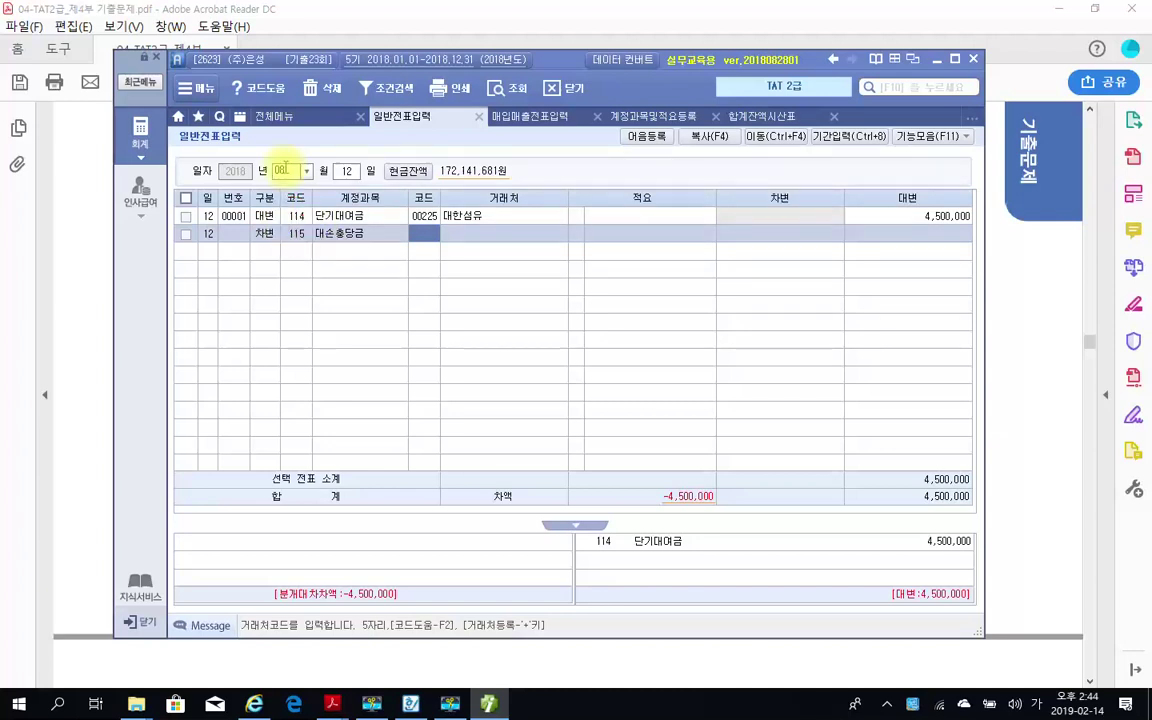
Step: Set the 대손충당금 debit line's amount to 500,000, leaving its partner and description blank
{"action": "left_click", "coordinate": [480, 235]}
{"action": "key", "text": "Return"}
{"action": "key", "text": "Return"}
{"action": "type", "text": "500,"}
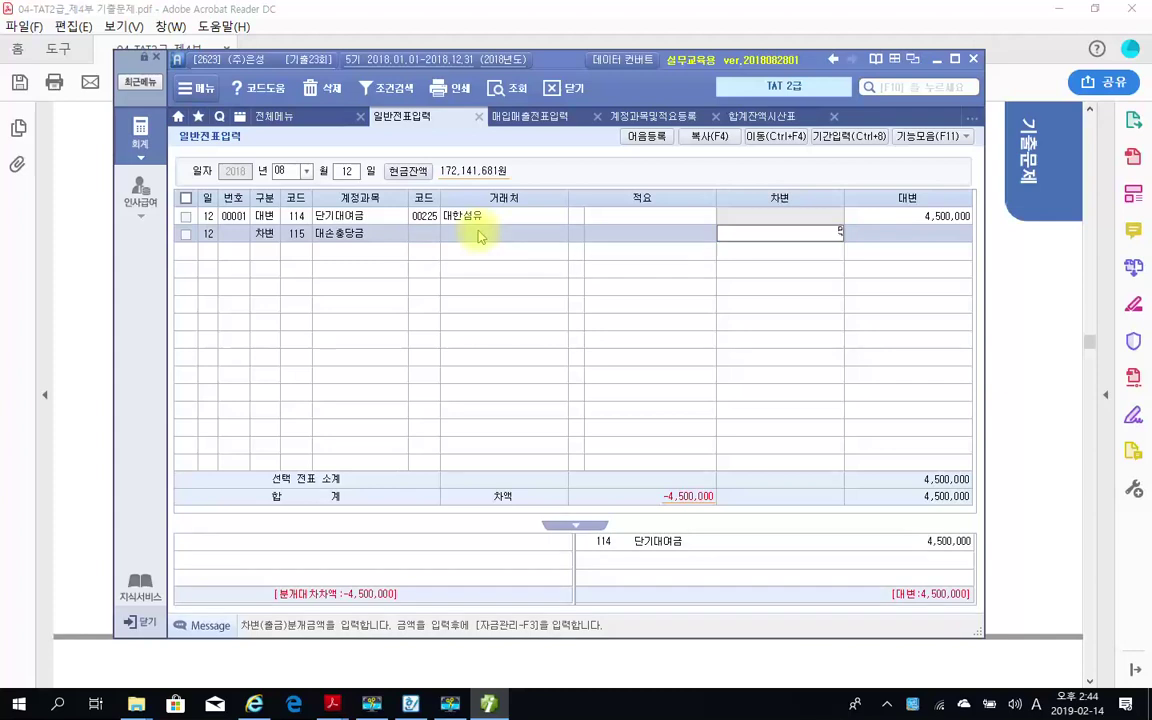
{"action": "type", "text": "000"}
{"action": "key", "text": "Return"}
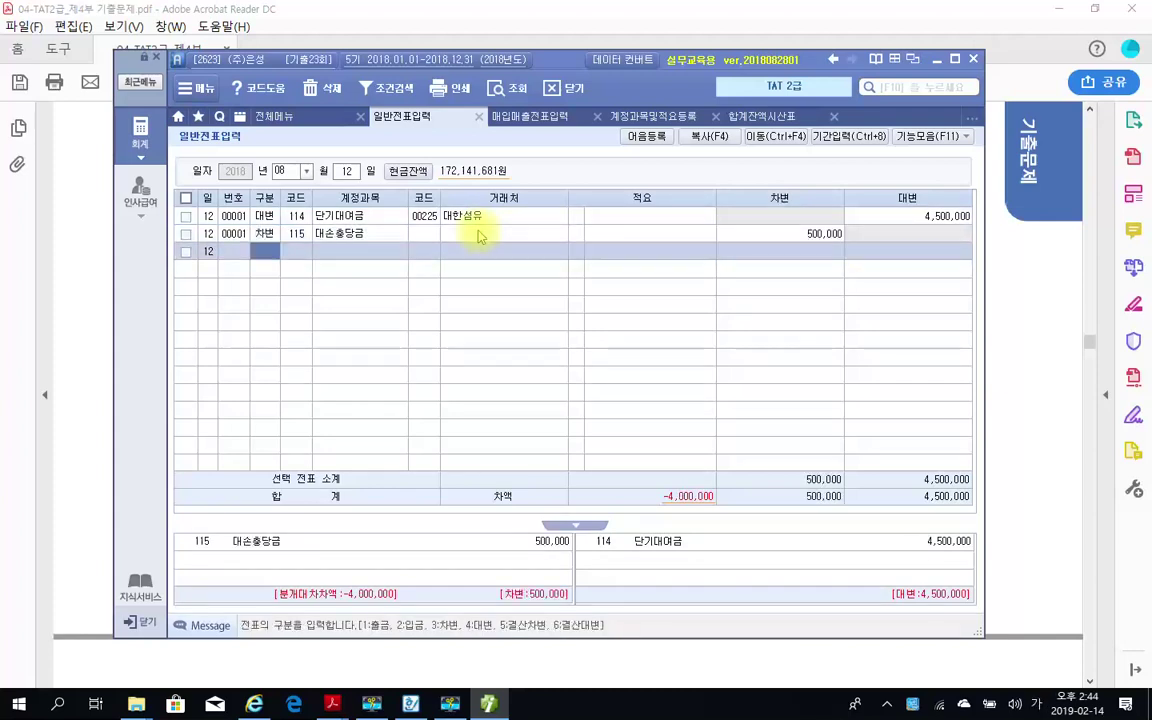
Step: Start another debit line by looking up 기타 accounts and choosing 934 기타의대손상각비
{"action": "type", "text": "3"}
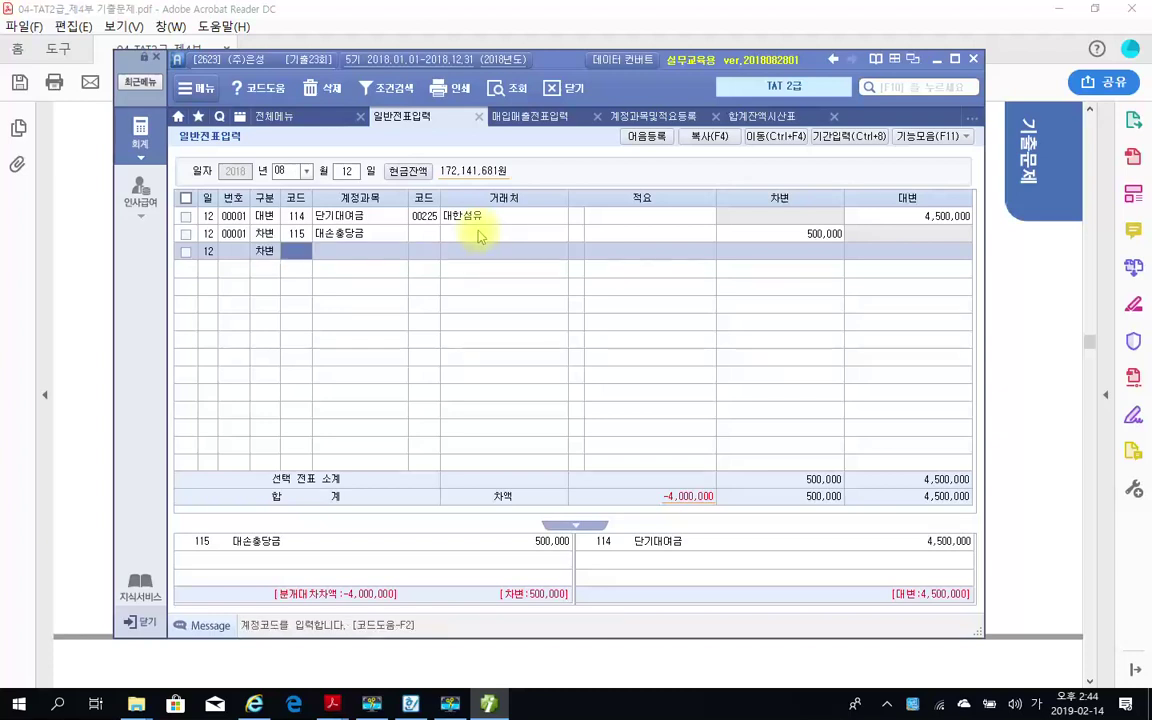
{"action": "type", "text": "기타"}
{"action": "key", "text": "Return"}
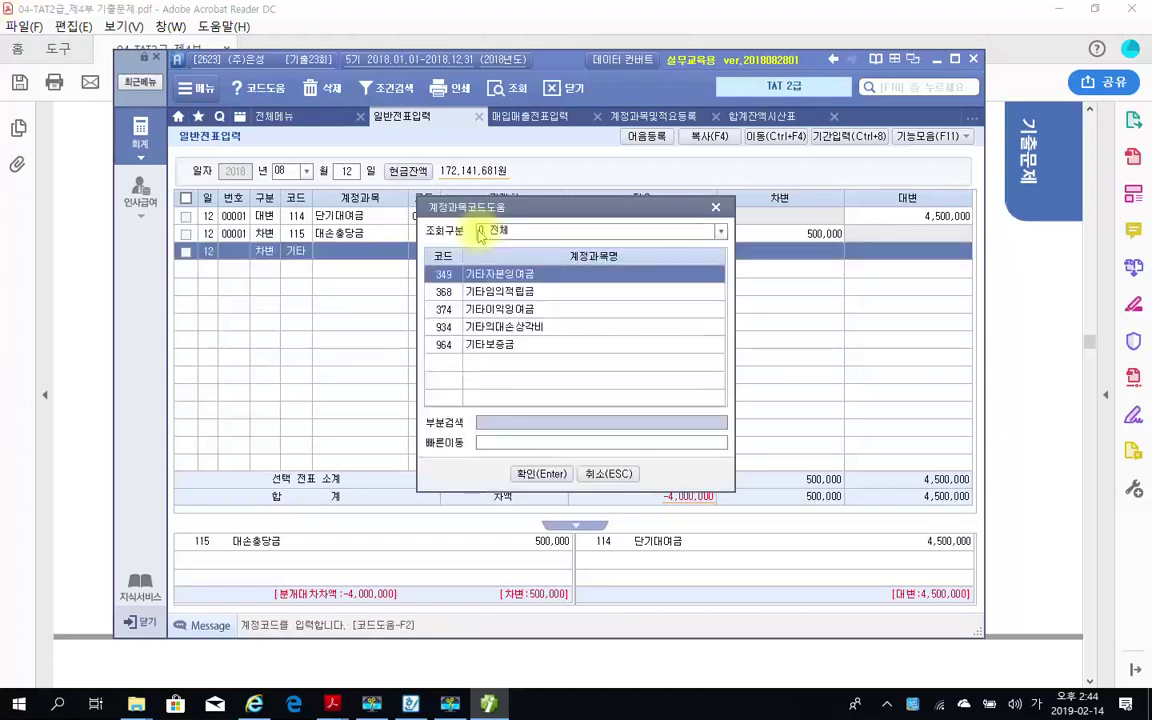
{"action": "key", "text": "Down"}
{"action": "key", "text": "Down"}
{"action": "key", "text": "Down"}
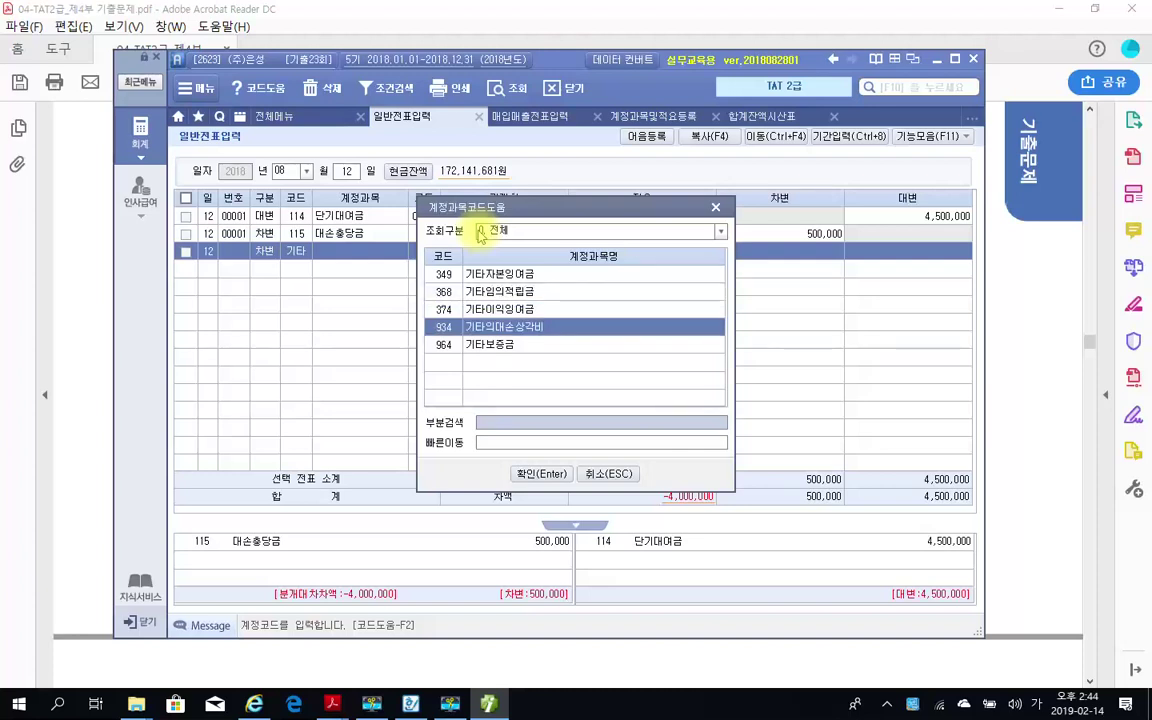
{"action": "key", "text": "Return"}
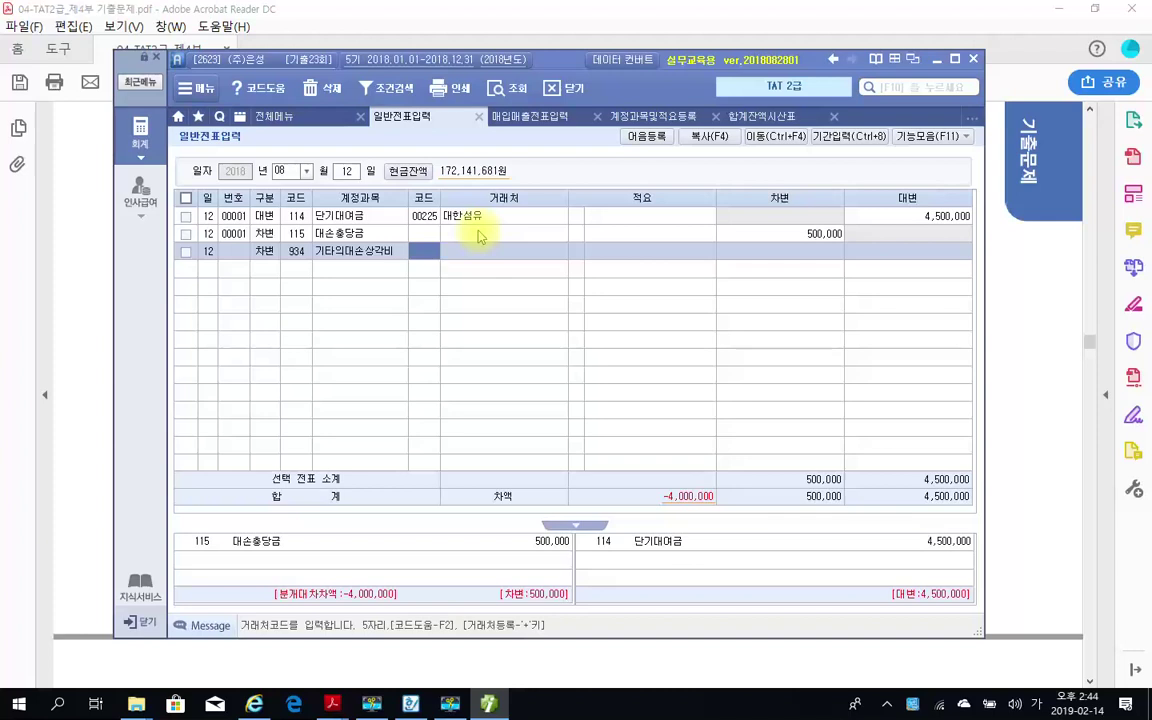
Step: Set the 기타의대손상각비 debit amount to 4,000,000 with no partner or description, and review the entry's lines
{"action": "key", "text": "Return"}
{"action": "key", "text": "Return"}
{"action": "key", "text": "Return"}
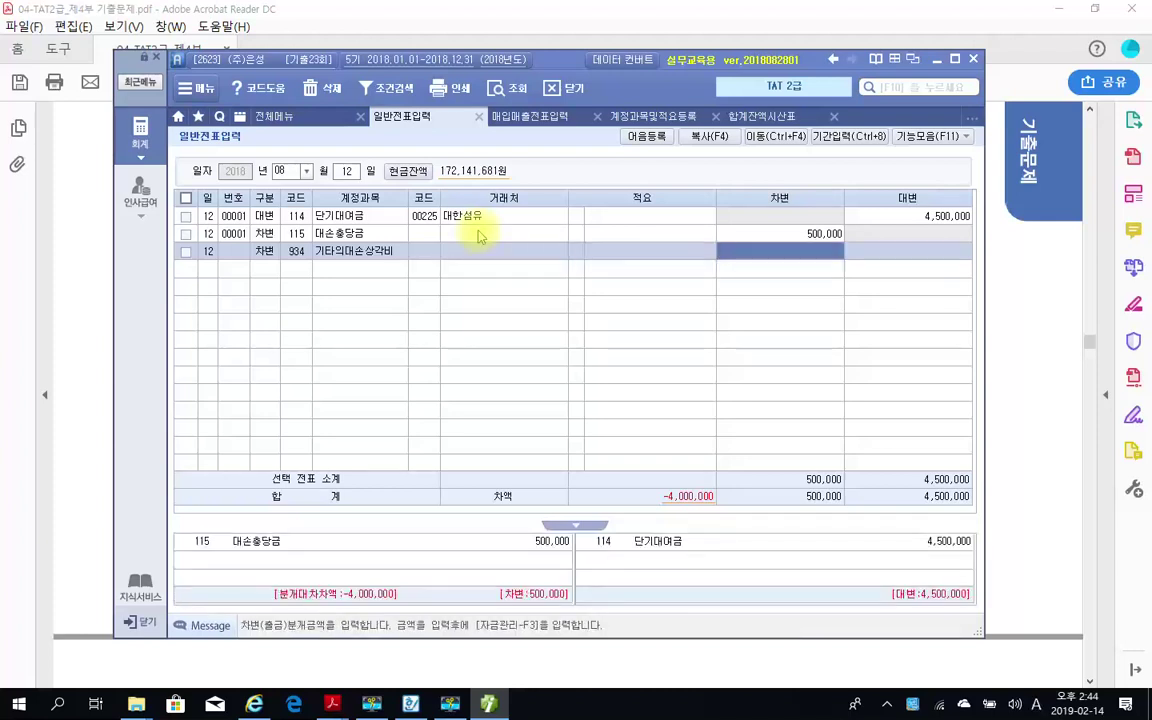
{"action": "type", "text": "4000000"}
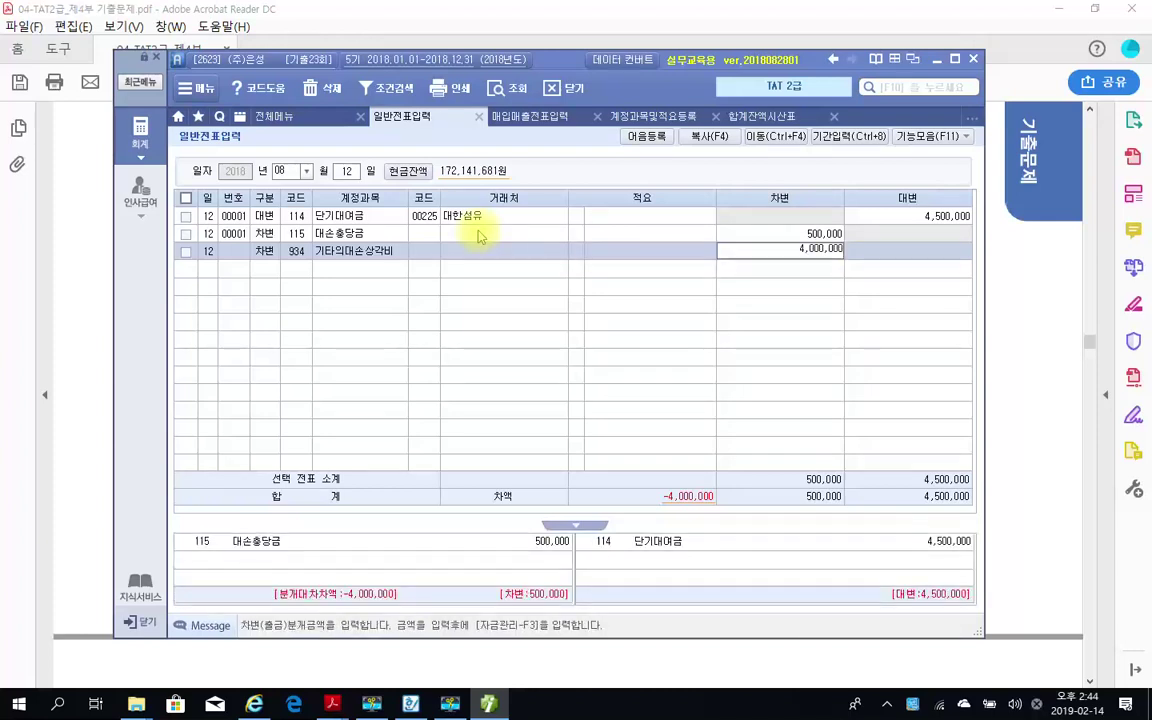
{"action": "key", "text": "Return"}
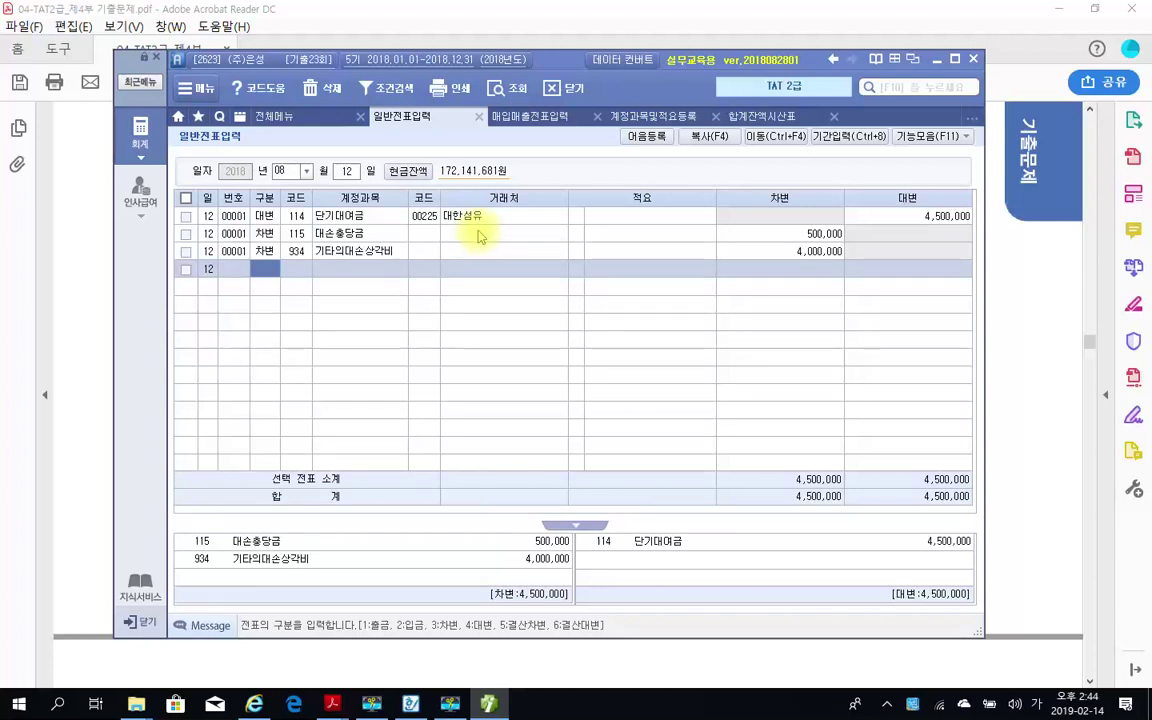
{"action": "left_click", "coordinate": [400, 237]}
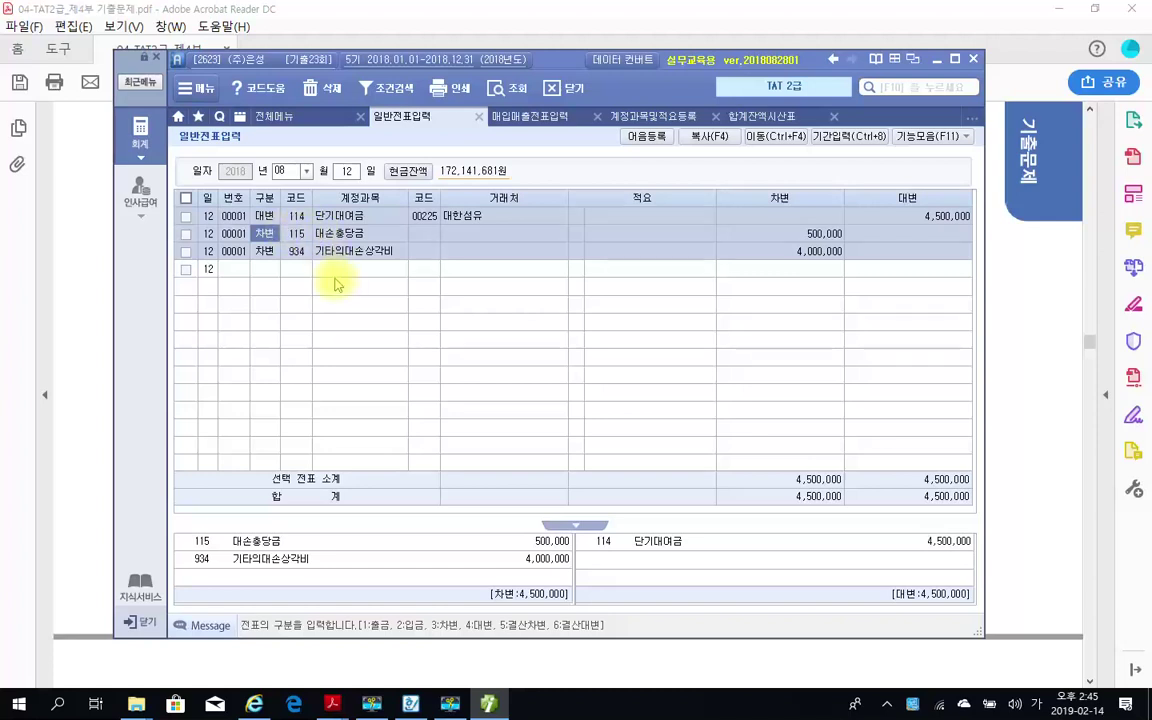
{"action": "key", "text": "Down"}
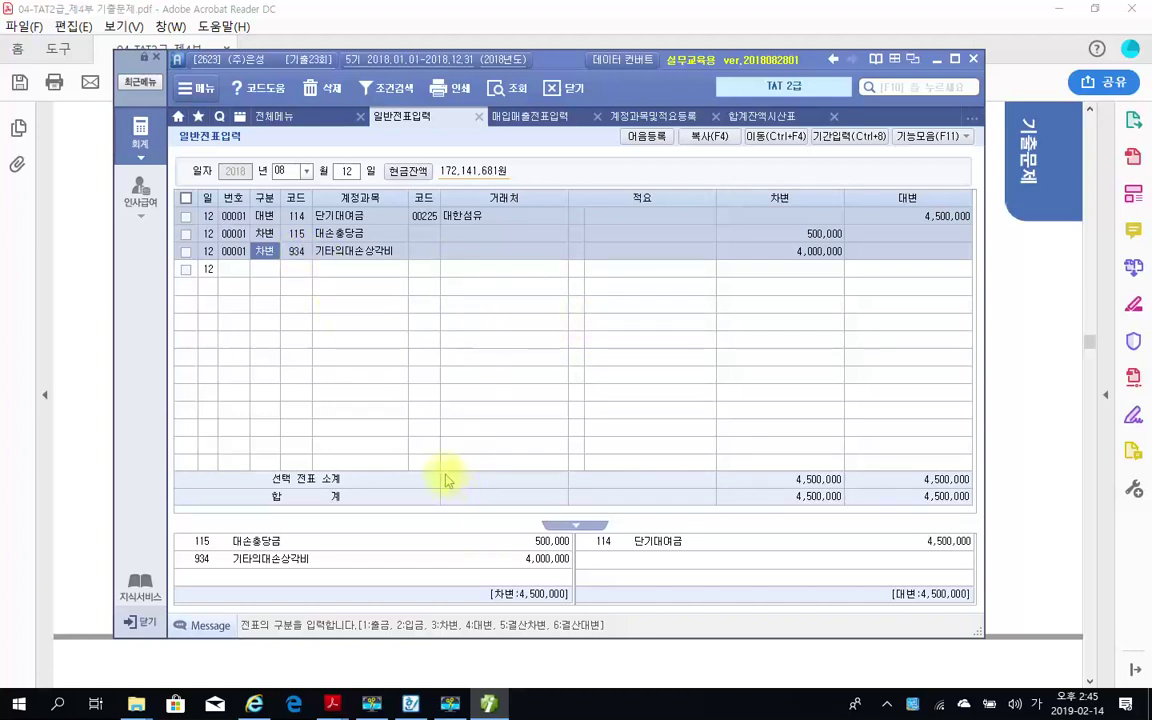
Step: Switch to the exam PDF in Acrobat Reader, go to problem 4's 기부금 영수증, and highlight the donor name (주)은성
{"action": "left_click", "coordinate": [480, 652]}
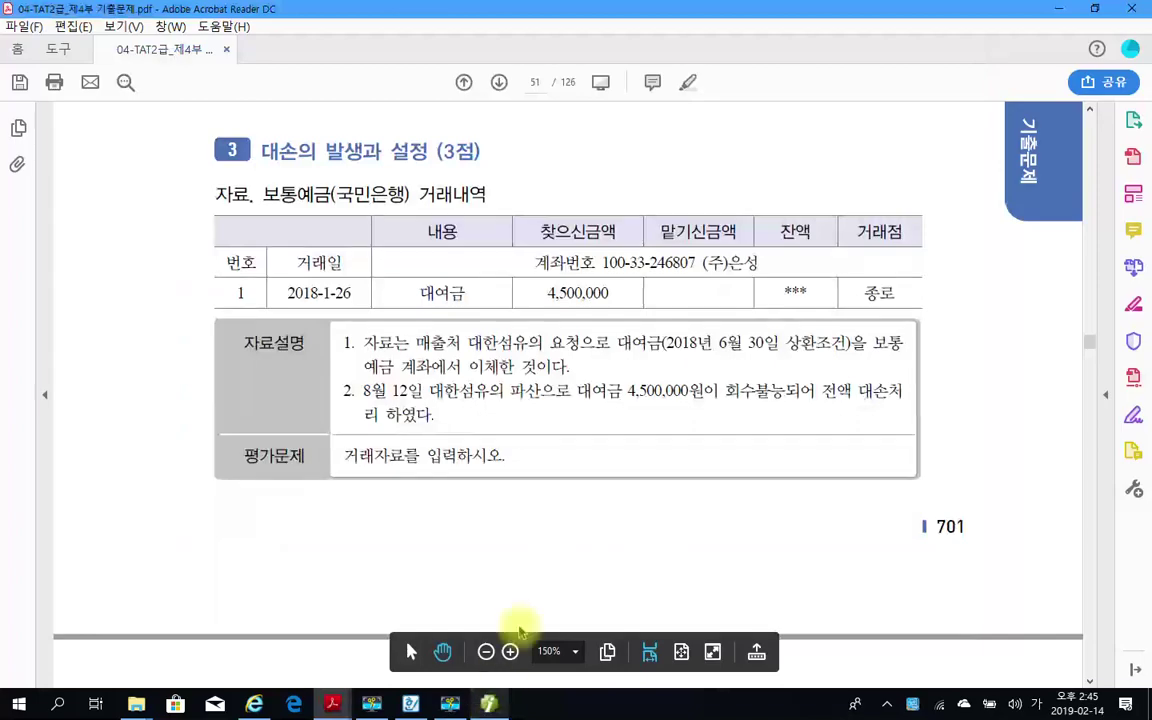
{"action": "scroll", "coordinate": [586, 548], "scroll_direction": "down", "scroll_amount": 10}
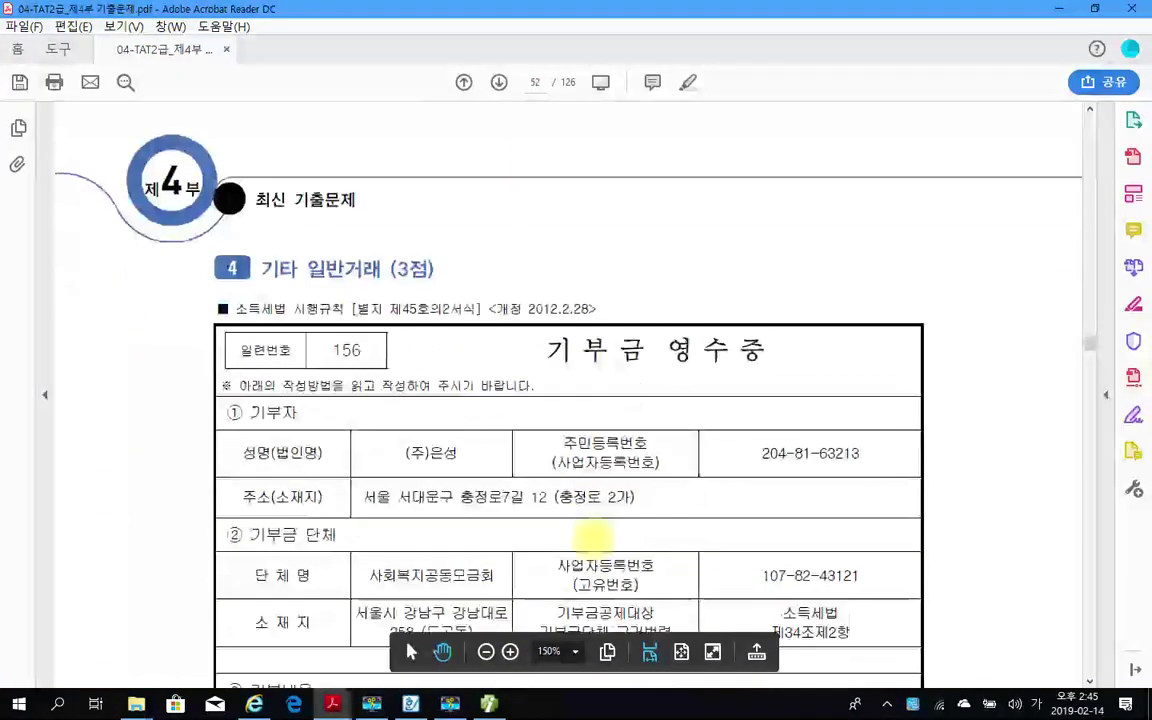
{"action": "scroll", "coordinate": [600, 540], "scroll_direction": "down", "scroll_amount": 1}
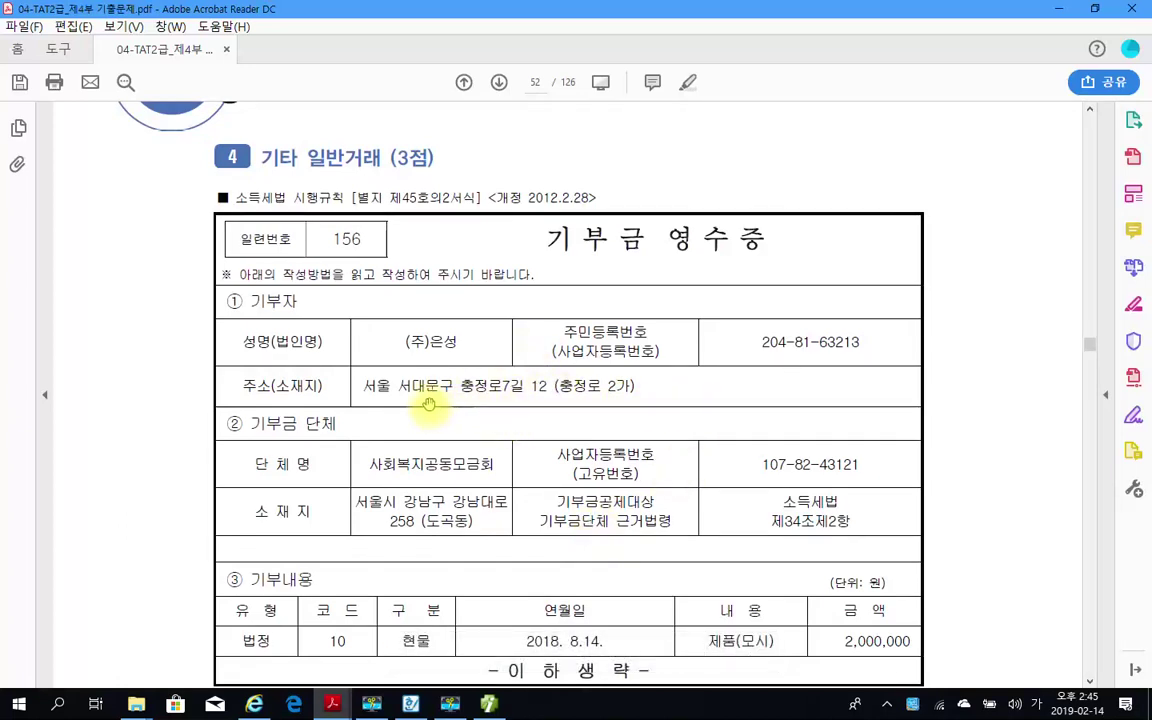
{"action": "scroll", "coordinate": [436, 395], "scroll_direction": "down", "scroll_amount": 2}
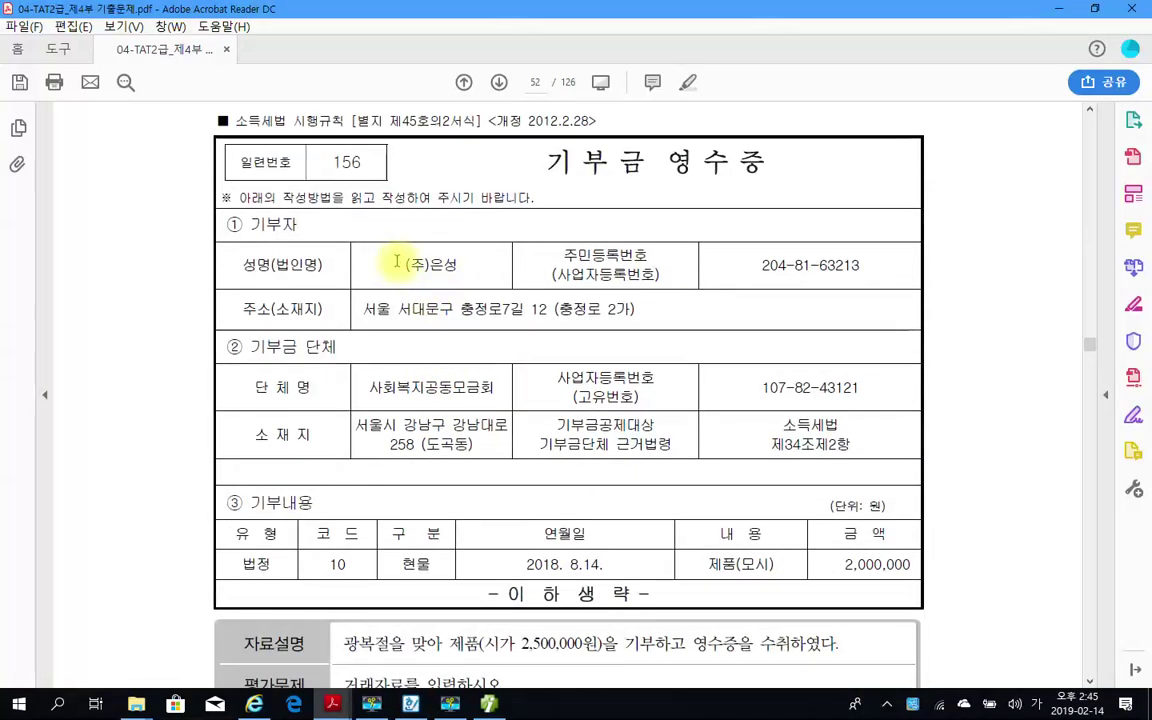
{"action": "left_click_drag", "start_coordinate": [398, 259], "coordinate": [432, 265]}
{"action": "right_click", "coordinate": [428, 266]}
{"action": "left_click", "coordinate": [462, 316]}
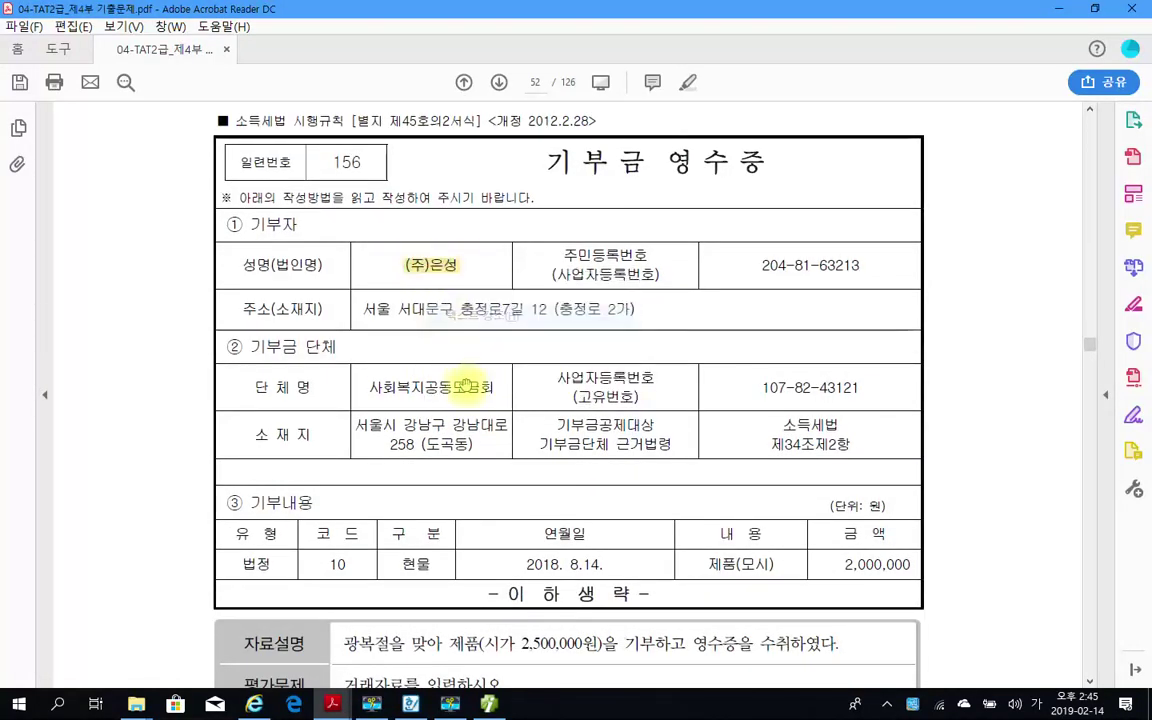
Step: Highlight the donation type 법정 and the amount 2,000,000 in the receipt's 기부내용 table
{"action": "scroll", "coordinate": [440, 400], "scroll_direction": "down", "scroll_amount": 2}
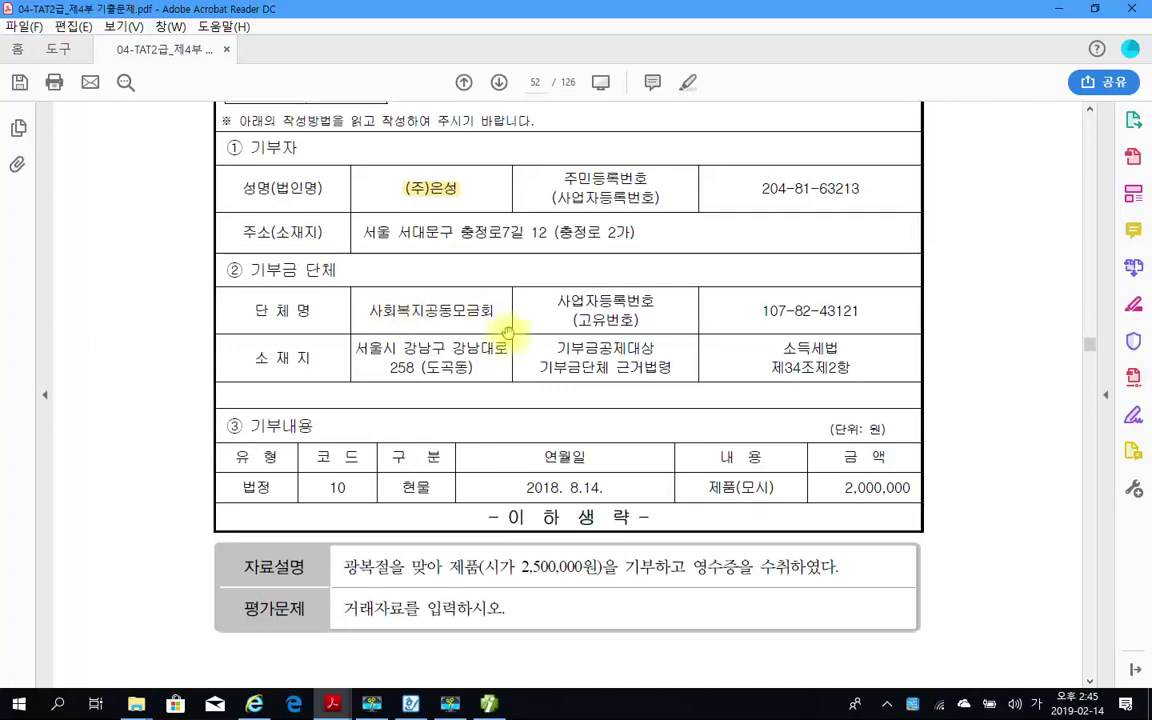
{"action": "scroll", "coordinate": [527, 398], "scroll_direction": "down", "scroll_amount": 1}
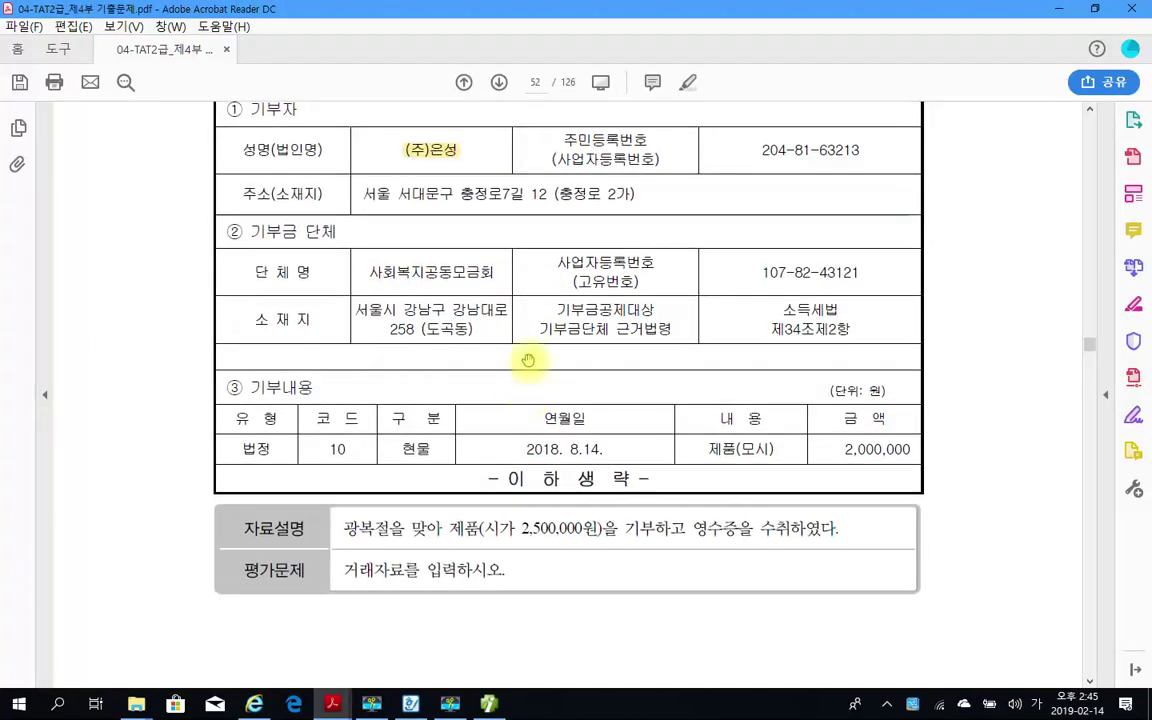
{"action": "left_click_drag", "start_coordinate": [230, 449], "coordinate": [268, 450]}
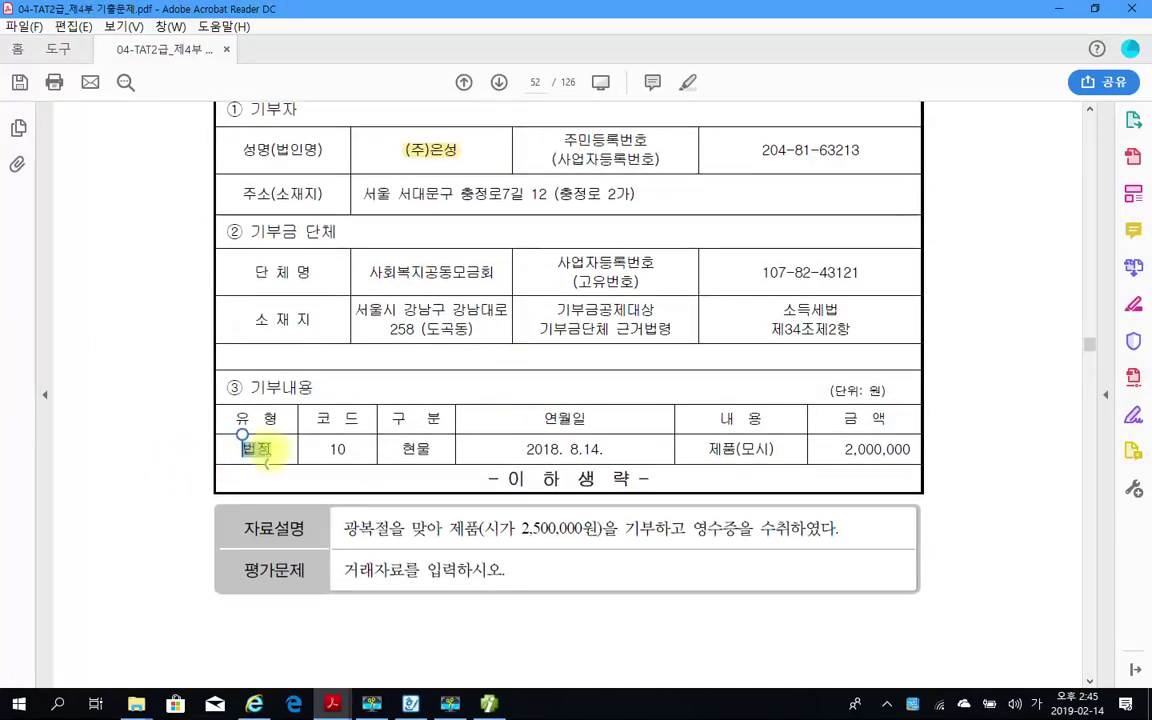
{"action": "right_click", "coordinate": [264, 452]}
{"action": "left_click", "coordinate": [297, 498]}
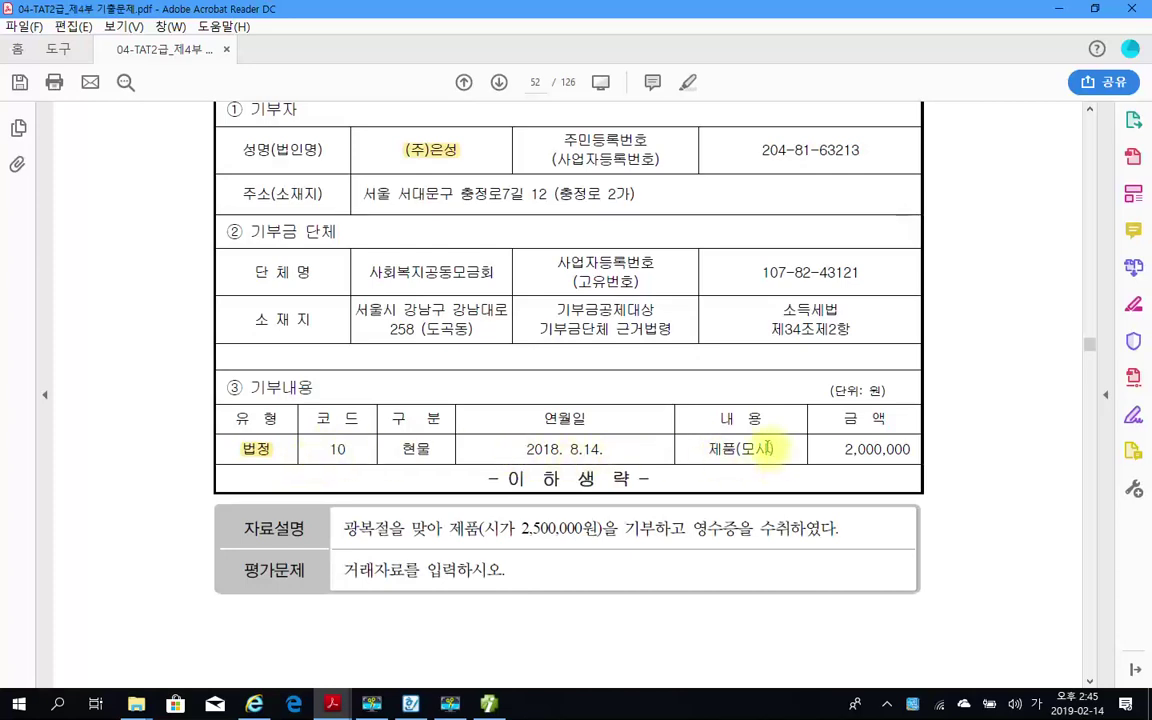
{"action": "left_click_drag", "start_coordinate": [846, 450], "coordinate": [910, 452]}
{"action": "right_click", "coordinate": [910, 452]}
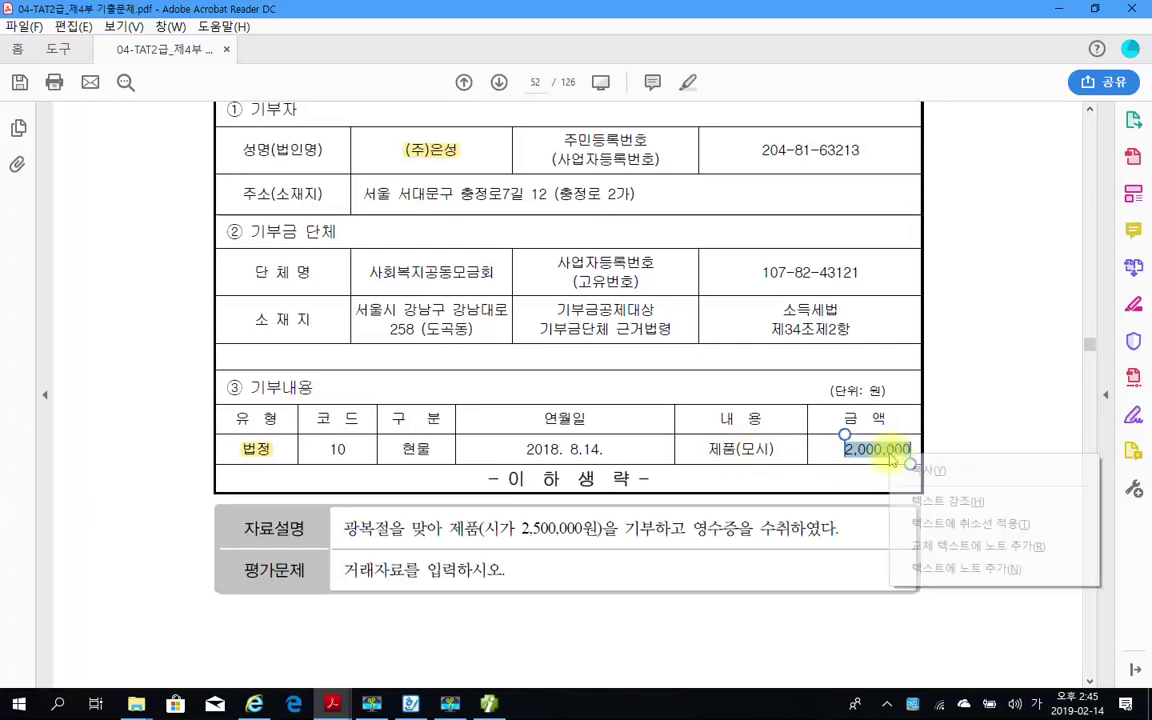
{"action": "left_click", "coordinate": [935, 501]}
Step: Mark the 2,500,000원 market value, the donation type cells, 제품 and the 2,000,000 amount with the pen, and clear the marks
{"action": "scroll", "coordinate": [347, 534], "scroll_direction": "down", "scroll_amount": 1}
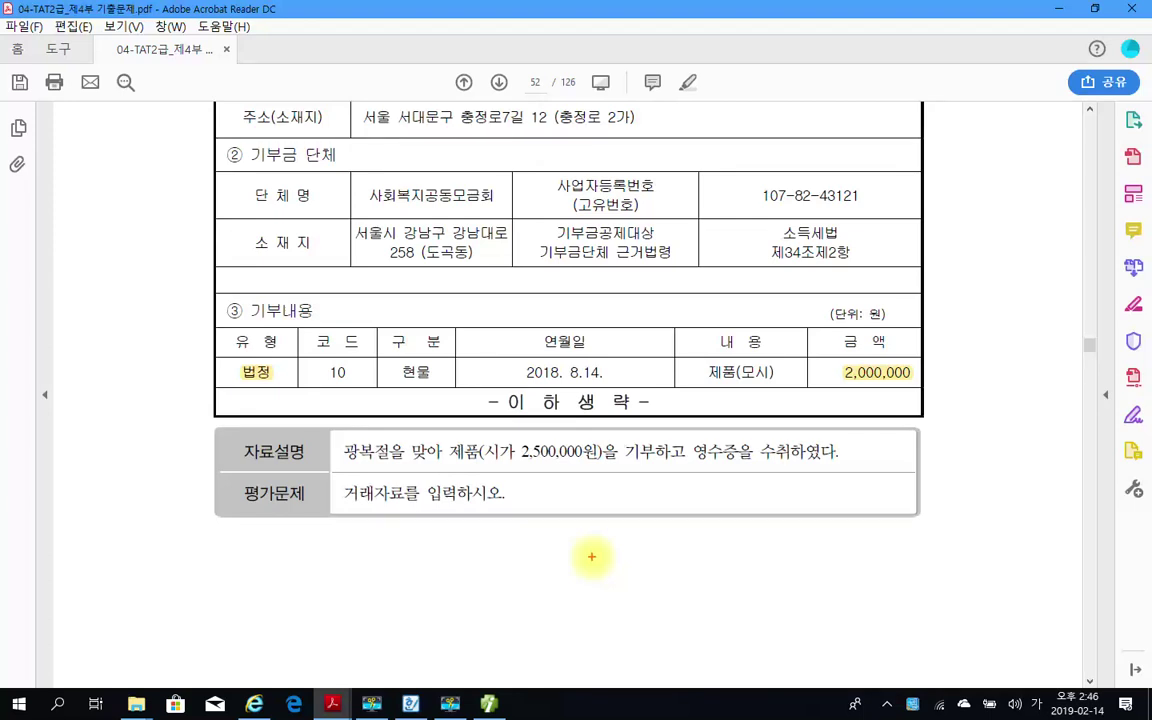
{"action": "mouse_move", "coordinate": [550, 463]}
{"action": "left_mouse_down"}
{"action": "mouse_move", "coordinate": [500, 455]}
{"action": "mouse_move", "coordinate": [585, 433]}
{"action": "mouse_move", "coordinate": [568, 480]}
{"action": "left_mouse_up"}
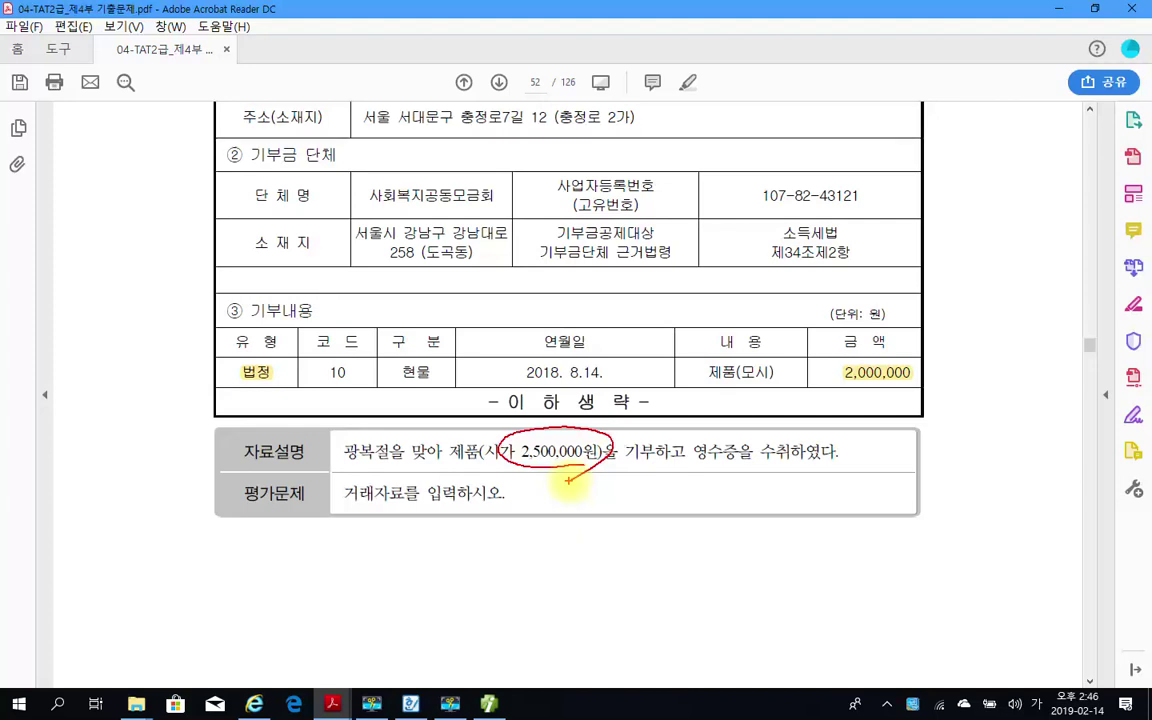
{"action": "mouse_move", "coordinate": [228, 380]}
{"action": "left_mouse_down"}
{"action": "mouse_move", "coordinate": [325, 392]}
{"action": "mouse_move", "coordinate": [458, 355]}
{"action": "mouse_move", "coordinate": [232, 336]}
{"action": "mouse_move", "coordinate": [228, 378]}
{"action": "left_mouse_up"}
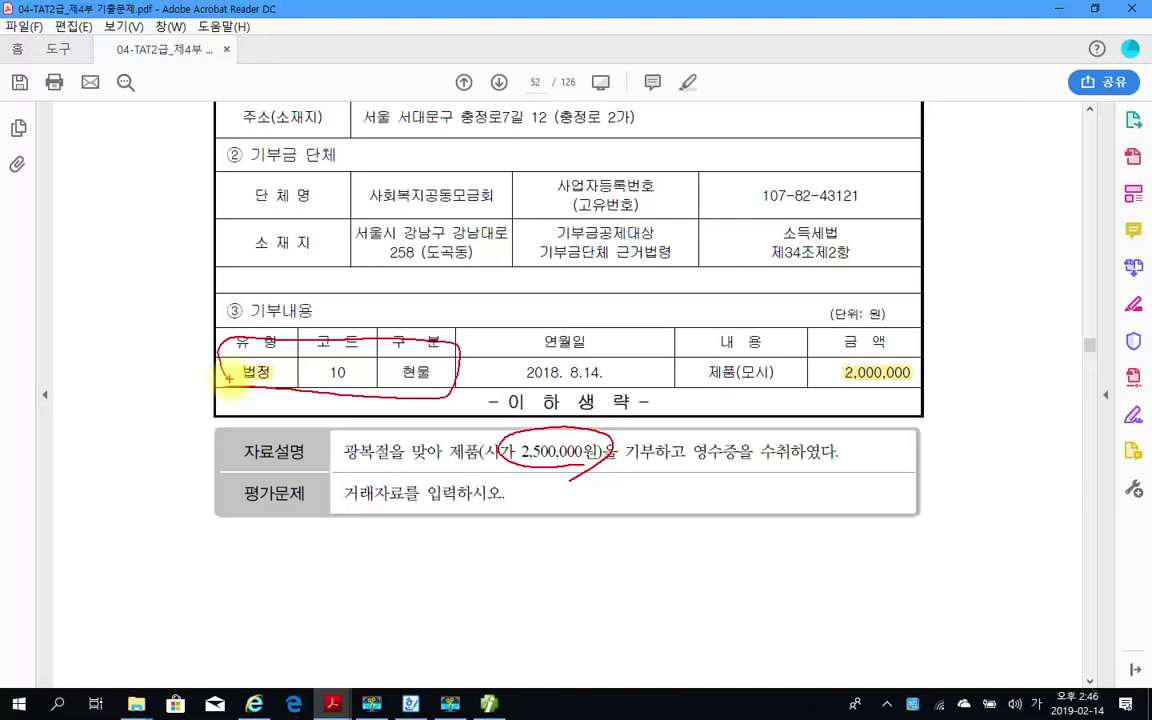
{"action": "left_click_drag", "start_coordinate": [735, 345], "coordinate": [760, 400]}
{"action": "left_click_drag", "start_coordinate": [783, 397], "coordinate": [918, 392]}
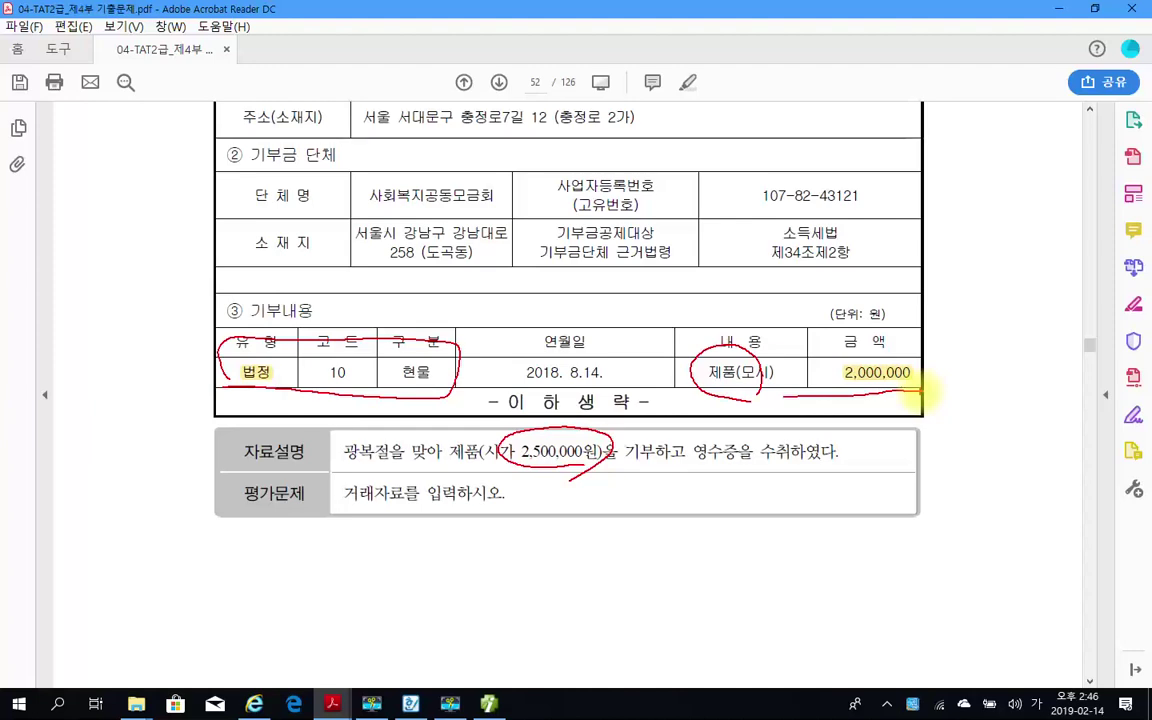
{"action": "left_click_drag", "start_coordinate": [518, 422], "coordinate": [620, 440]}
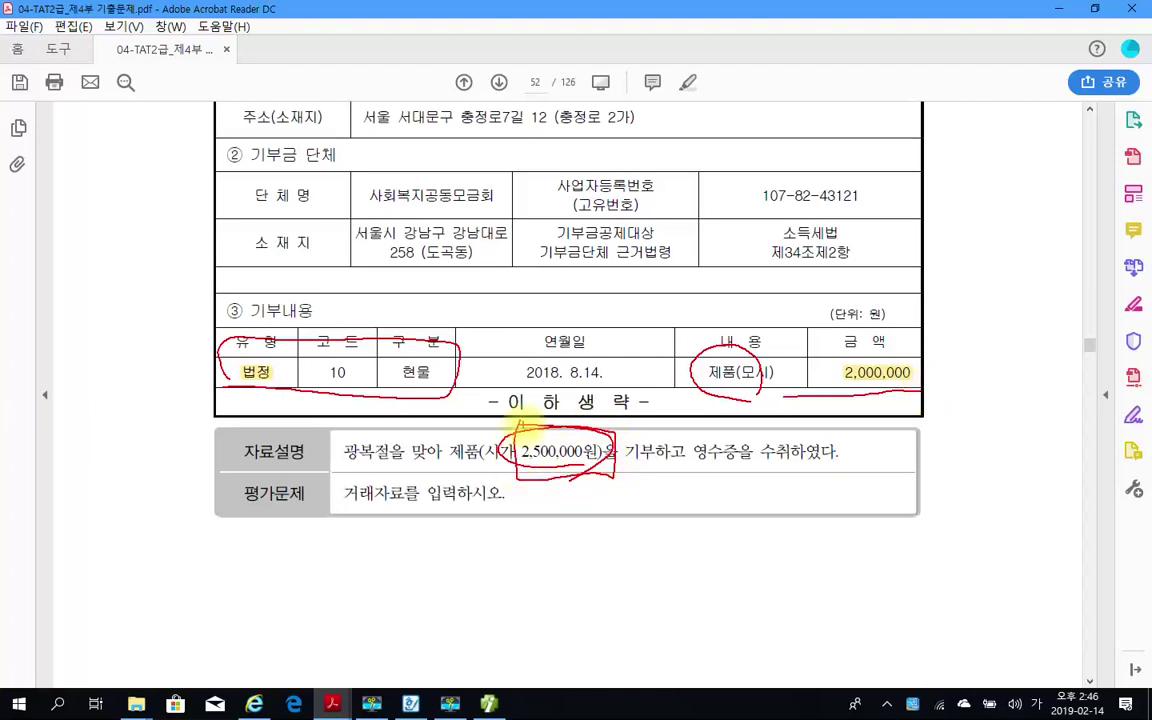
{"action": "mouse_move", "coordinate": [800, 412]}
{"action": "left_mouse_down"}
{"action": "mouse_move", "coordinate": [940, 375]}
{"action": "mouse_move", "coordinate": [870, 330]}
{"action": "mouse_move", "coordinate": [792, 326]}
{"action": "left_mouse_up"}
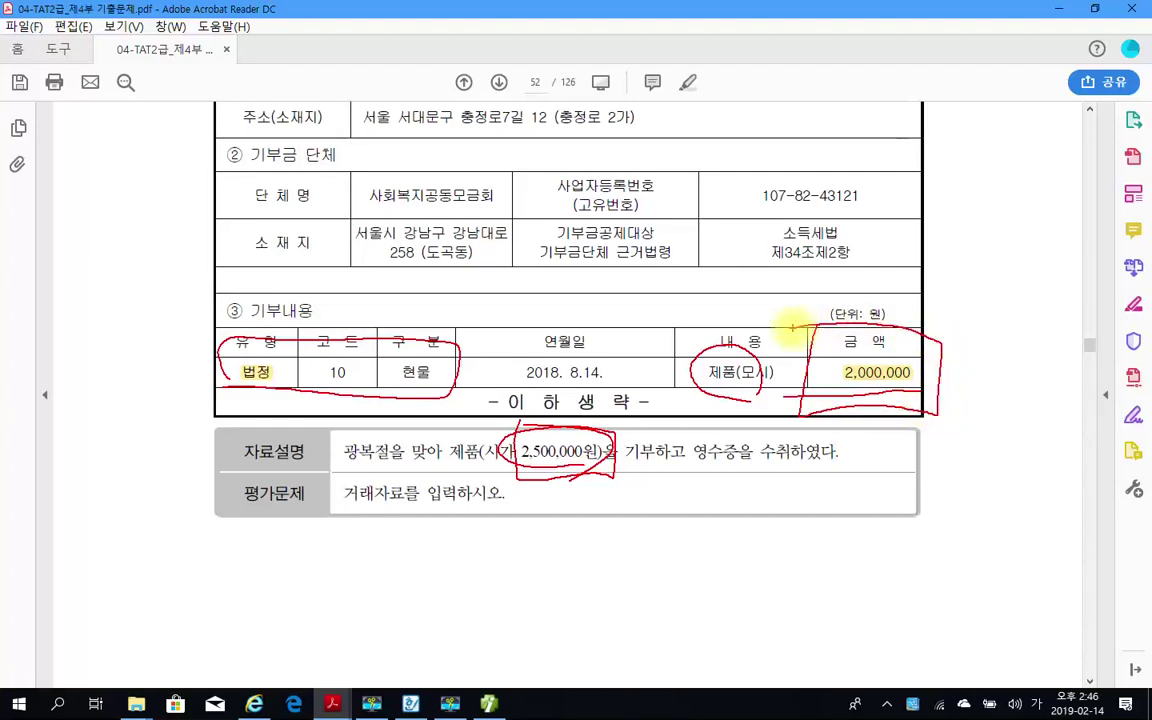
{"action": "key", "text": "Escape"}
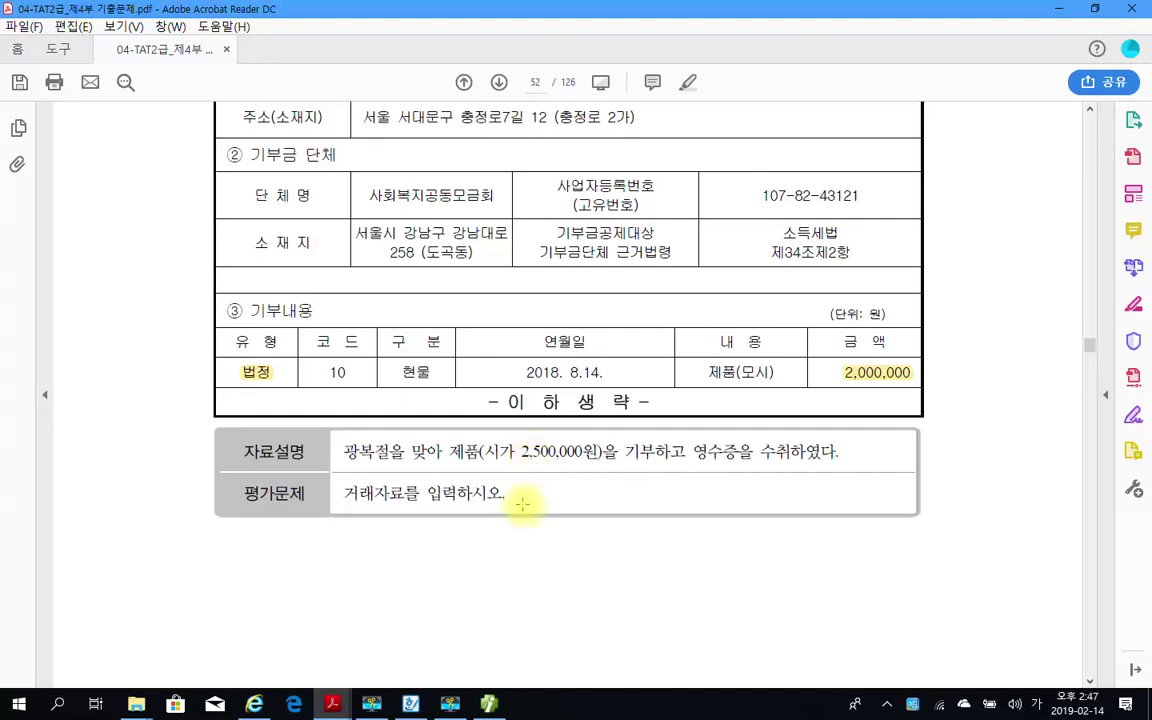
Step: Return to Smart A's 일반전표입력 and set the entry date to August 14
{"action": "left_click", "coordinate": [489, 703]}
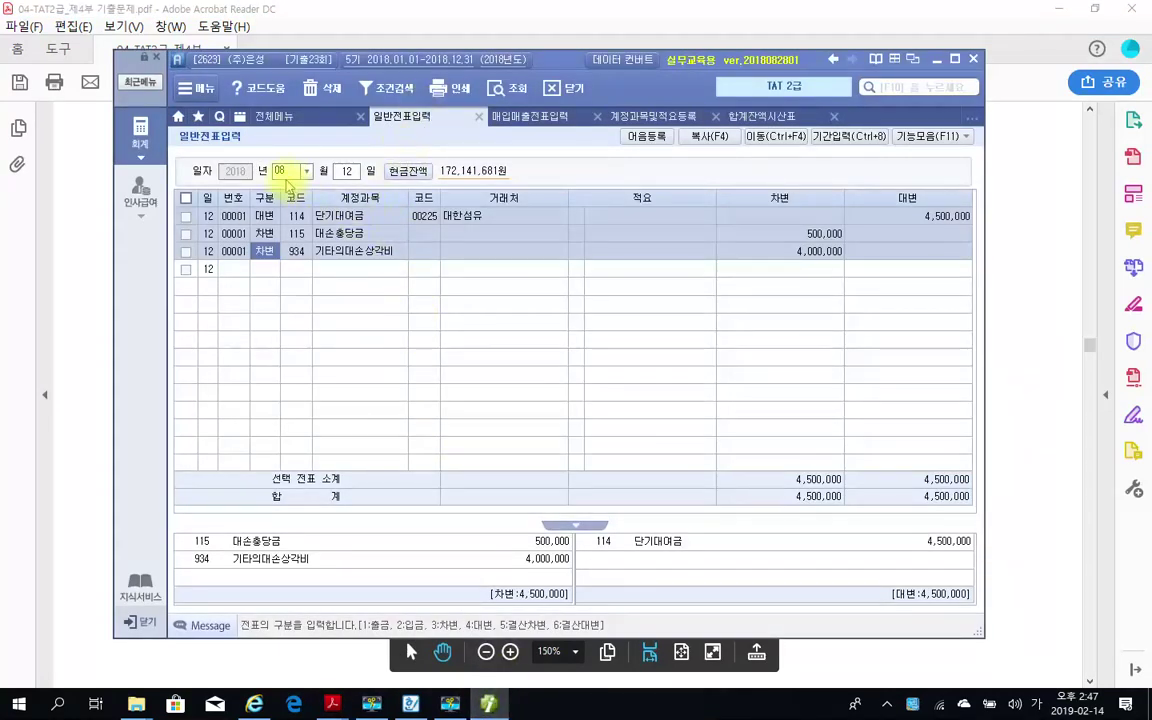
{"action": "left_click", "coordinate": [285, 172]}
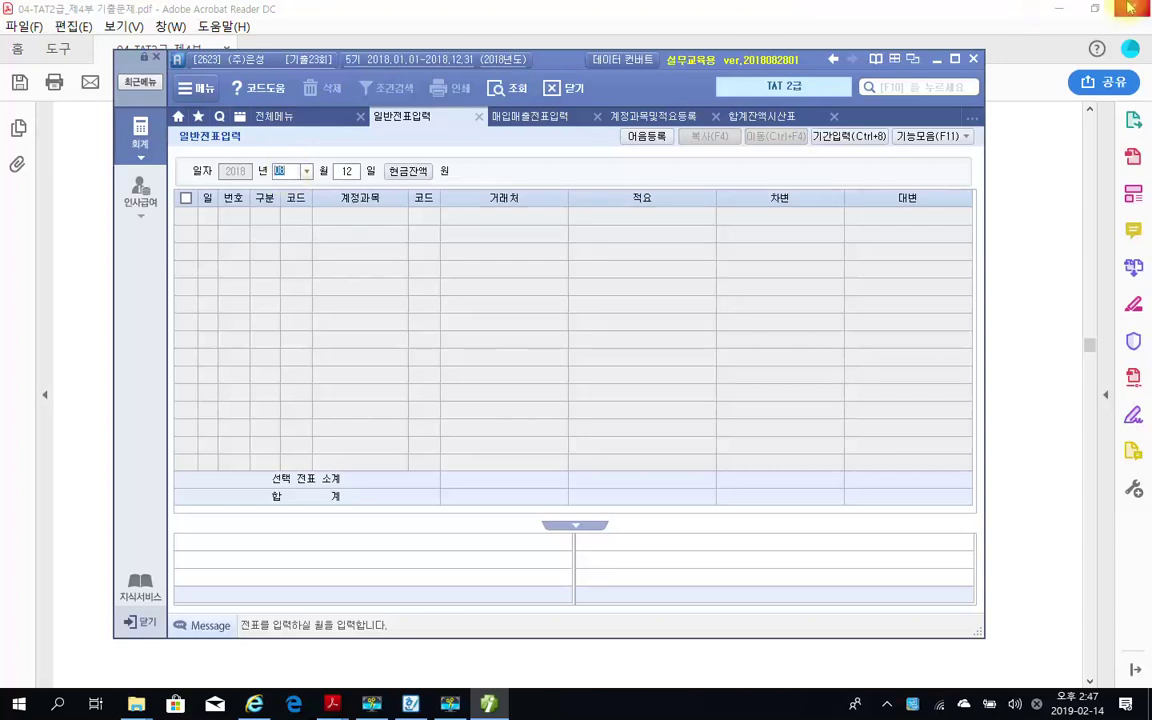
{"action": "type", "text": "0814"}
{"action": "key", "text": "Return"}
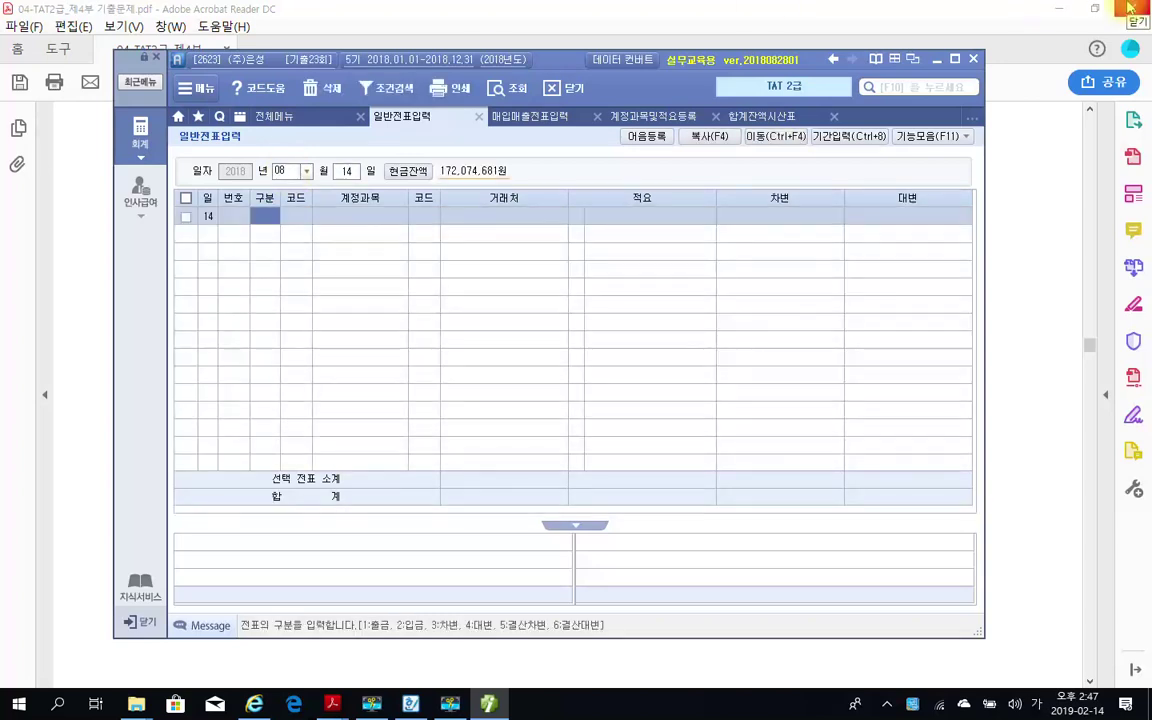
Step: Enter the August 14 debit line with account 933 기부금 and amount 2,000,000, leaving the 거래처 and 적요 blank
{"action": "type", "text": "3"}
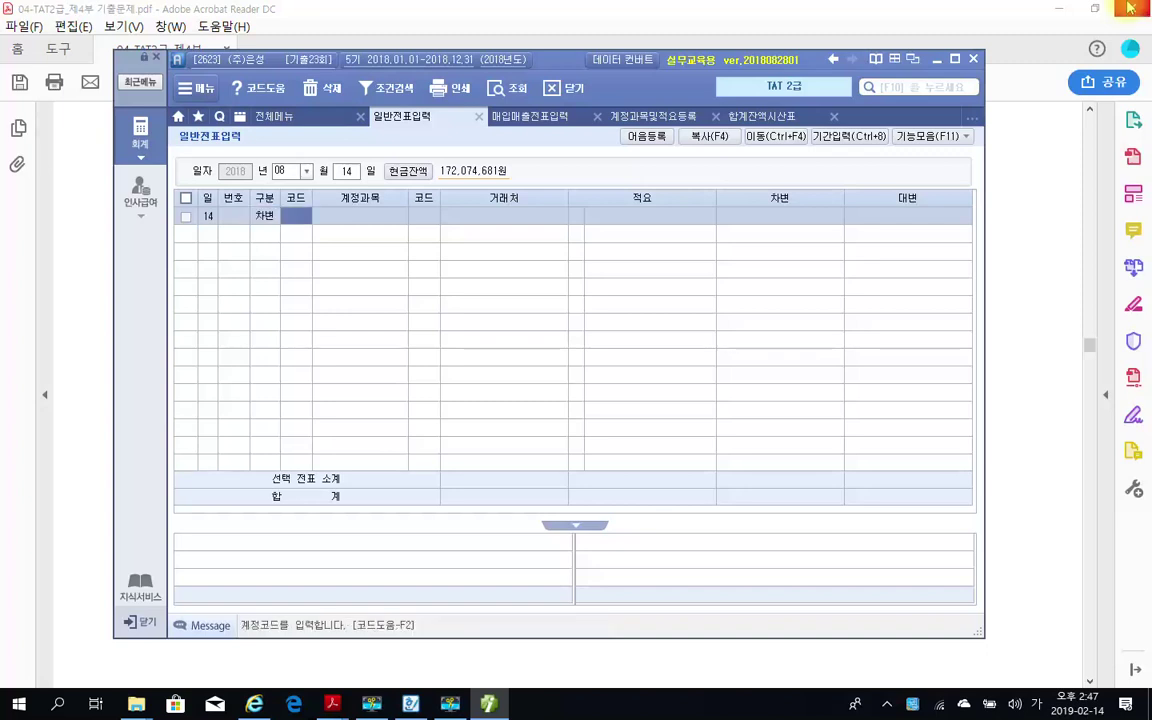
{"action": "type", "text": "기부"}
{"action": "key", "text": "Return"}
{"action": "key", "text": "Return"}
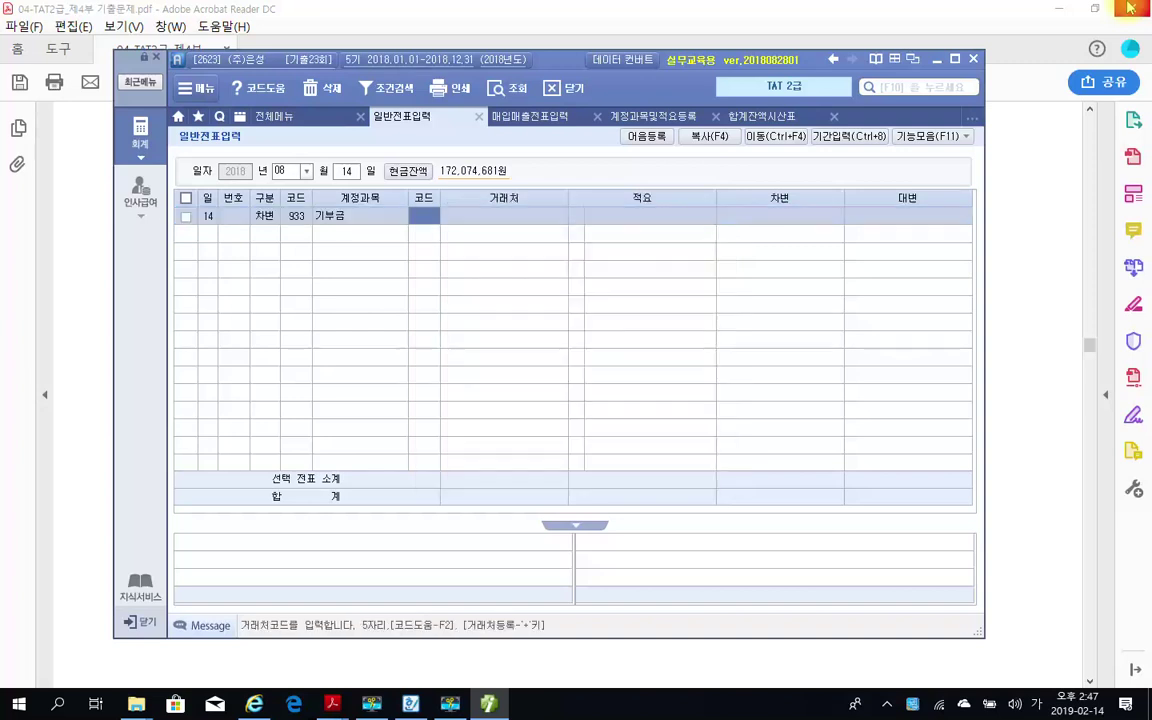
{"action": "key", "text": "Return"}
{"action": "key", "text": "Return"}
{"action": "key", "text": "Return"}
{"action": "type", "text": "3"}
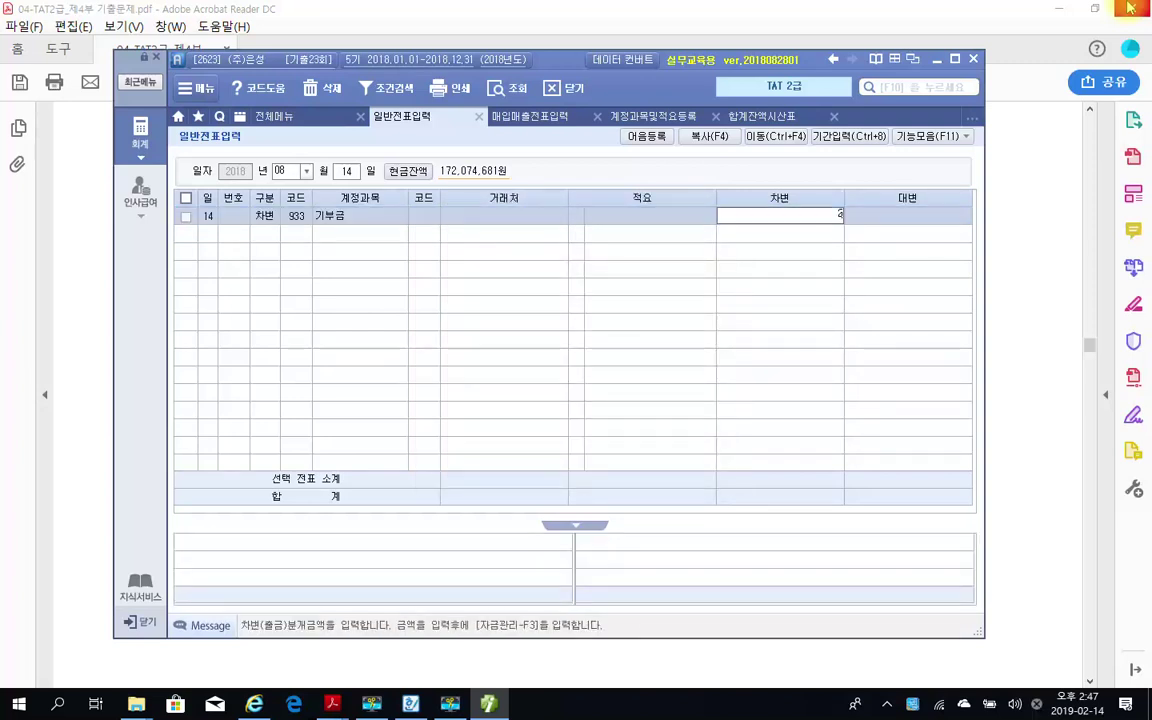
{"action": "type", "text": "0000000"}
{"action": "key", "text": "Return"}
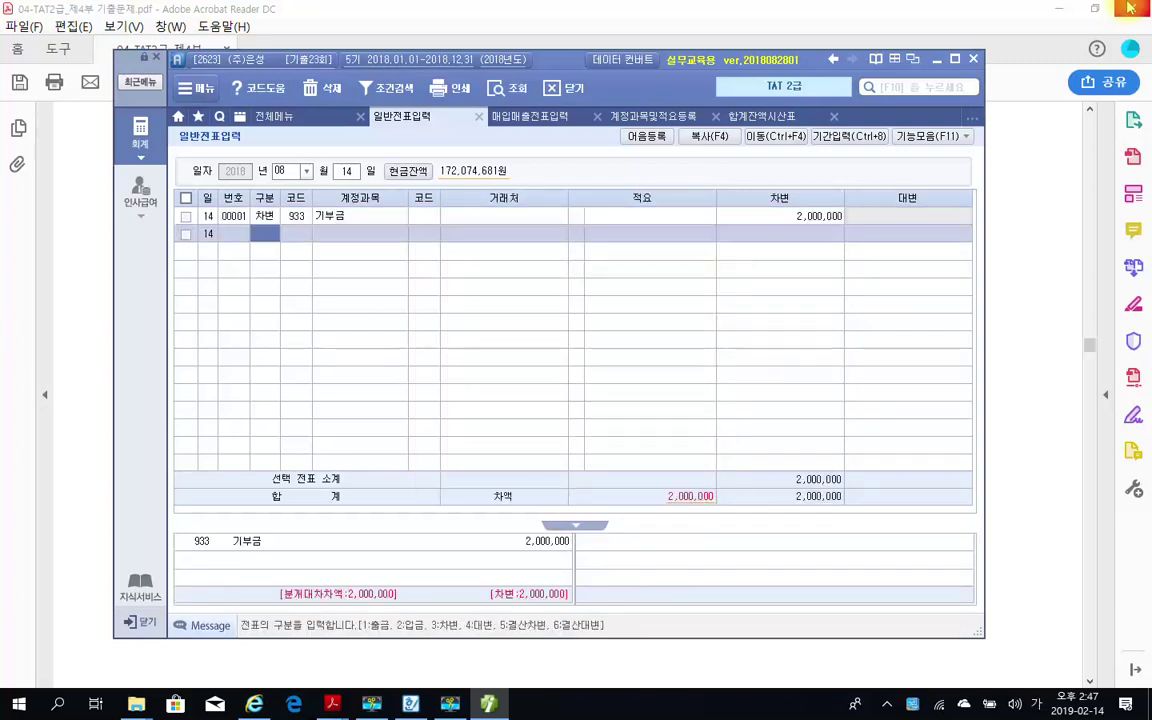
Step: Start the credit line with account 150 제품 and leave its 거래처 blank
{"action": "type", "text": "4"}
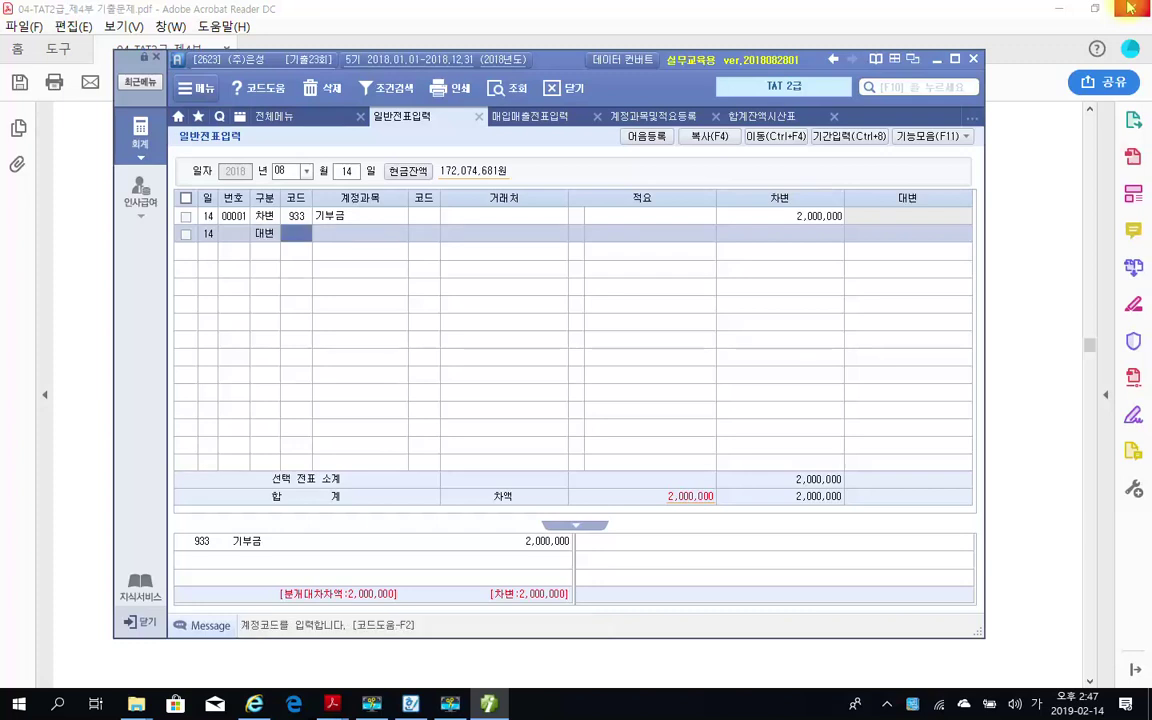
{"action": "type", "text": "제품"}
{"action": "key", "text": "Return"}
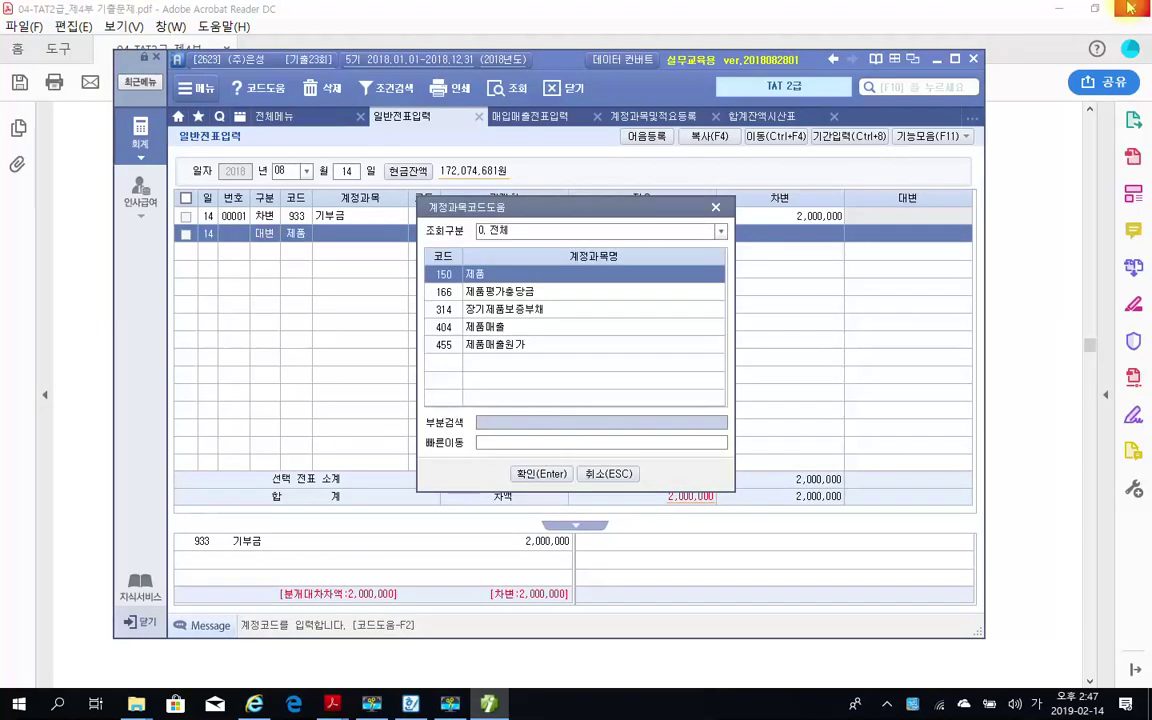
{"action": "key", "text": "Return"}
{"action": "key", "text": "Return"}
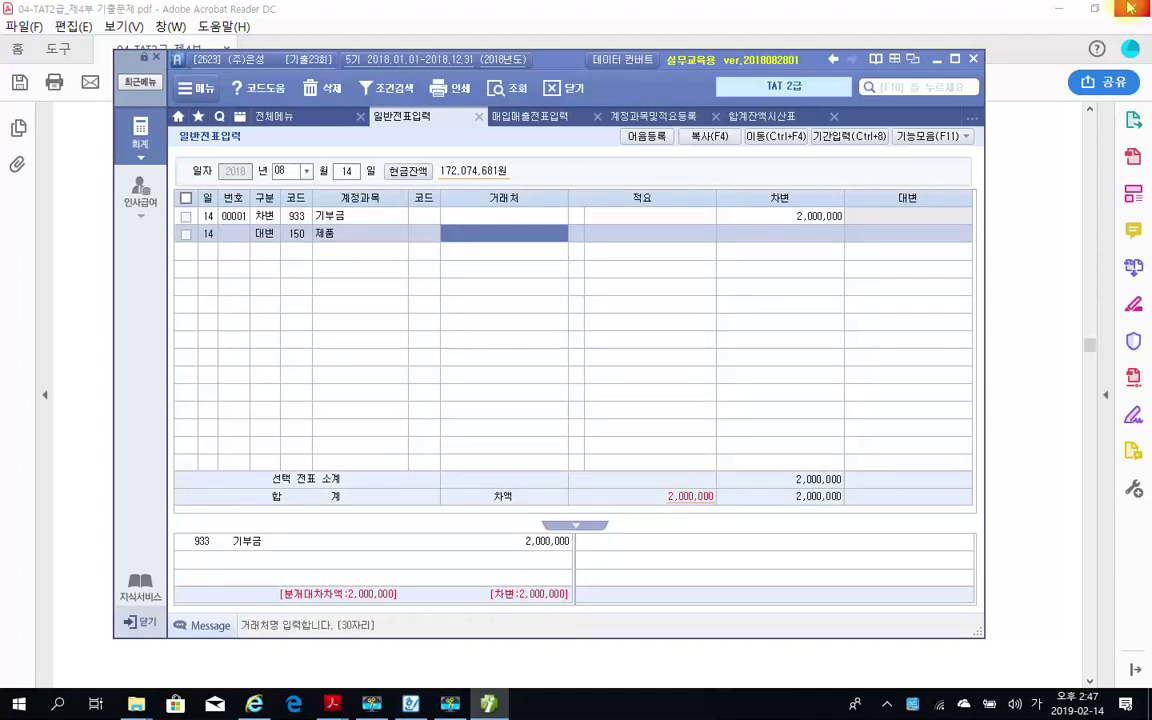
{"action": "key", "text": "Return"}
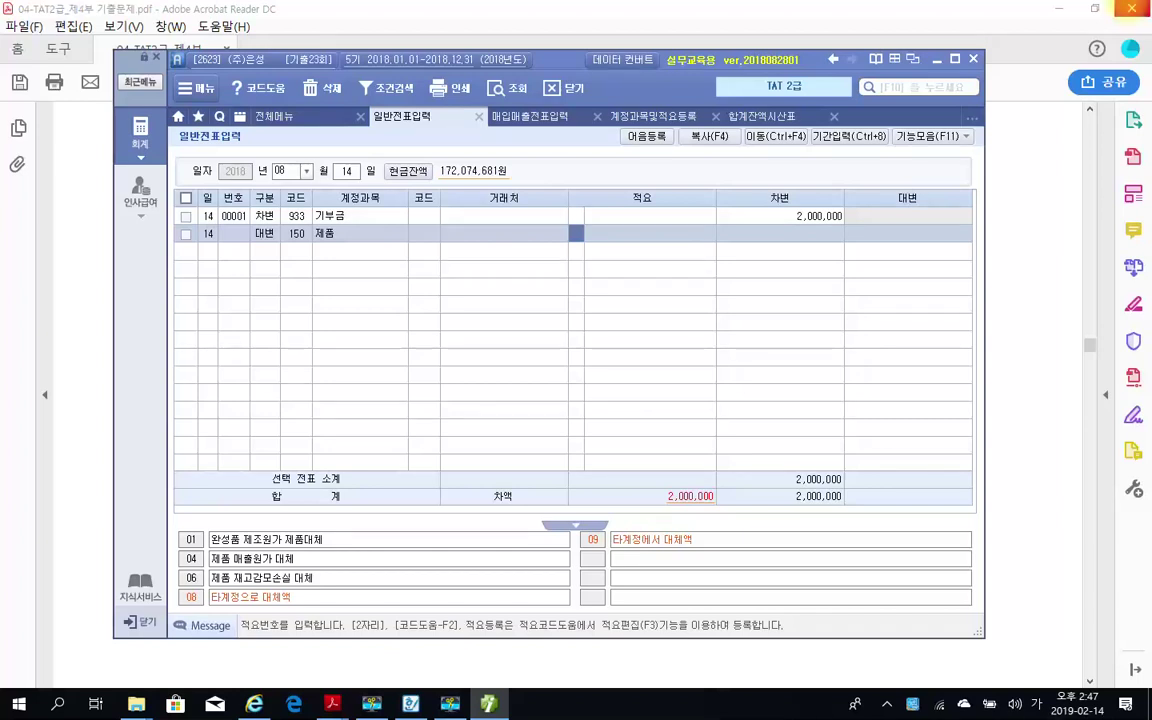
Step: Set the 제품 line's 적요 to 08 타계정으로 대체액 and enter a credit amount of 2,000,000
{"action": "mouse_move", "coordinate": [205, 588]}
{"action": "left_mouse_down"}
{"action": "mouse_move", "coordinate": [176, 610]}
{"action": "mouse_move", "coordinate": [340, 616]}
{"action": "left_mouse_up"}
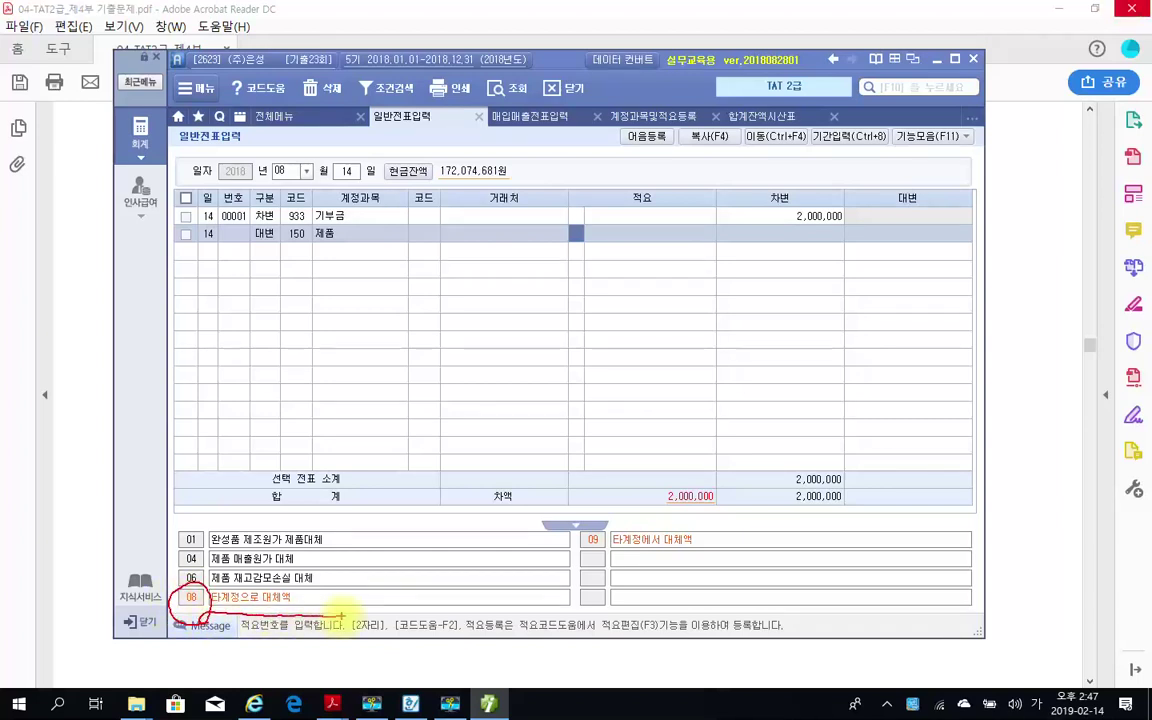
{"action": "key", "text": "Escape"}
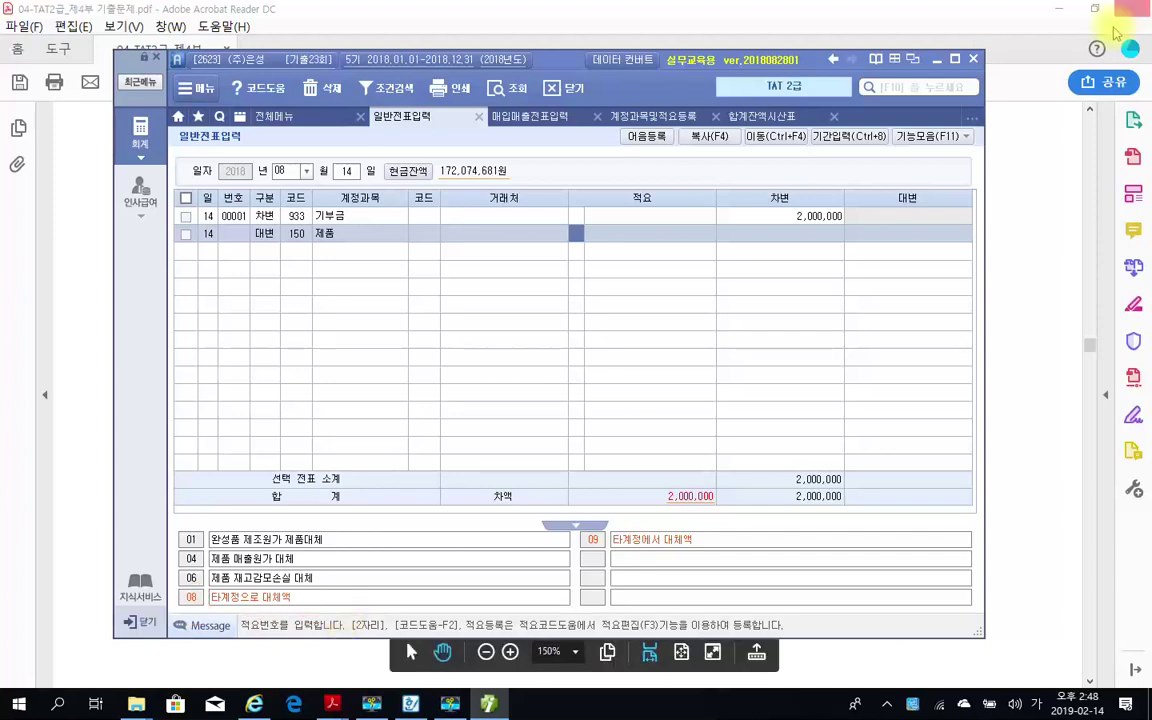
{"action": "left_click", "coordinate": [232, 597]}
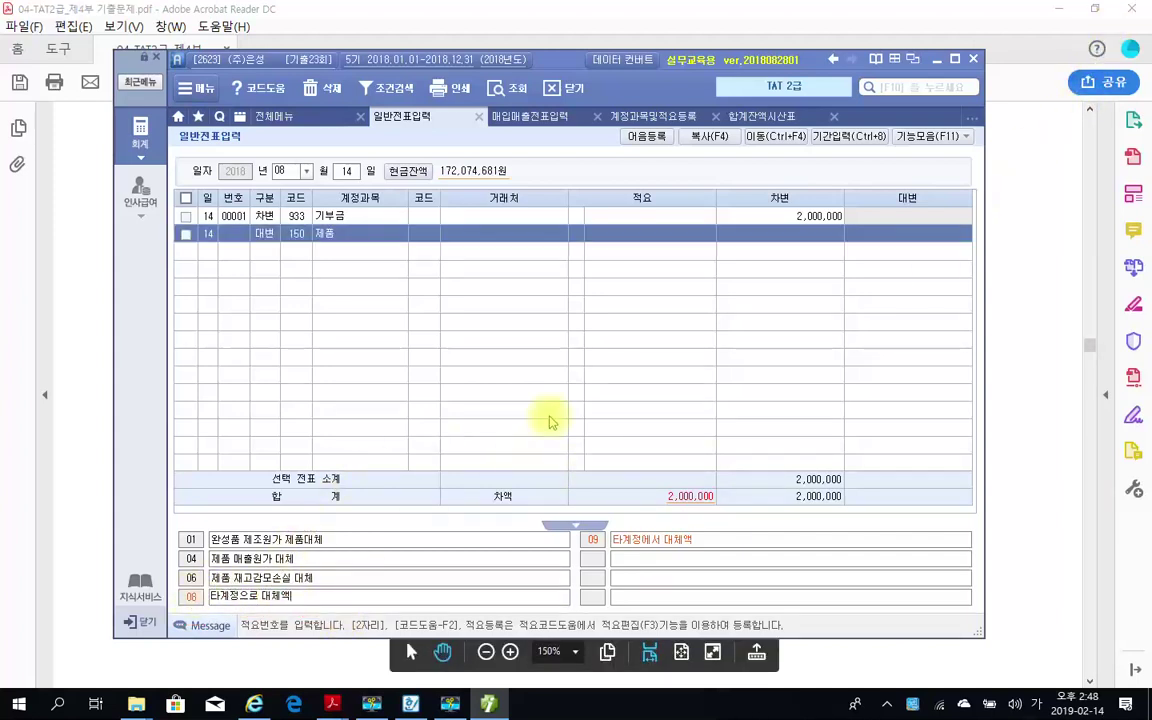
{"action": "left_click", "coordinate": [577, 238]}
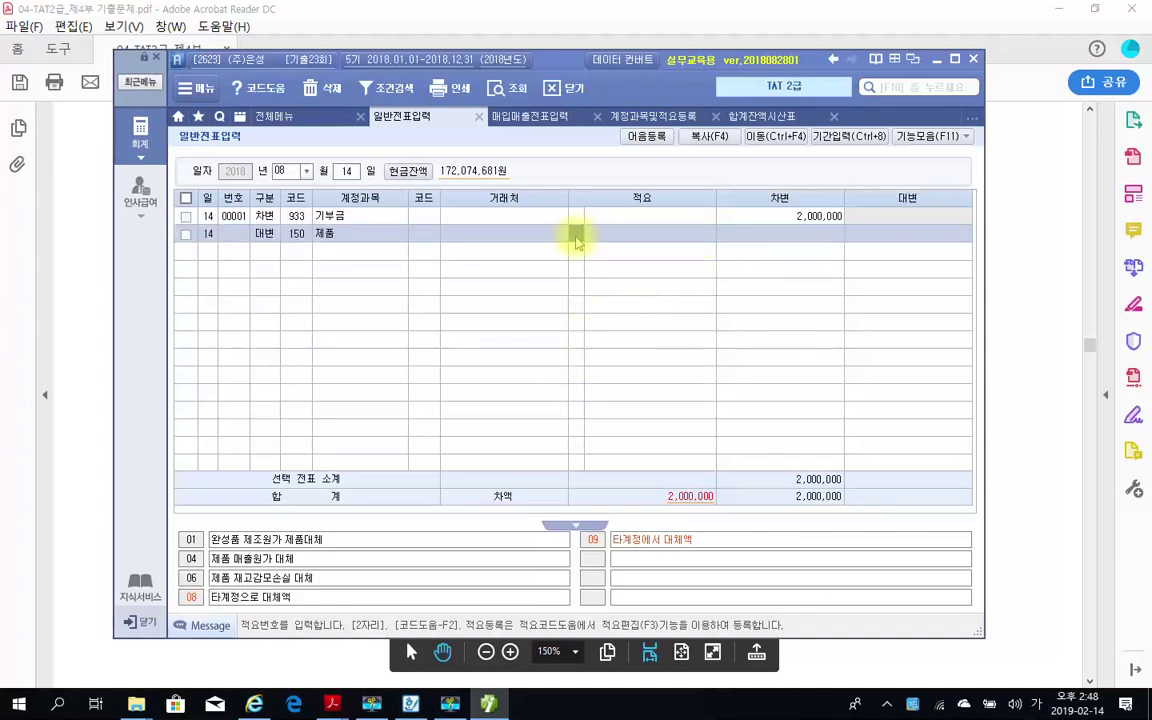
{"action": "type", "text": "08"}
{"action": "key", "text": "Return"}
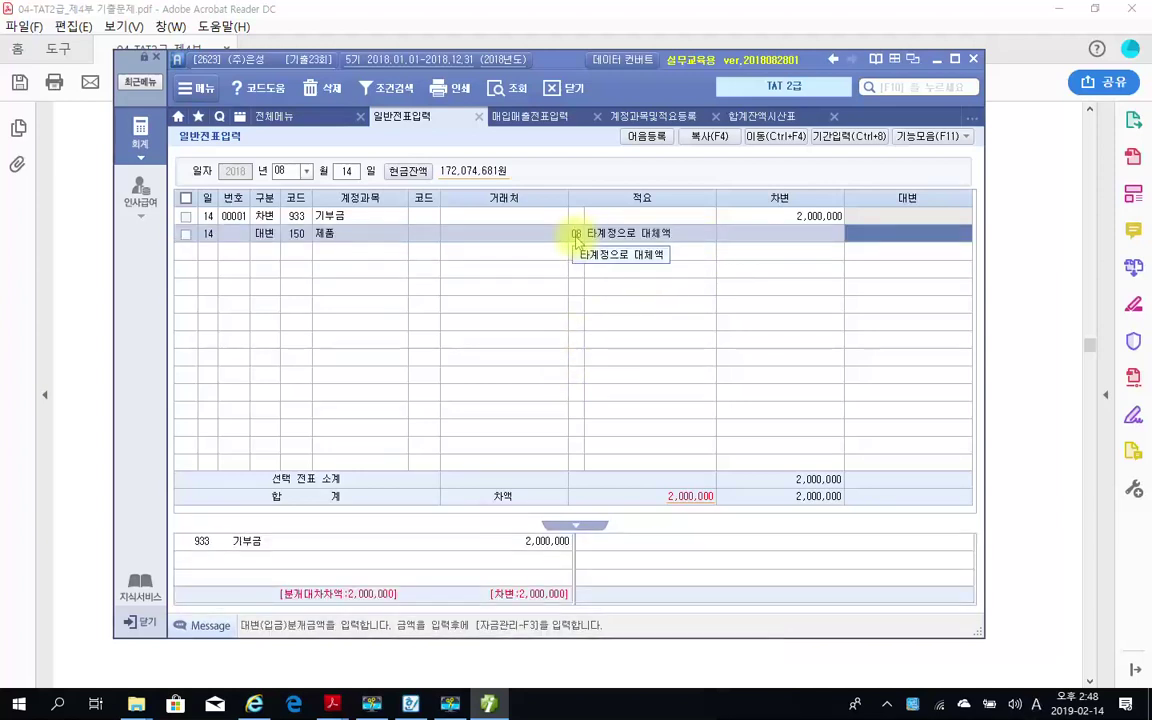
{"action": "type", "text": "2000000"}
{"action": "key", "text": "Return"}
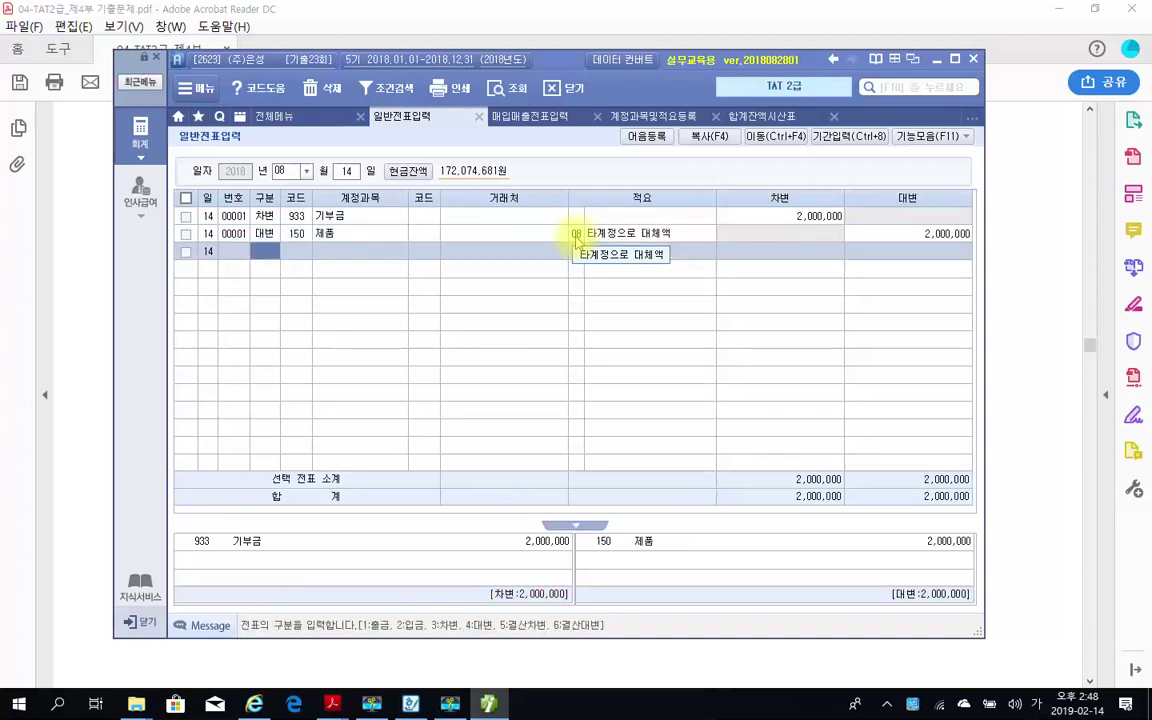
{"action": "left_click", "coordinate": [577, 238]}
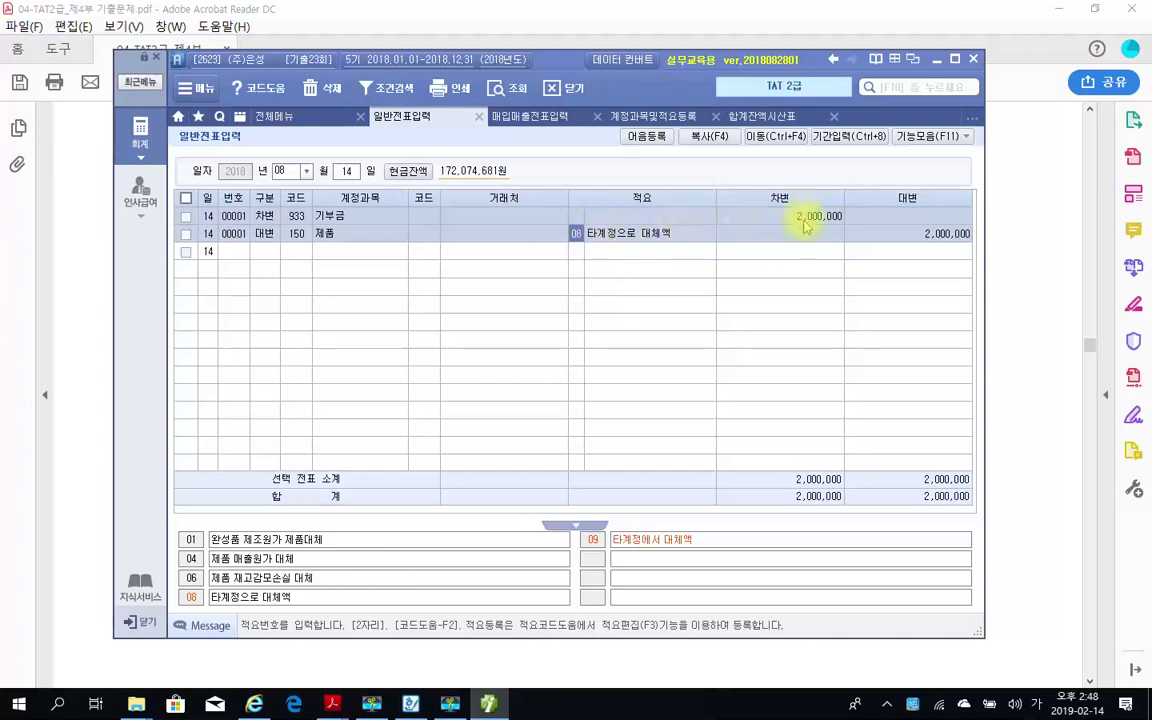
{"action": "key", "text": "Return"}
{"action": "key", "text": "Return"}
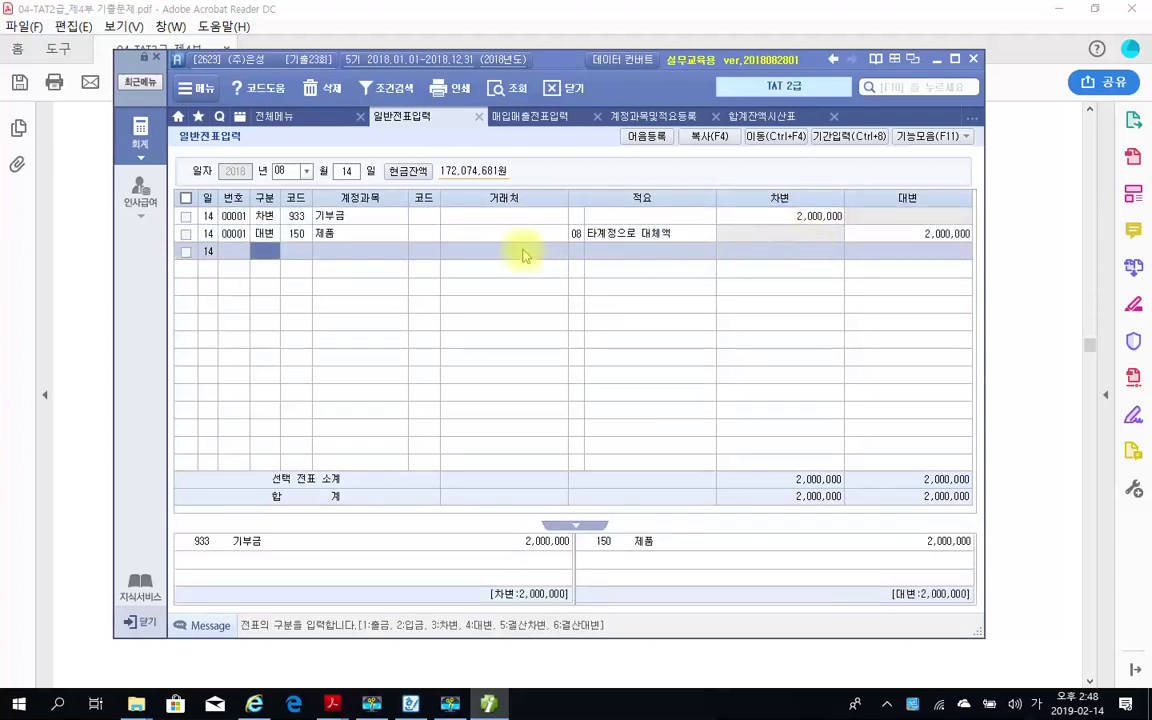
{"action": "left_click", "coordinate": [578, 235]}
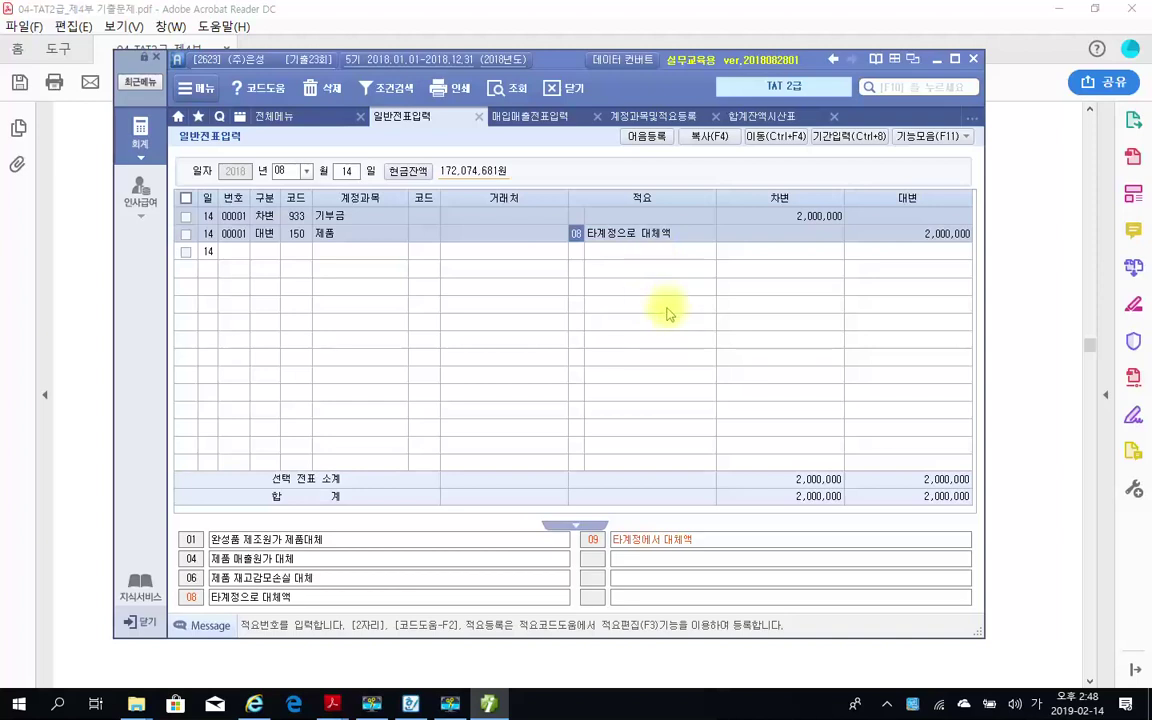
Step: Switch to the exam PDF in Acrobat Reader and examine 문제 2 부가가치세, task 1 on issuing the 전자세금계산서
{"action": "left_click", "coordinate": [937, 60]}
{"action": "scroll", "coordinate": [730, 338], "scroll_direction": "down", "scroll_amount": 5}
{"action": "scroll", "coordinate": [730, 338], "scroll_direction": "down", "scroll_amount": 5}
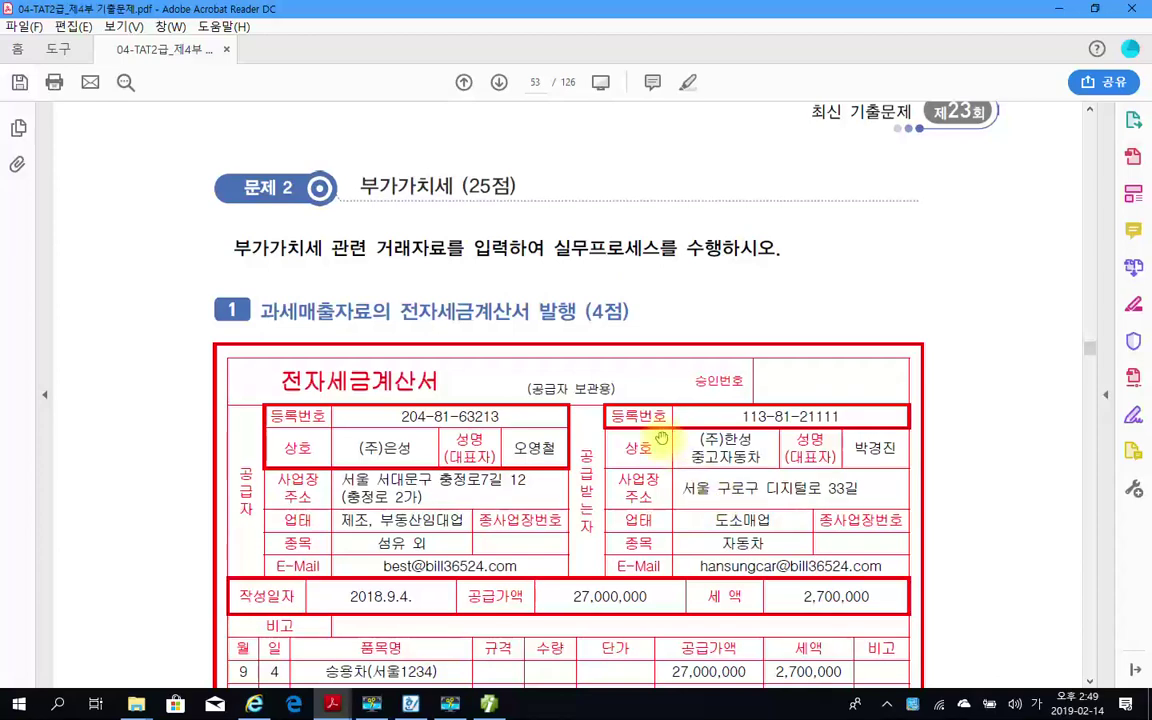
{"action": "scroll", "coordinate": [658, 440], "scroll_direction": "down", "scroll_amount": 1}
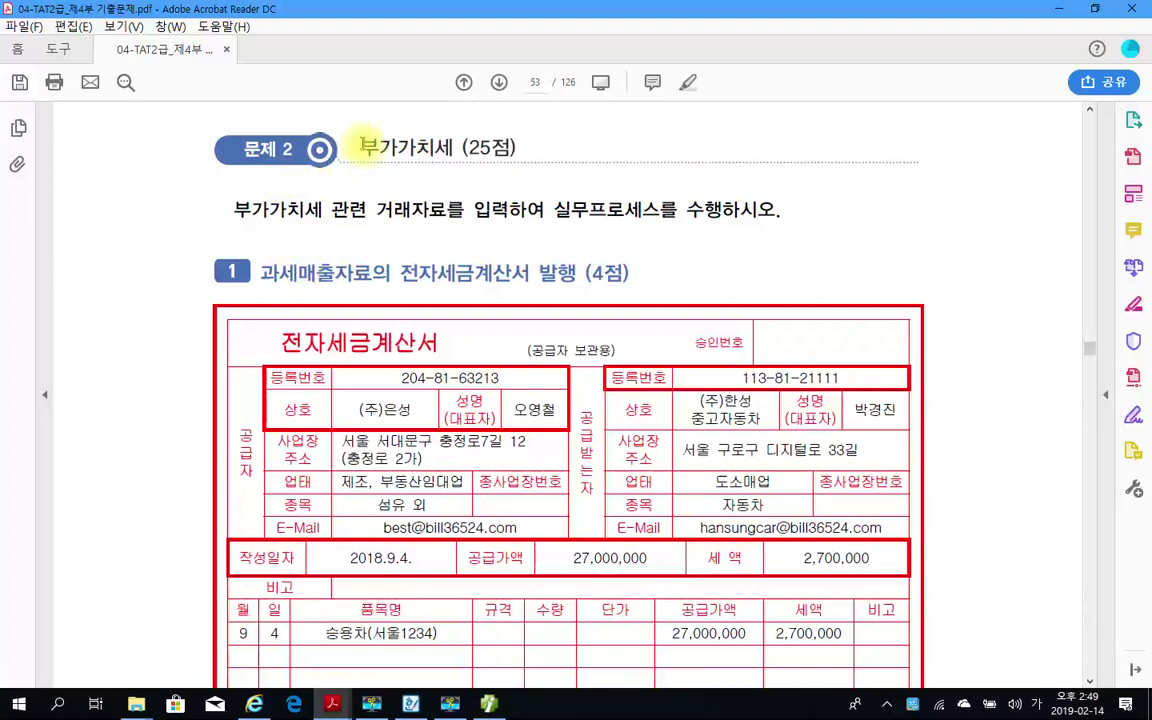
{"action": "left_click_drag", "start_coordinate": [362, 146], "coordinate": [518, 145]}
{"action": "right_click", "coordinate": [492, 150]}
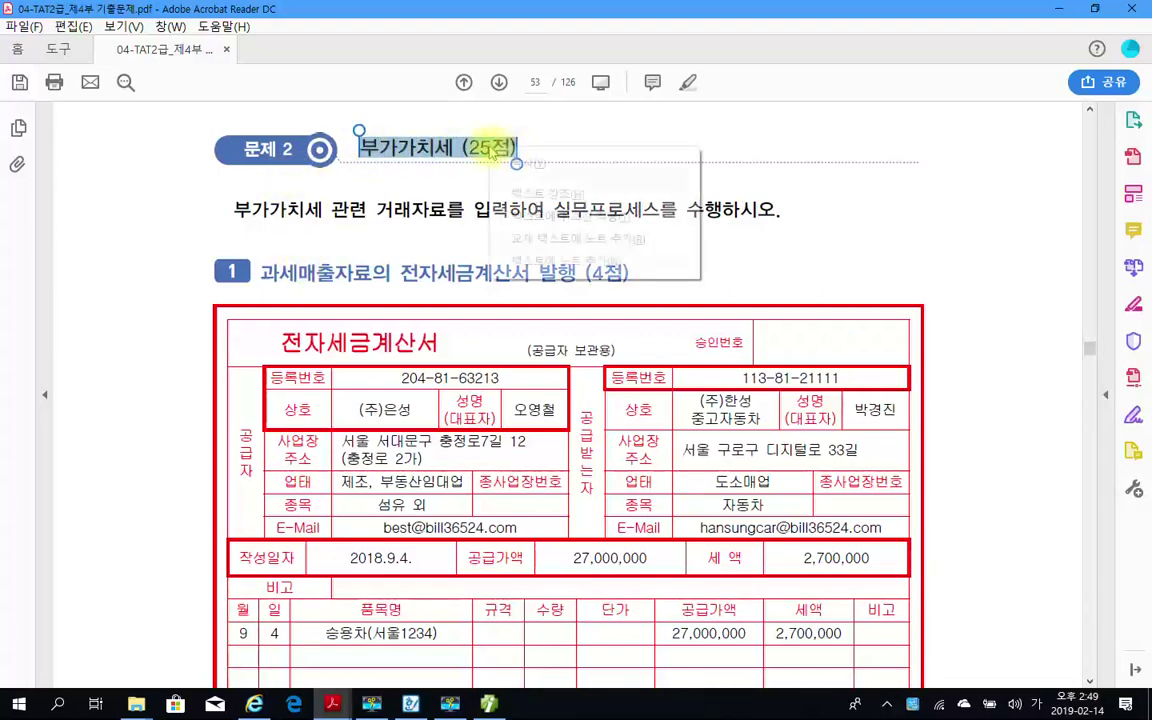
{"action": "left_click", "coordinate": [380, 188]}
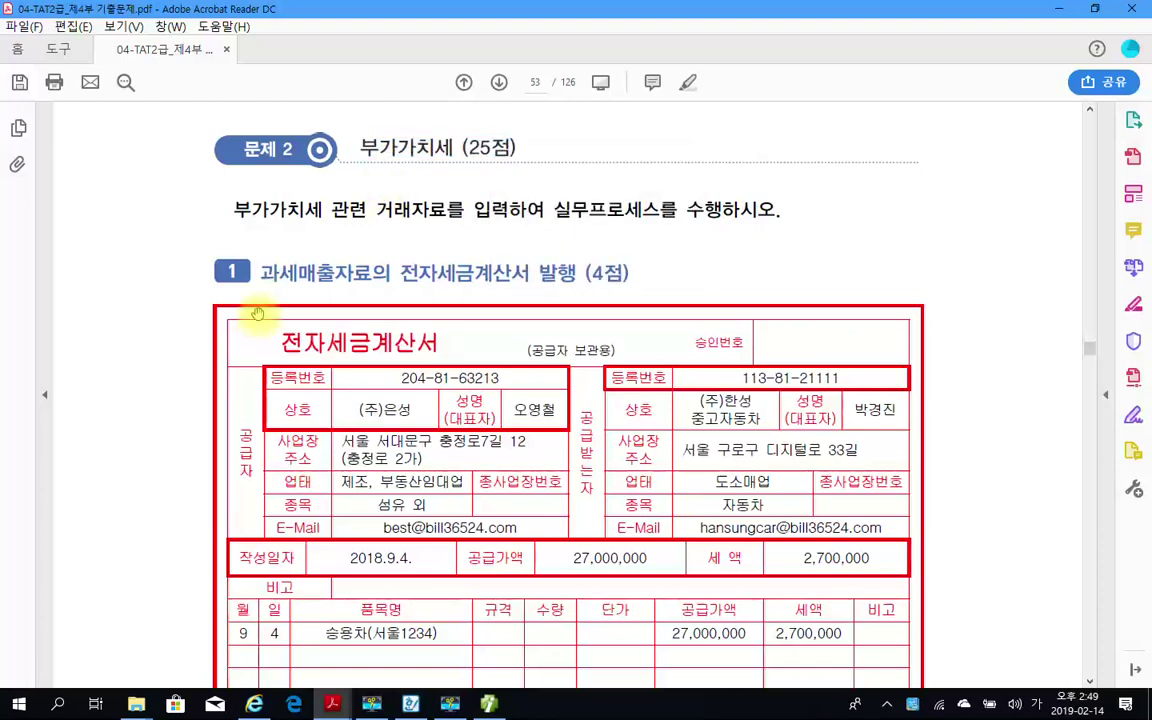
{"action": "scroll", "coordinate": [256, 314], "scroll_direction": "down", "scroll_amount": 2}
{"action": "scroll", "coordinate": [257, 314], "scroll_direction": "down", "scroll_amount": 1}
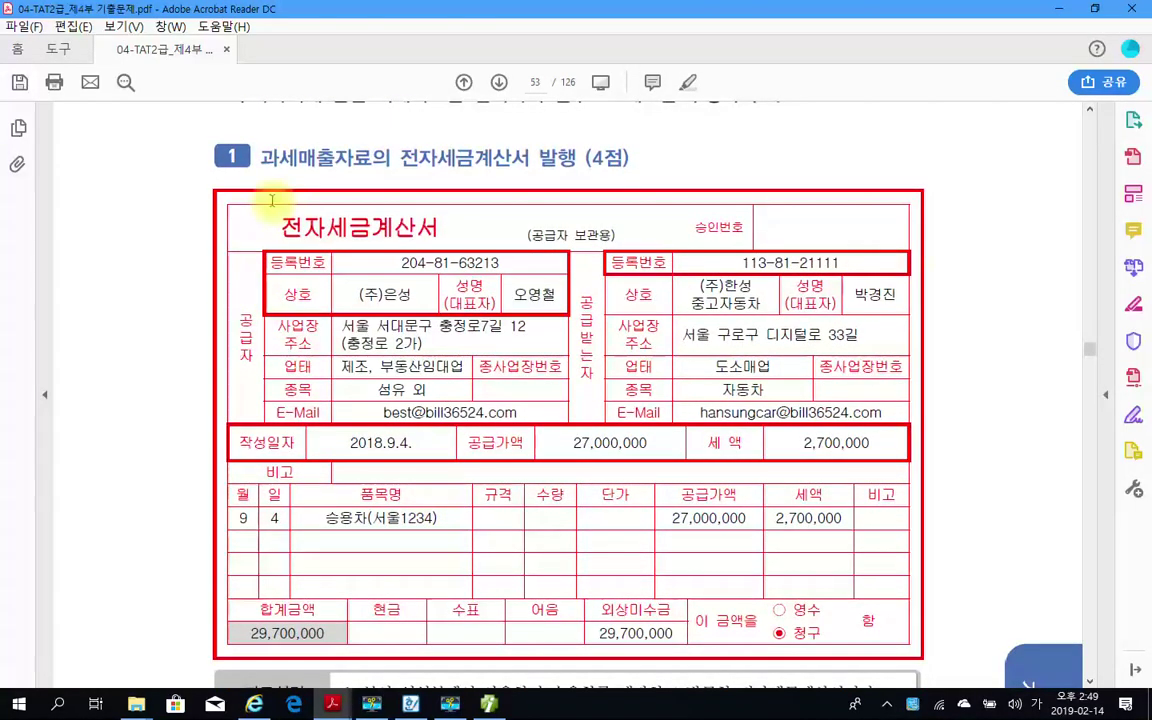
{"action": "scroll", "coordinate": [460, 328], "scroll_direction": "up", "scroll_amount": 3}
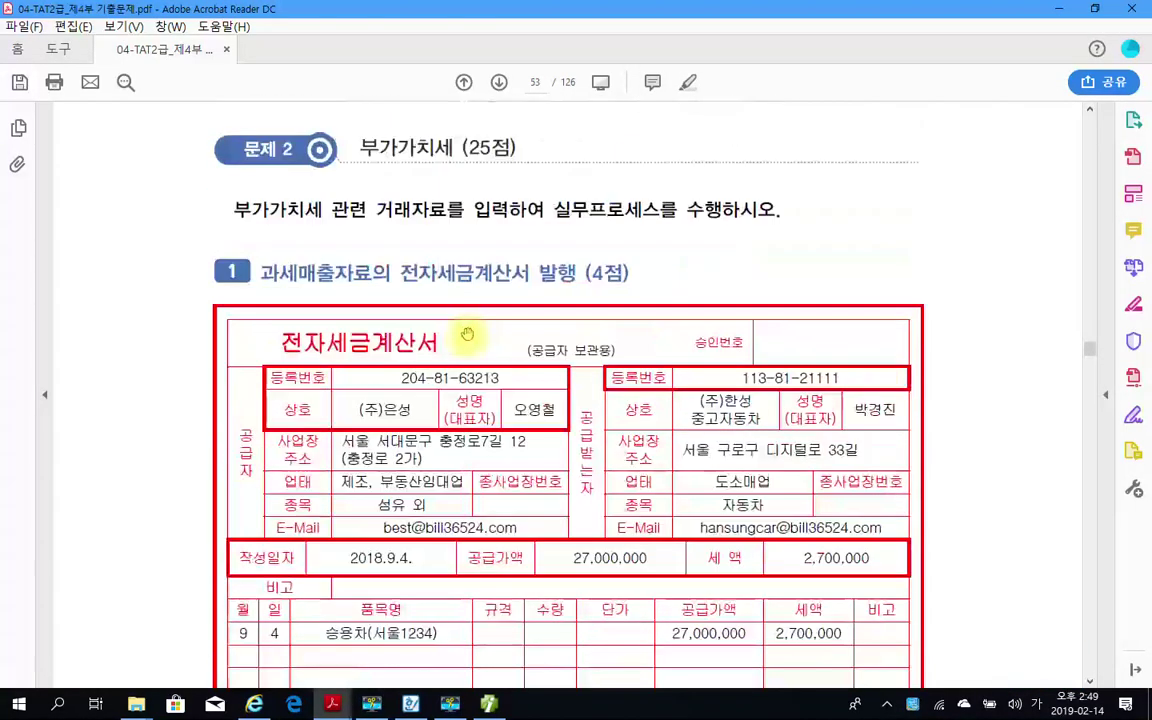
{"action": "scroll", "coordinate": [423, 298], "scroll_direction": "up", "scroll_amount": 3}
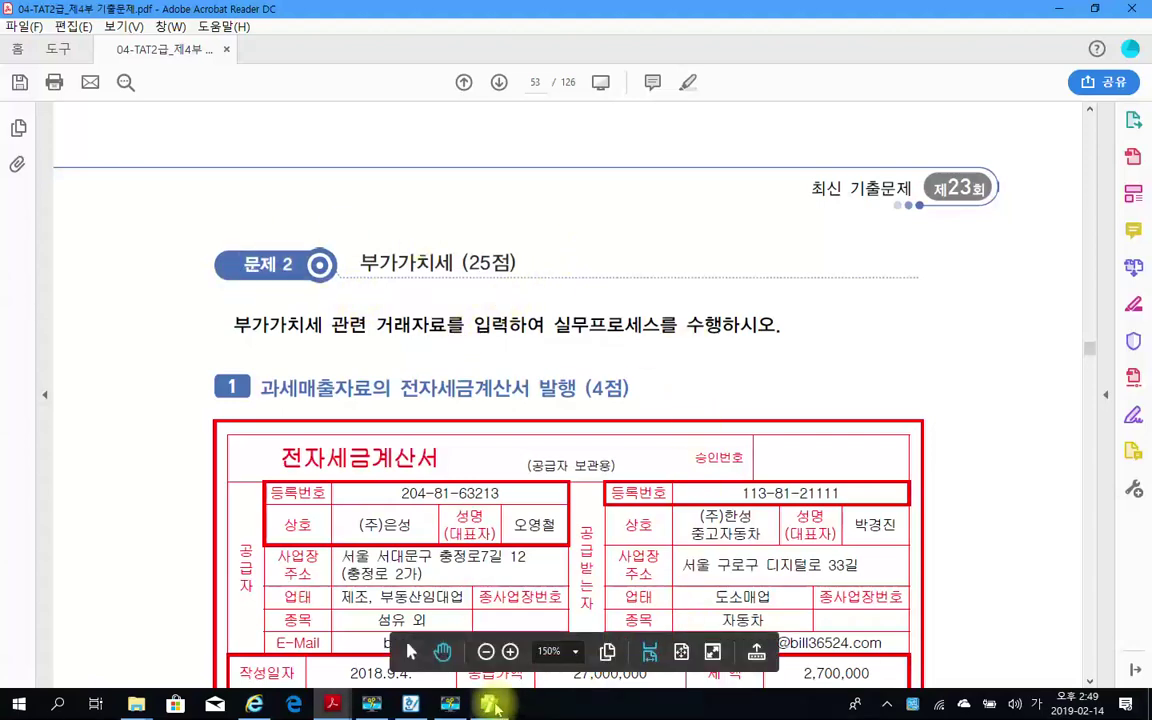
{"action": "mouse_move", "coordinate": [490, 707]}
{"action": "left_click", "coordinate": [450, 704]}
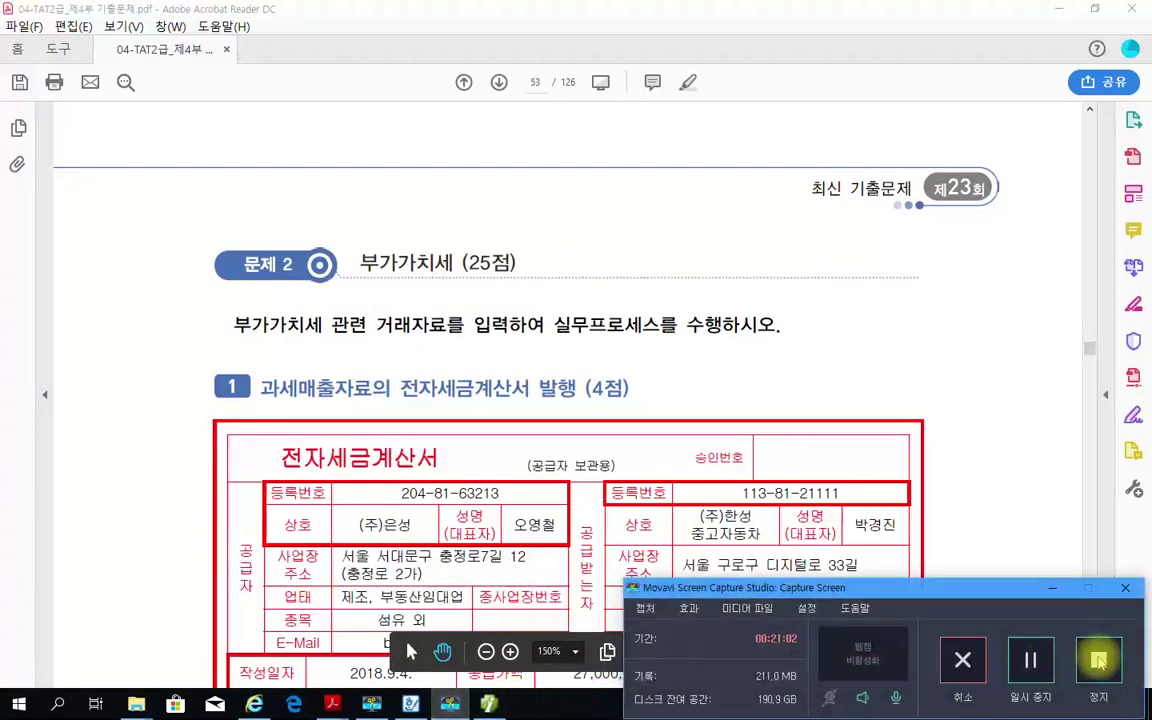